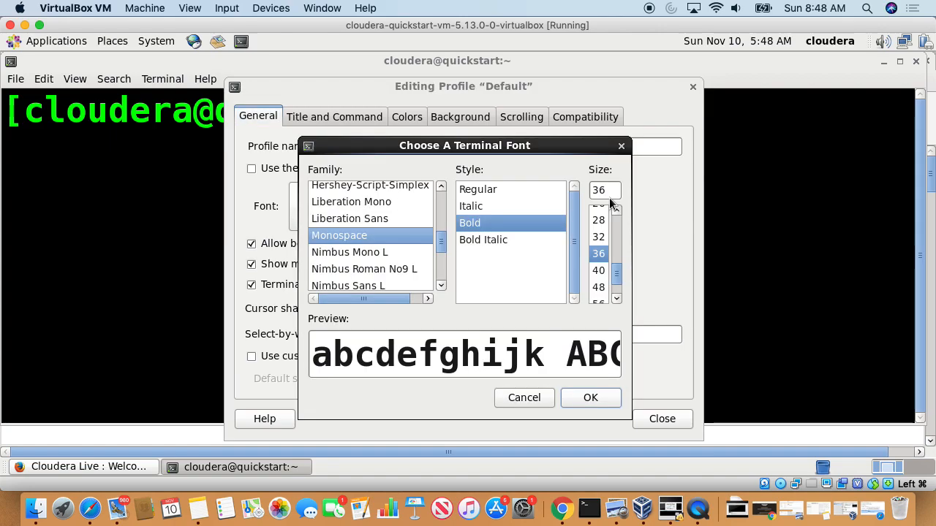
Step: Set the terminal profile font to Monospace Bold at size 22 and close the profile editor
click(598, 220)
scroll(601, 223, up, 3)
click(599, 213)
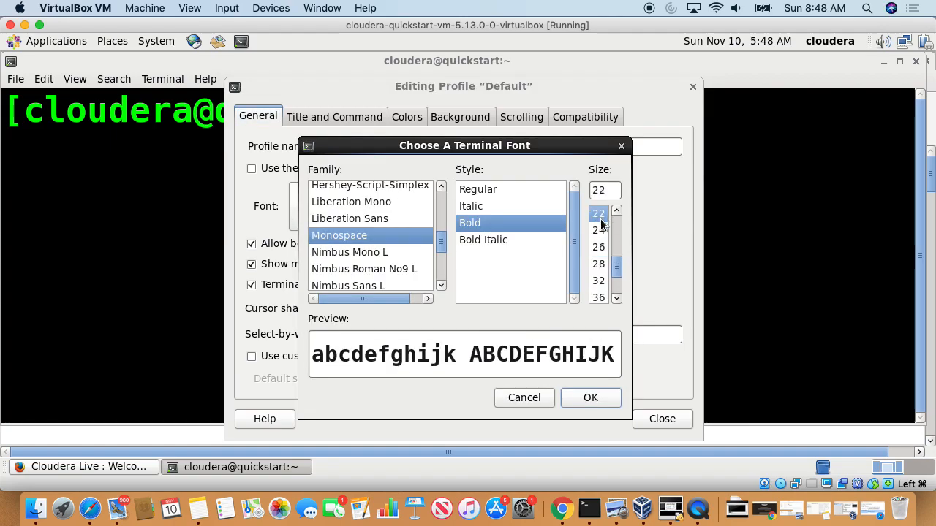
click(589, 396)
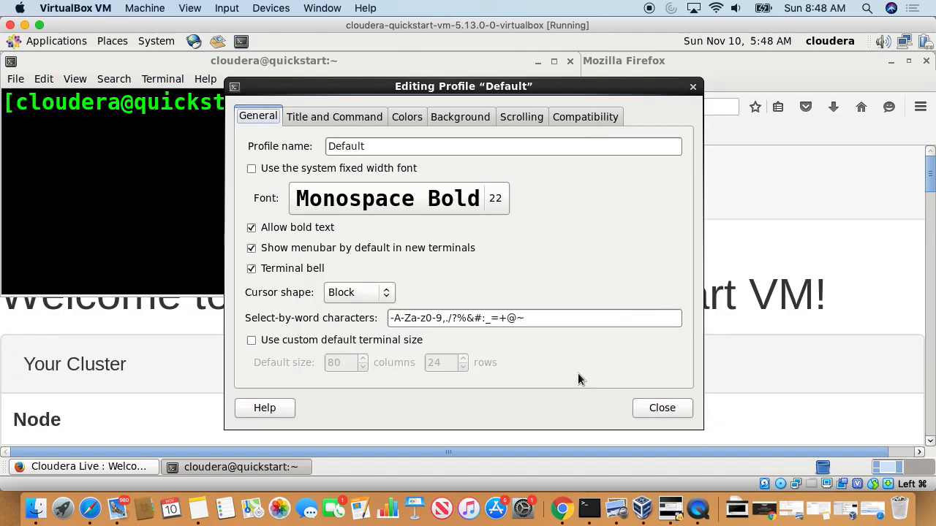
click(654, 408)
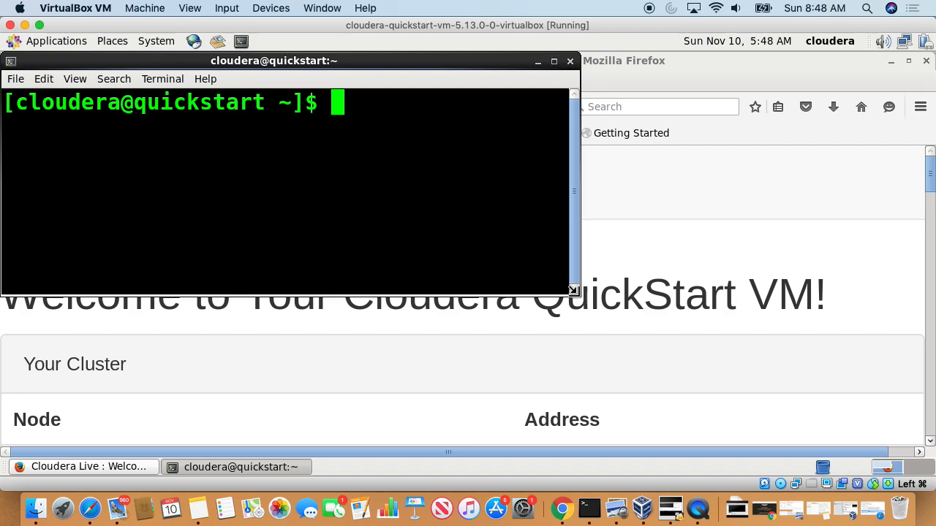
Step: Enlarge the terminal window and change into the mongodb280 folder
drag(570, 290, 724, 451)
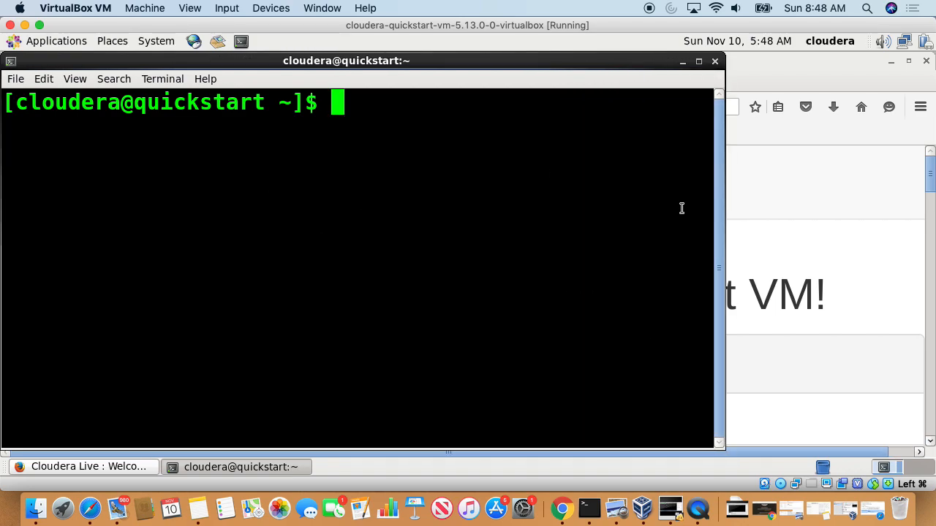
text(cd mongo)
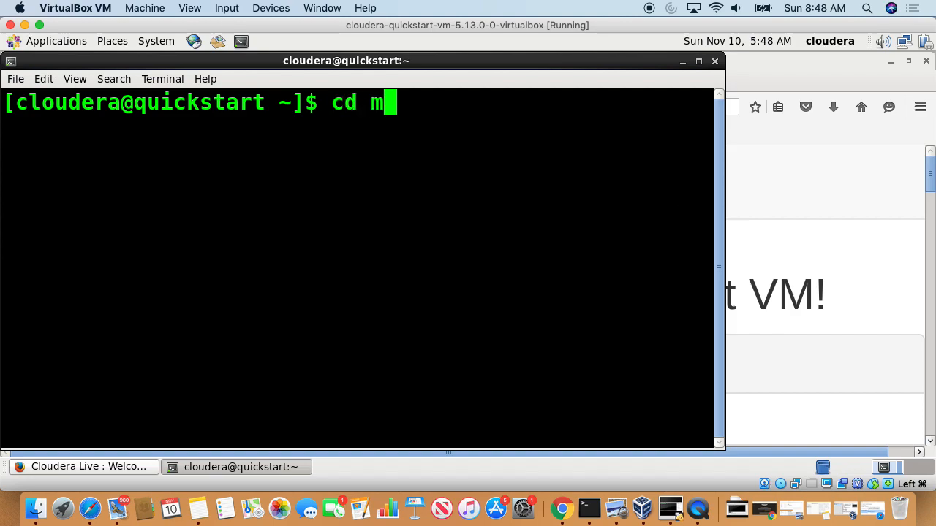
key(Tab)
key(Tab)
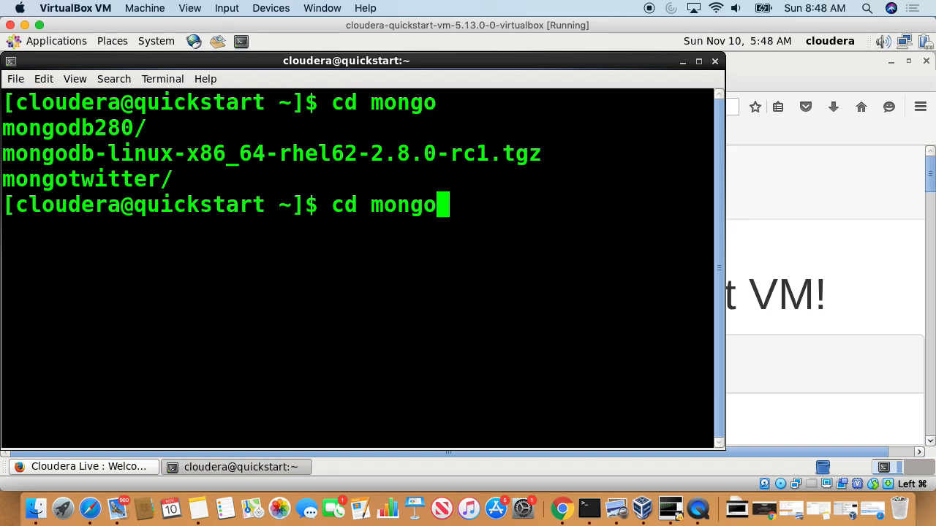
text(280)
key(Return)
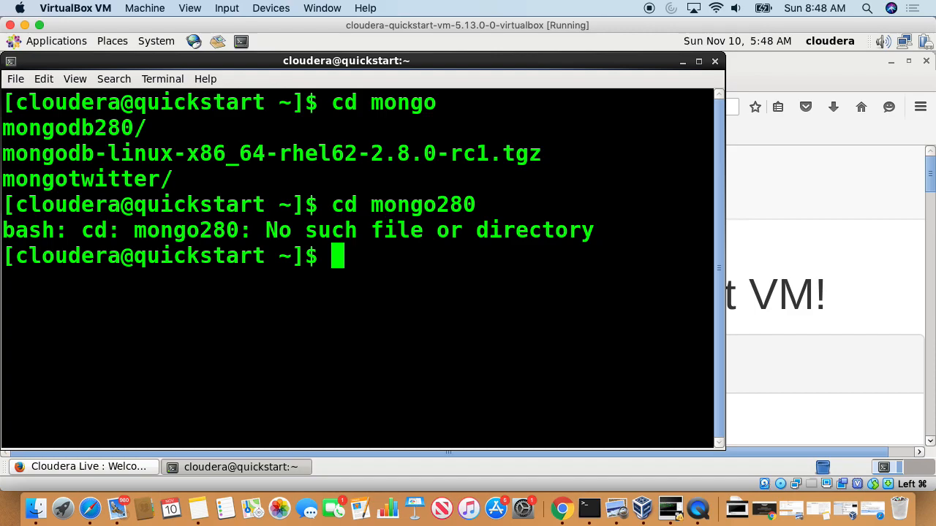
key(Up)
key(BackSpace)
key(BackSpace)
key(BackSpace)
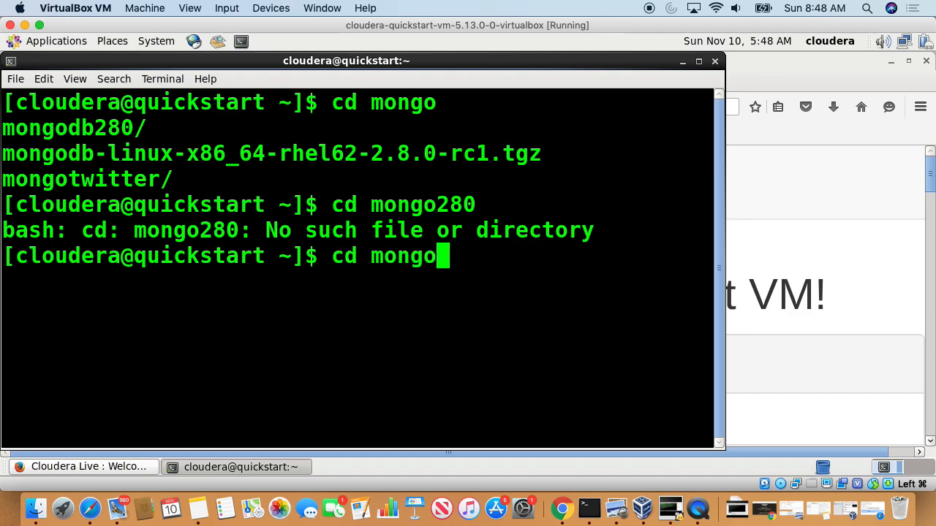
text(db)
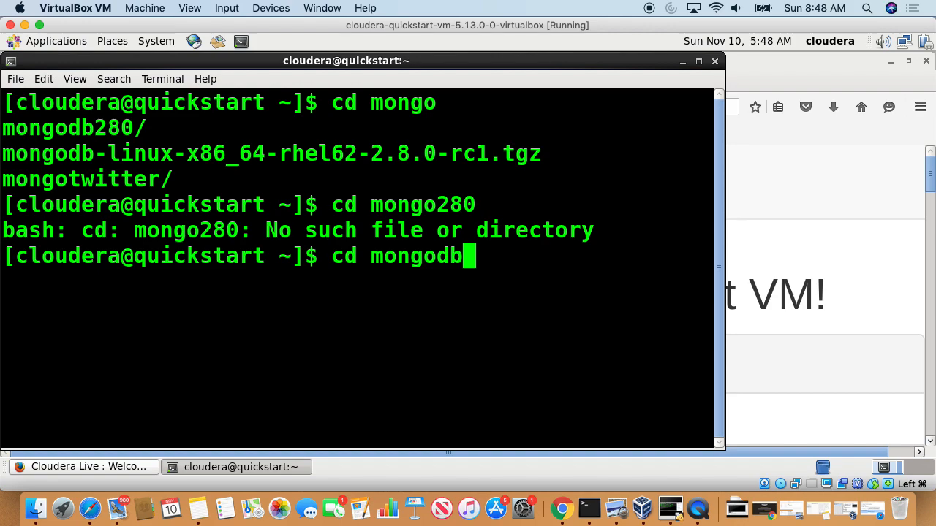
key(Tab)
key(Return)
Step: Clear the screen, enter the bin folder and begin typing the ./mongod command
text(clear)
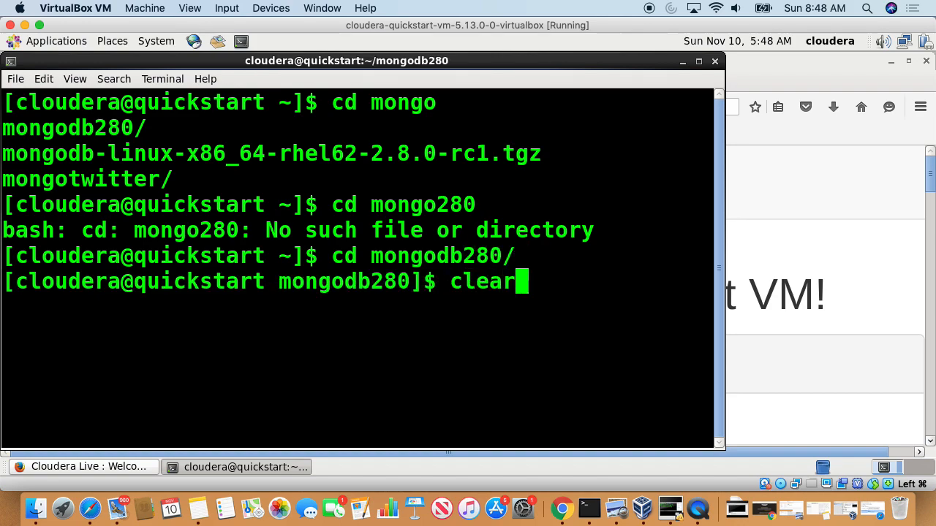
key(Return)
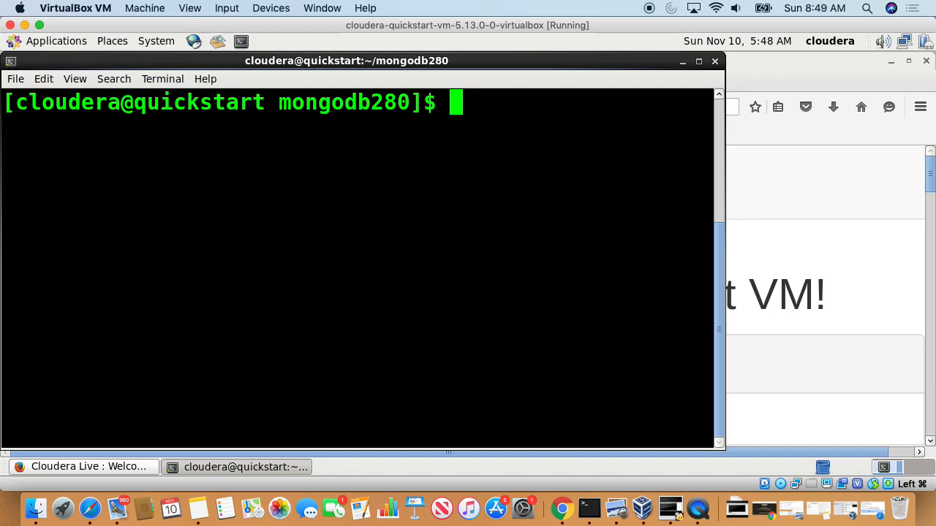
text(cd bin)
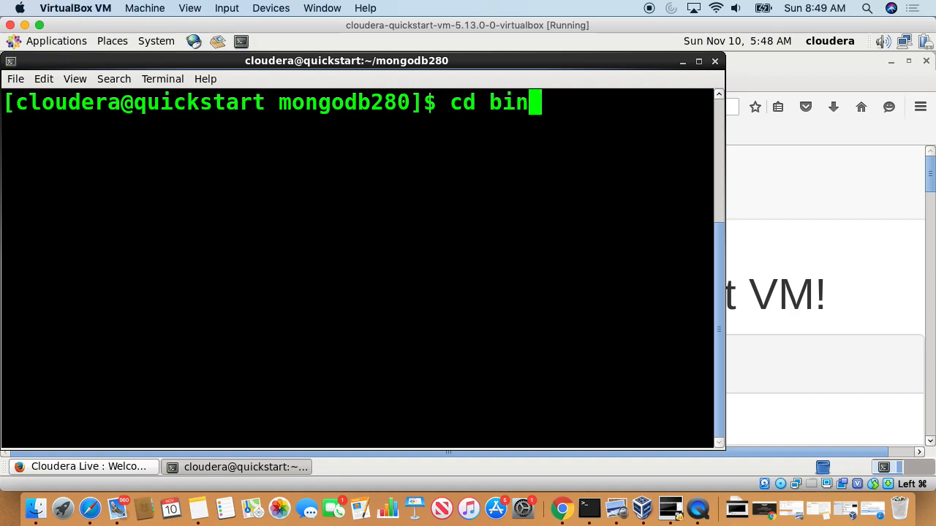
key(Return)
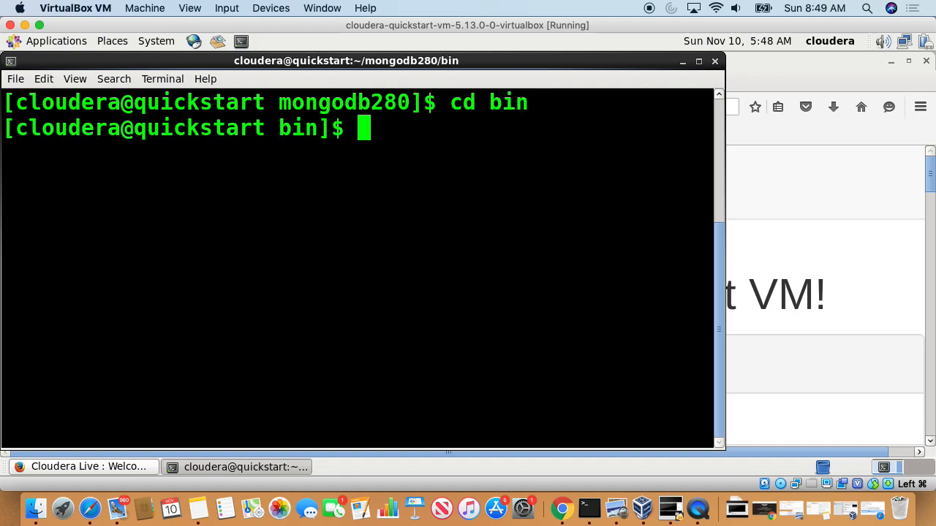
text(./)
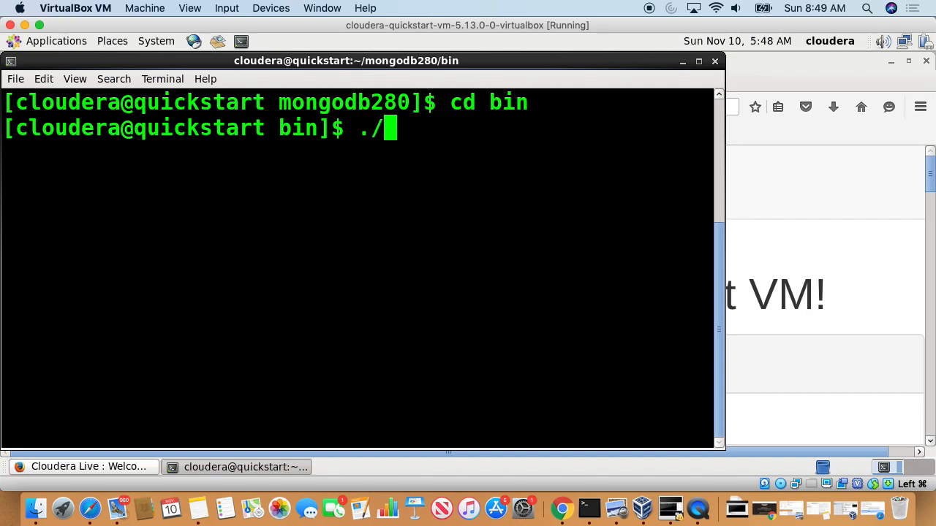
text(mongid)
key(BackSpace)
key(BackSpace)
Step: Launch ./mongod, highlight the port 27017 waiting message, and minimise the server terminal
text(od)
key(Return)
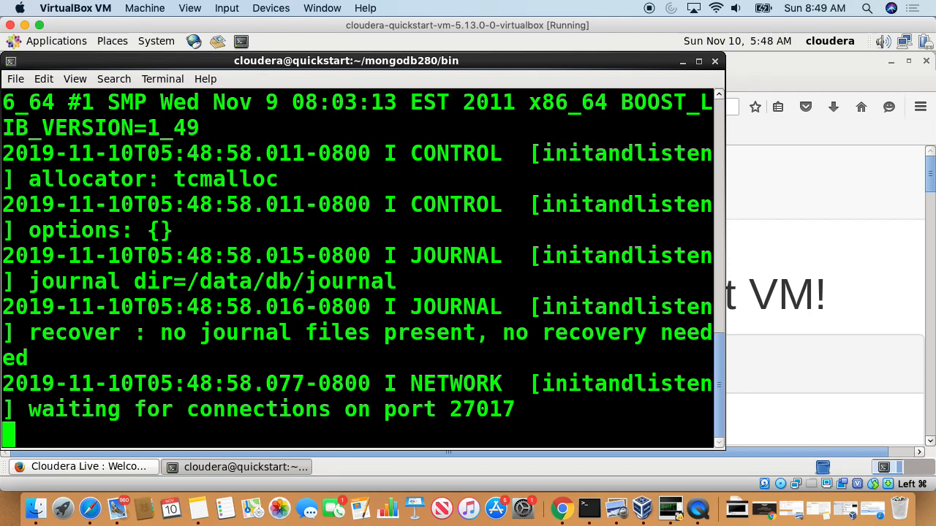
drag(307, 411, 528, 409)
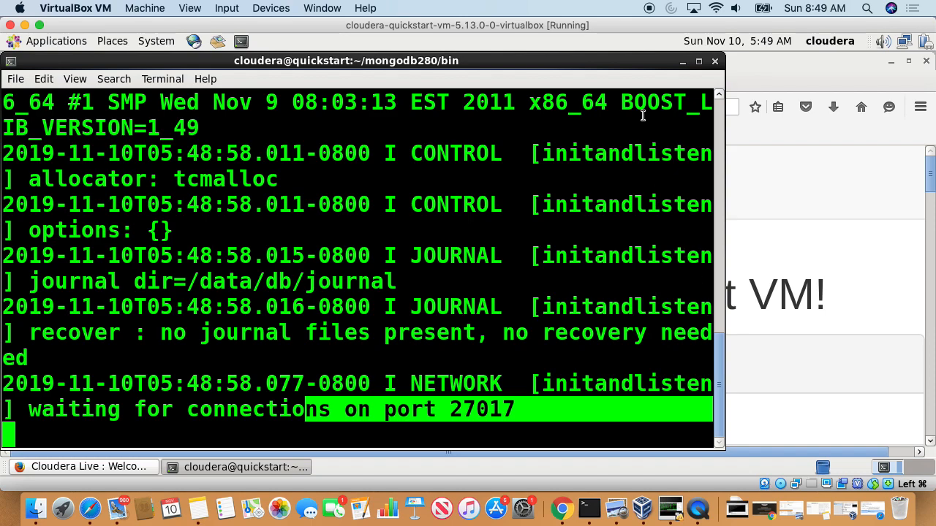
click(683, 63)
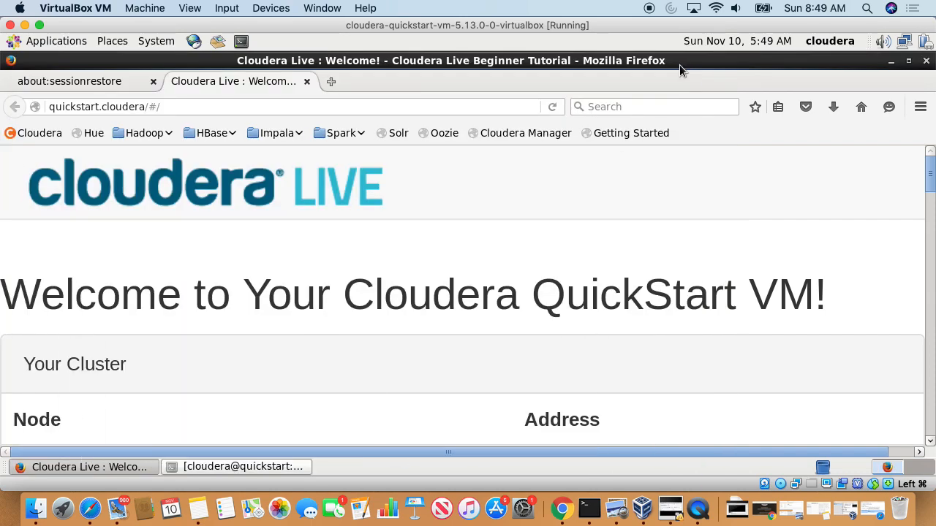
Step: Open a new terminal window from the top panel launcher
click(241, 41)
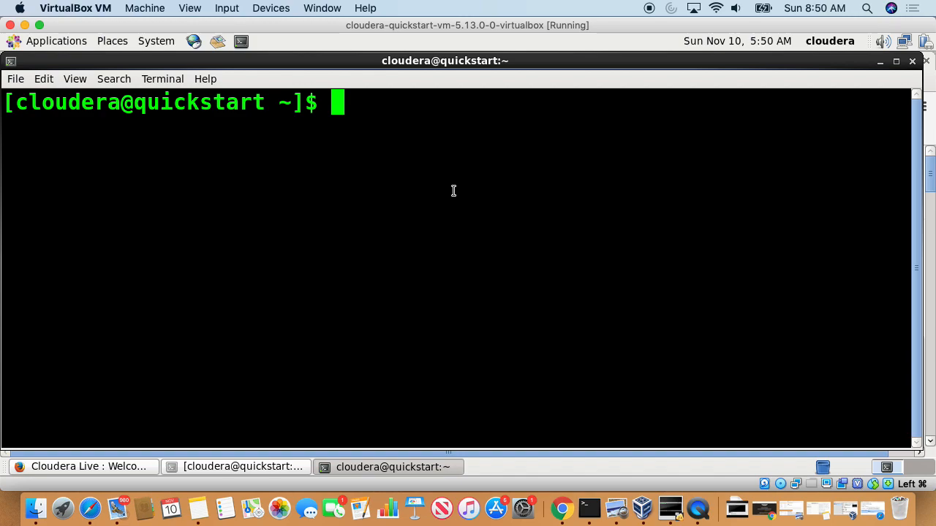
Step: Search for 'java se downloads' from the Firefox address bar
click(110, 468)
click(364, 106)
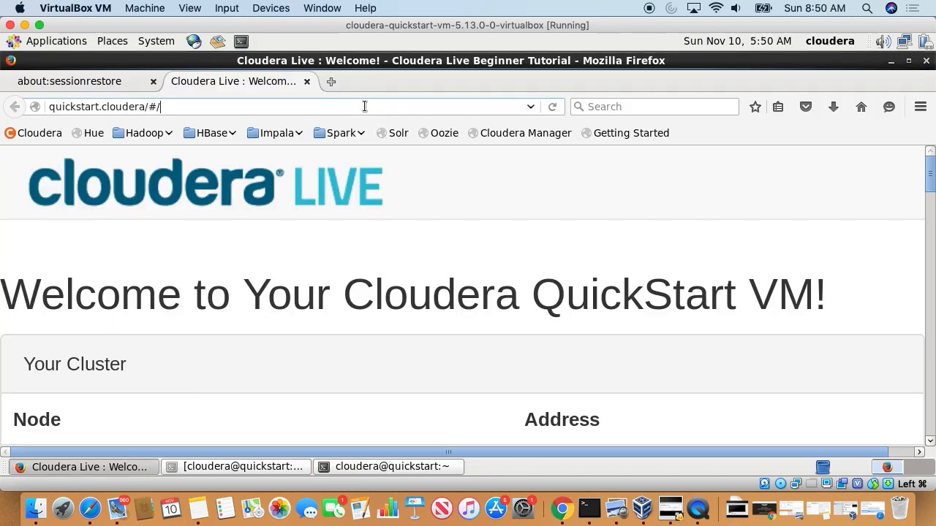
key(BackSpace)
key(BackSpace)
key(BackSpace)
key(BackSpace)
key(BackSpace)
key(BackSpace)
key(BackSpace)
key(BackSpace)
key(BackSpace)
key(BackSpace)
key(BackSpace)
key(BackSpace)
key(BackSpace)
key(BackSpace)
key(BackSpace)
key(BackSpace)
key(BackSpace)
key(BackSpace)
key(BackSpace)
key(BackSpace)
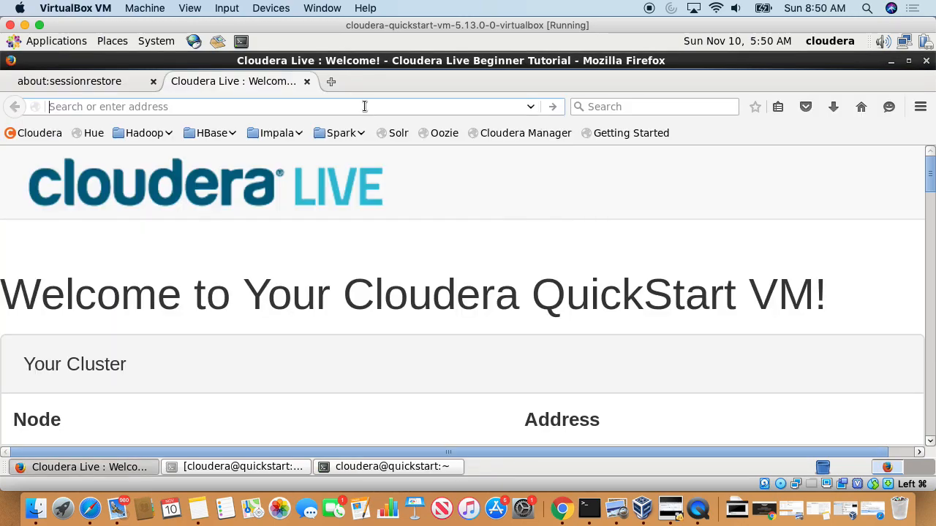
text(java )
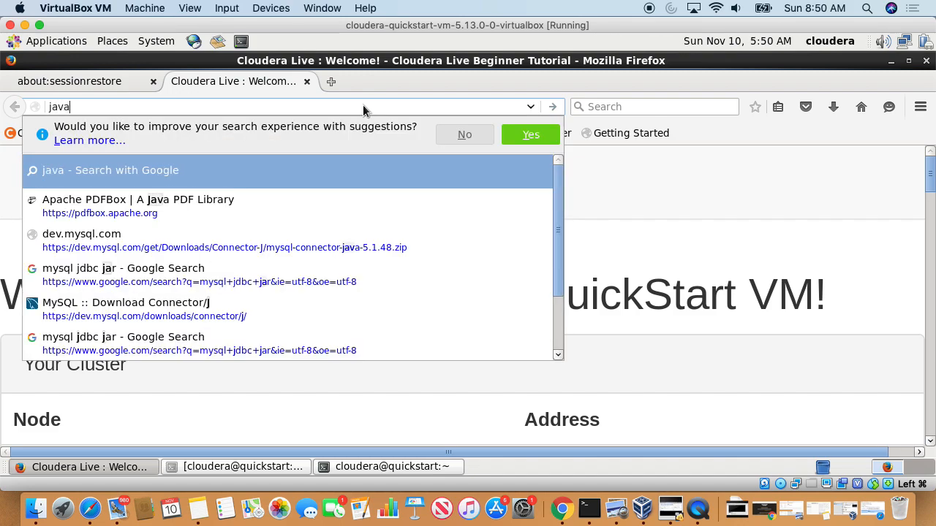
text(se)
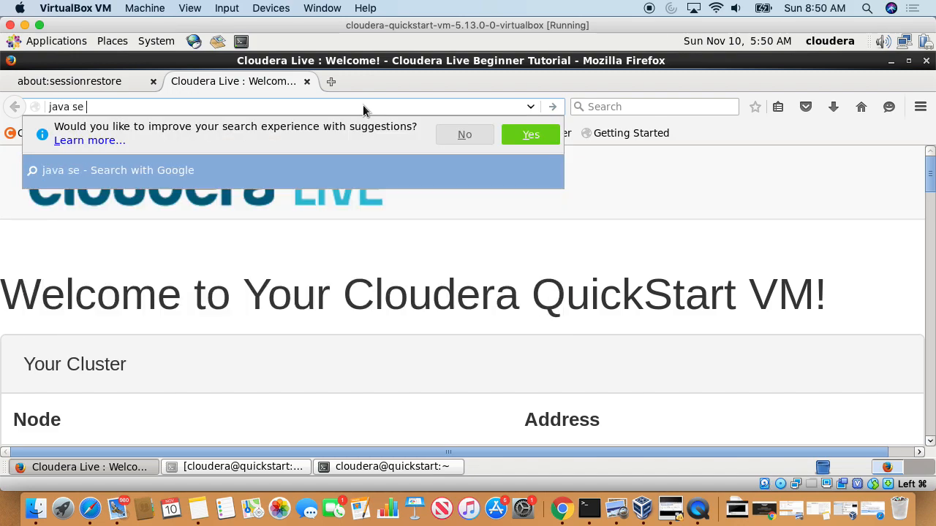
text( downloads)
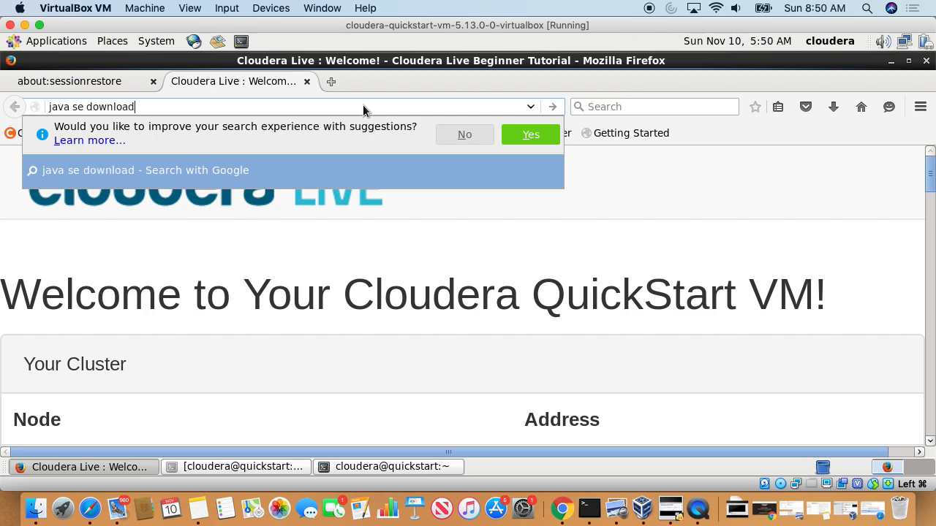
key(Return)
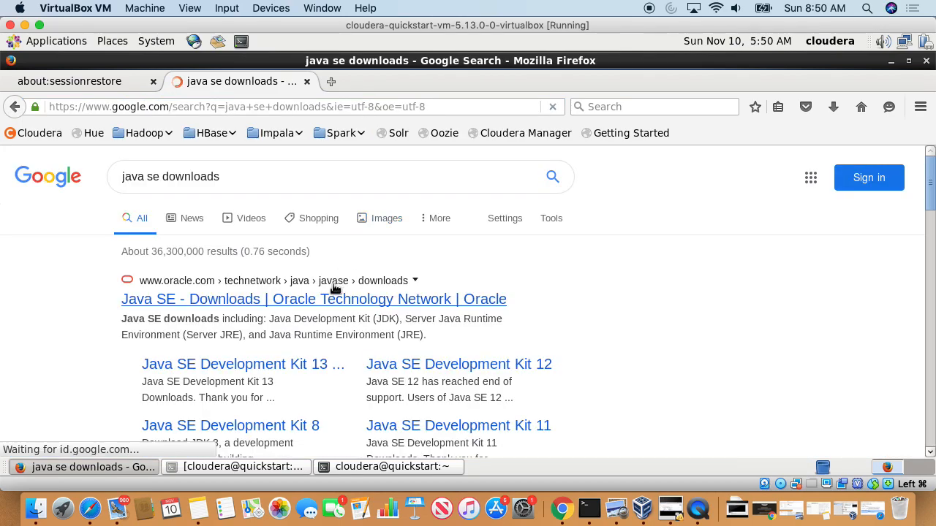
Step: Open the Java SE Development Kit 8 page and accept the Oracle license agreement
scroll(295, 326, down, 1)
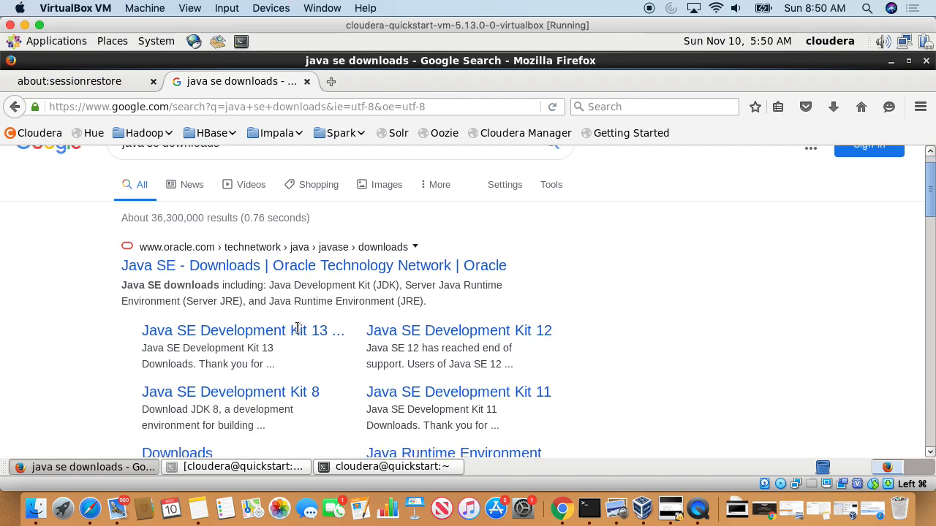
click(274, 388)
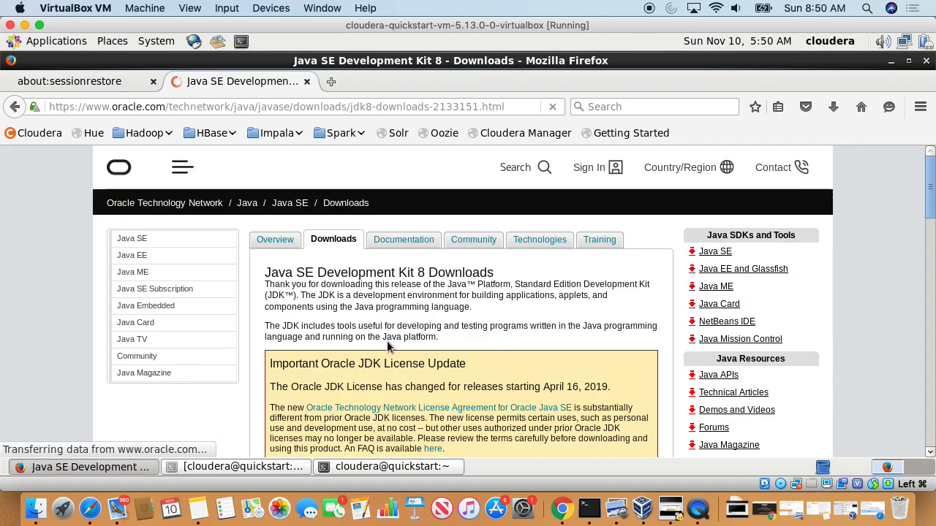
scroll(471, 320, down, 4)
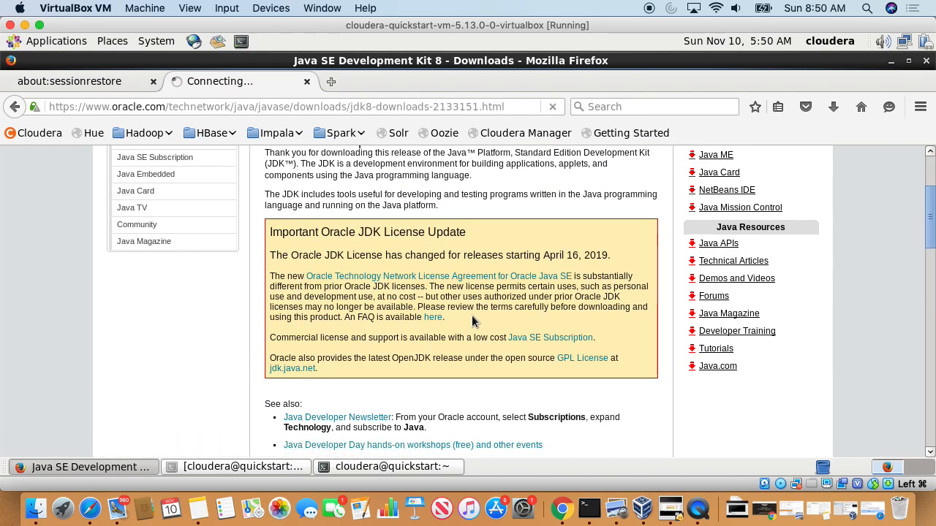
scroll(471, 320, down, 5)
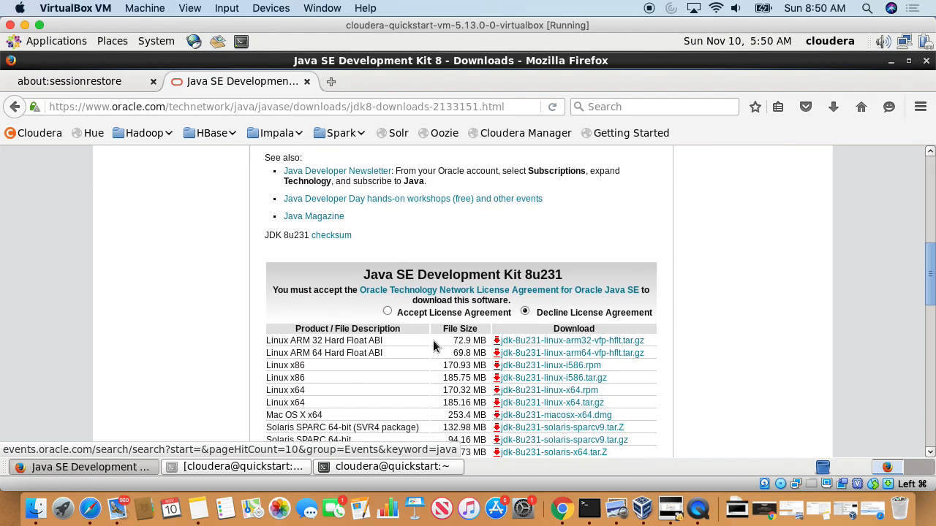
click(388, 295)
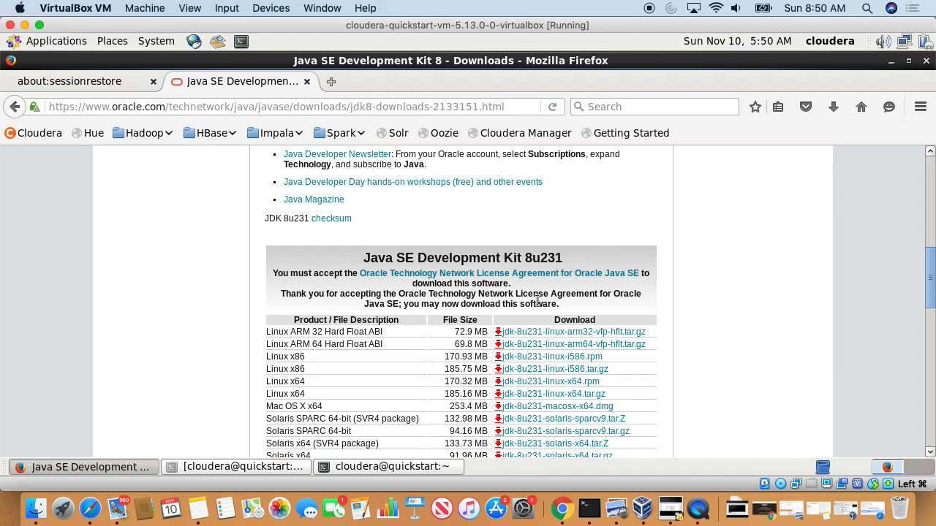
scroll(537, 299, down, 2)
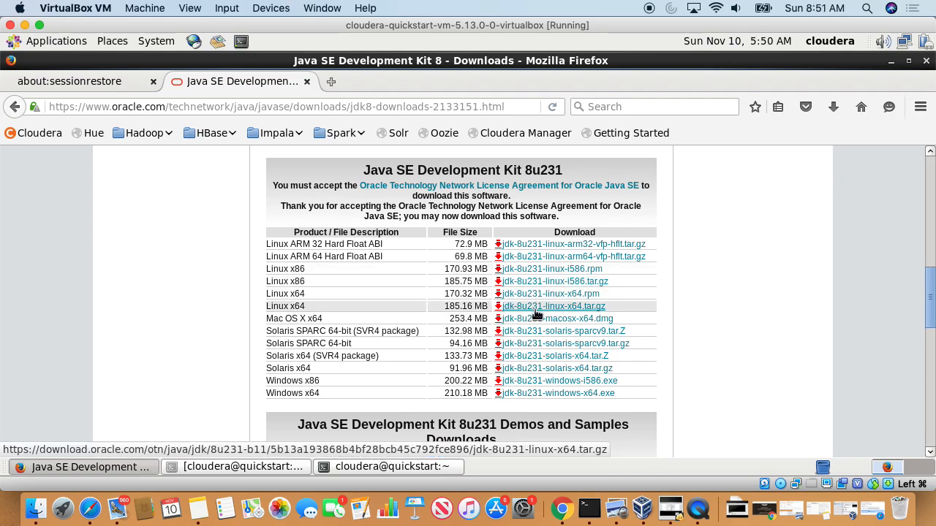
Step: Request the Linux x64 tar.gz JDK download and sign in with the Oracle account e-mail and password
click(537, 308)
click(537, 310)
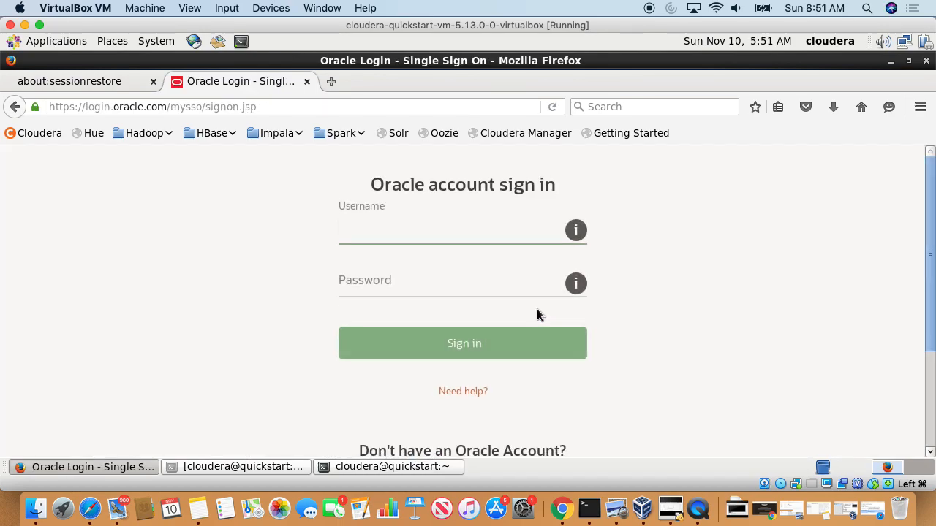
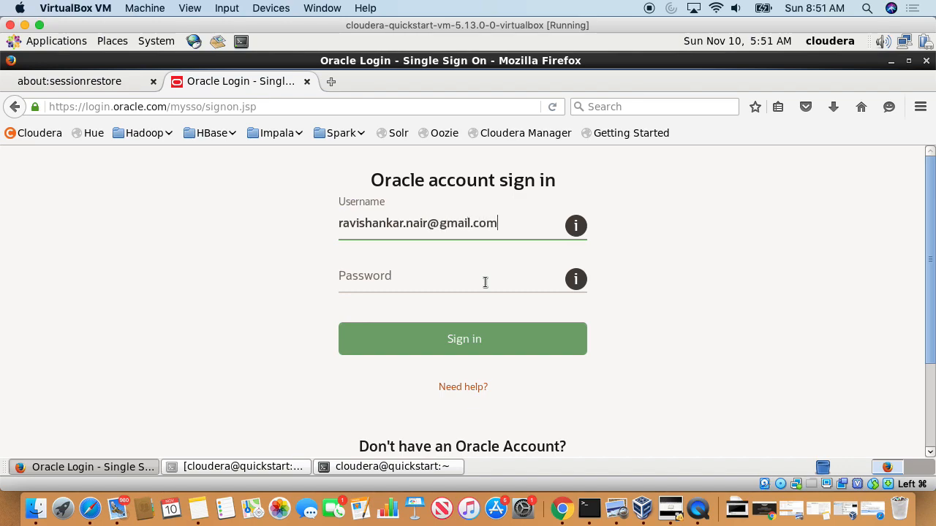
click(446, 281)
text(•••••••)
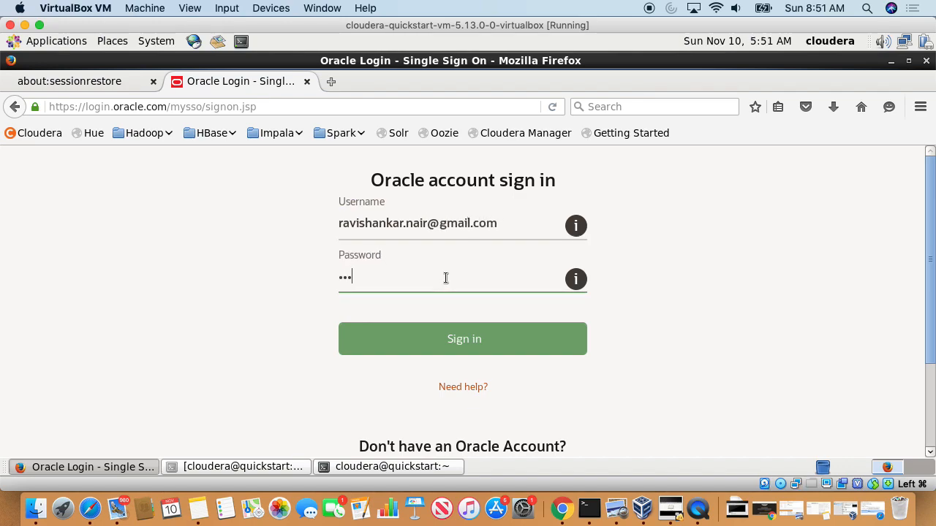
text(•••••)
click(476, 338)
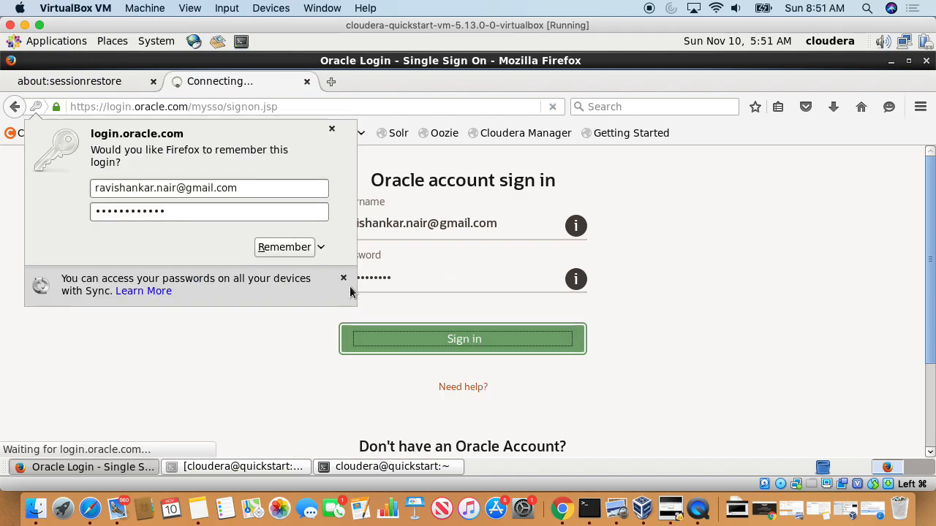
Step: Decline remembering the login and save jdk-8u231-linux-x64.tar.gz to disk
click(319, 248)
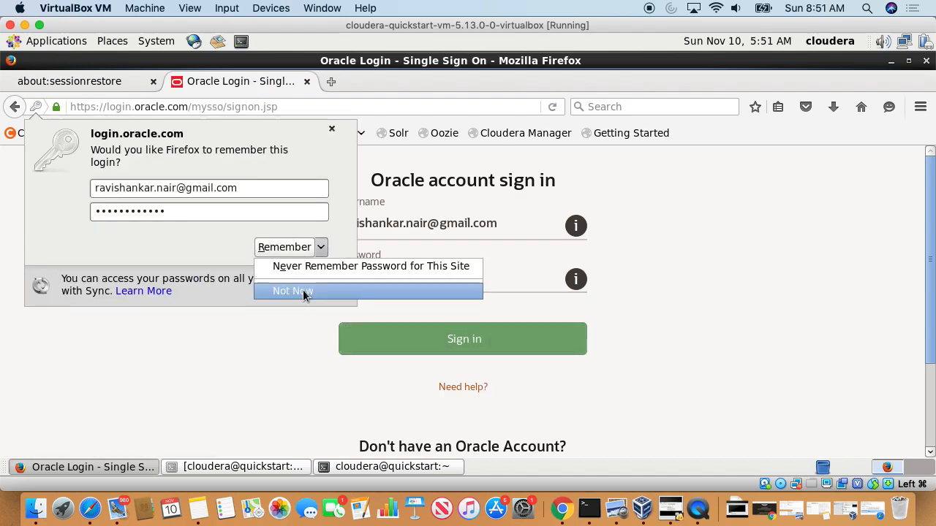
click(319, 248)
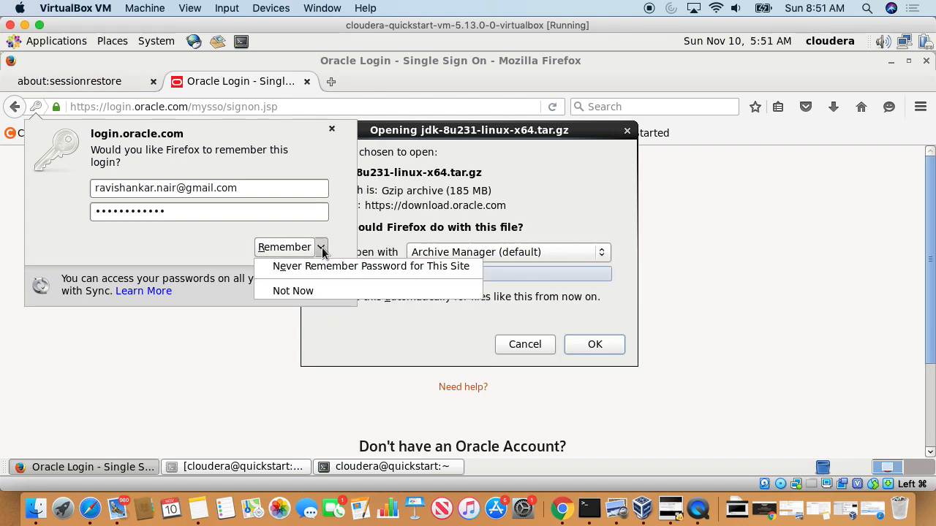
click(295, 290)
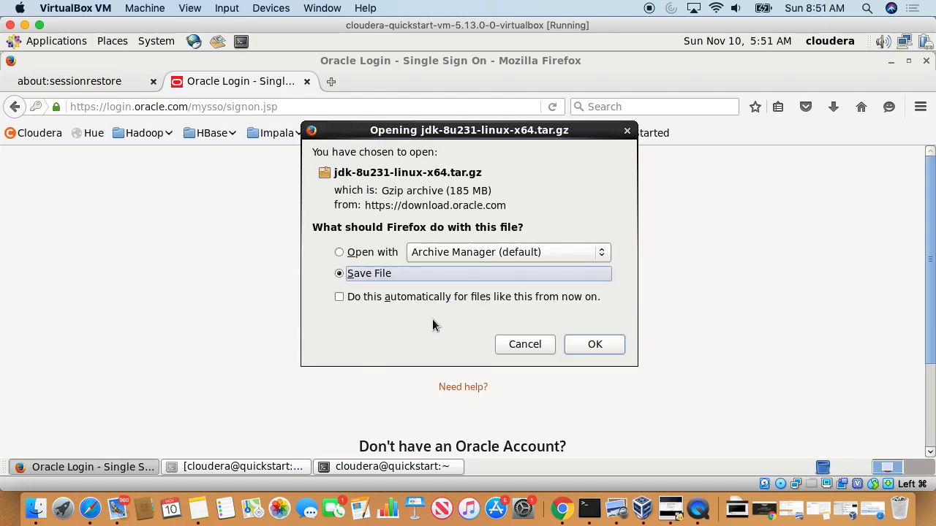
click(590, 346)
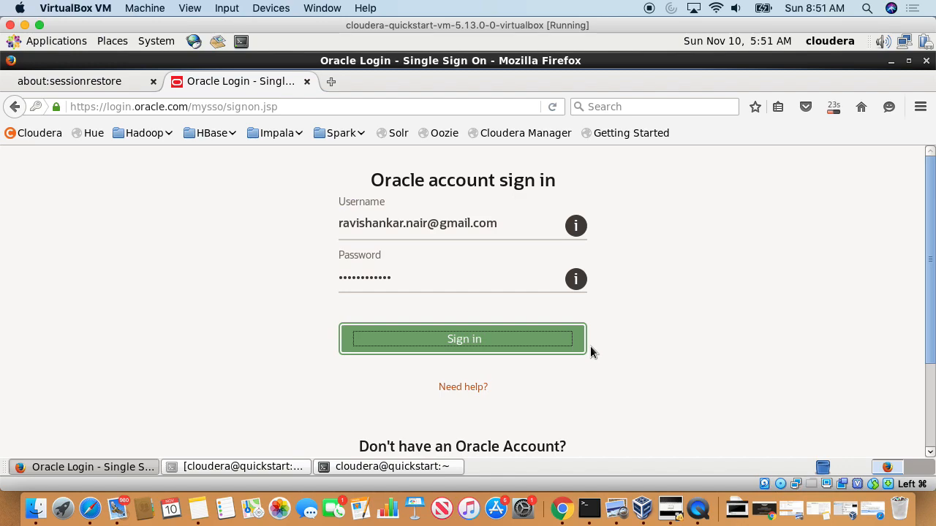
Step: Watch the Downloads panel until the 185 MB JDK archive finishes, then close it
click(833, 108)
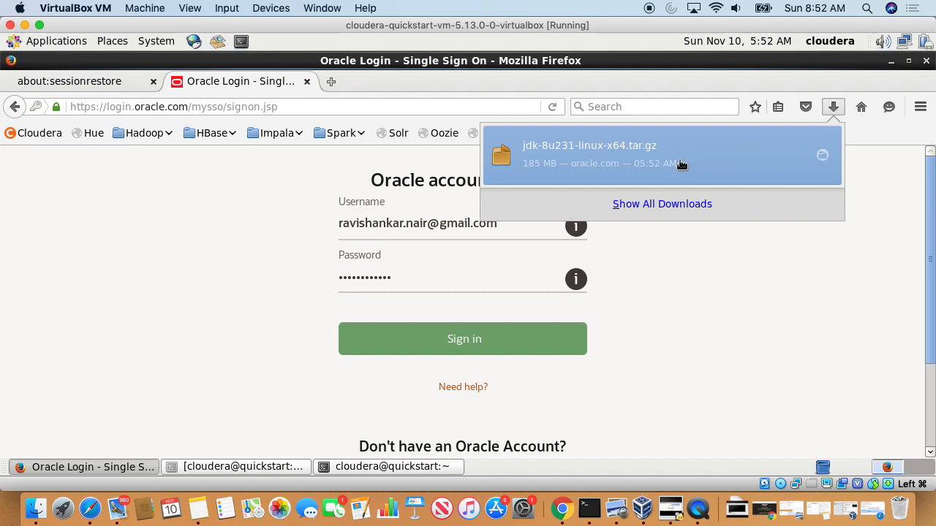
click(409, 465)
Step: Move jdk-8u231-linux-x64.tar.gz from ~/Downloads into the home directory with mv
click(400, 469)
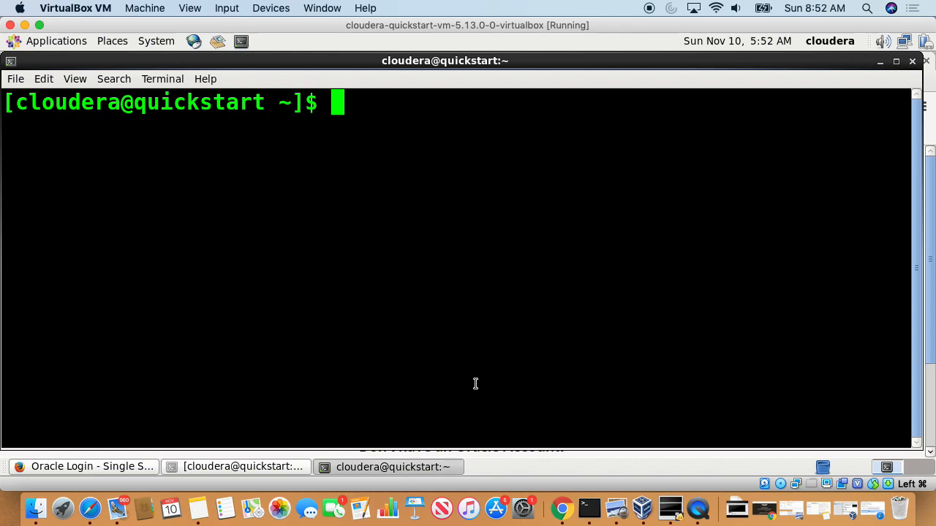
text(mv)
key(Up)
text(`/D)
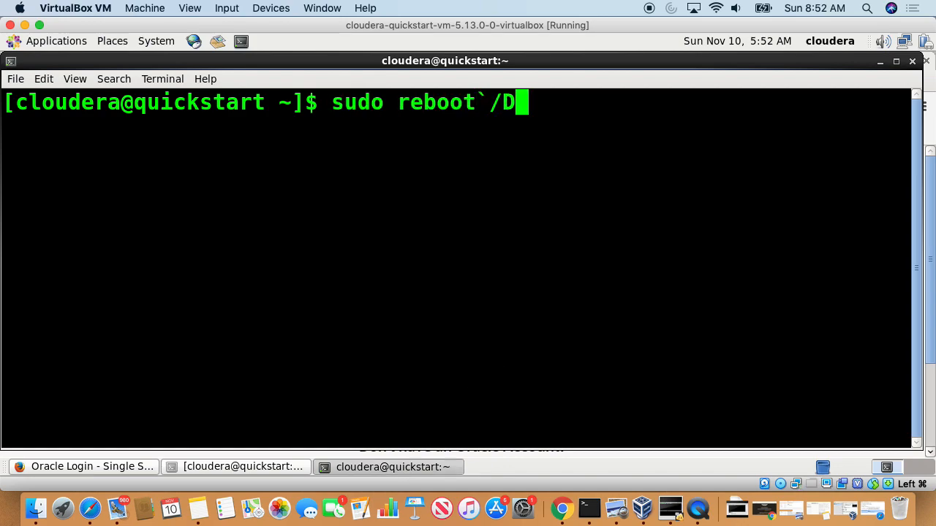
text(ow)
key(BackSpace)
key(BackSpace)
key(BackSpace)
key(BackSpace)
key(BackSpace)
key(BackSpace)
key(BackSpace)
key(BackSpace)
key(BackSpace)
key(BackSpace)
key(BackSpace)
key(BackSpace)
key(BackSpace)
key(BackSpace)
key(BackSpace)
key(BackSpace)
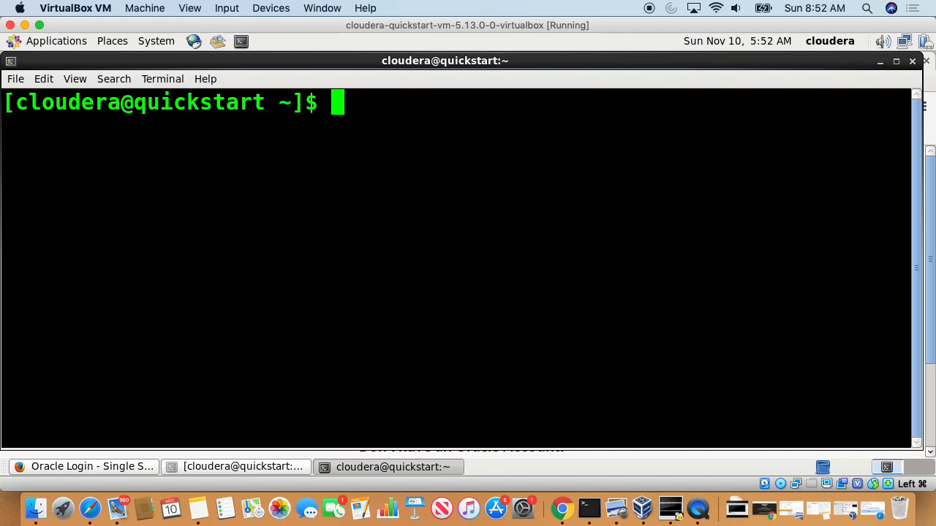
text(mv ~/Dow)
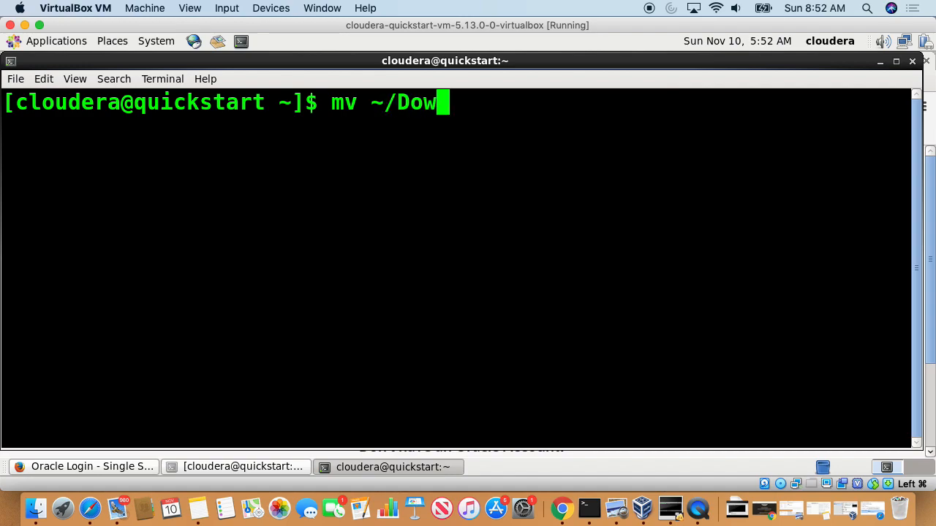
key(Tab)
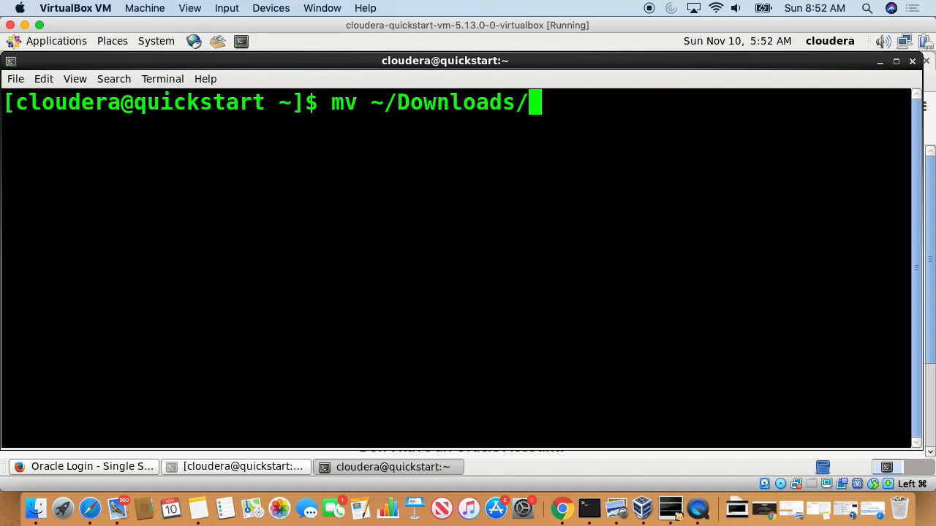
text(ja)
key(BackSpace)
key(Tab)
key(Tab)
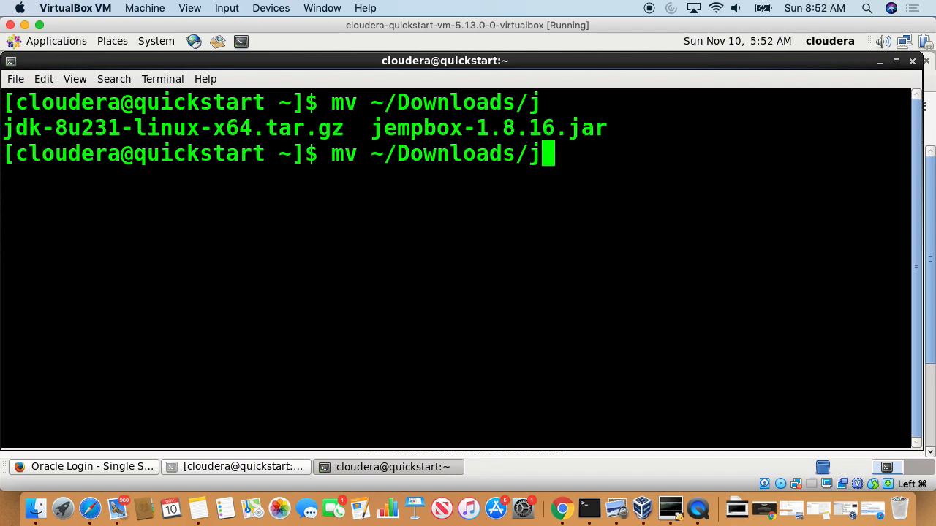
text(d)
key(Tab)
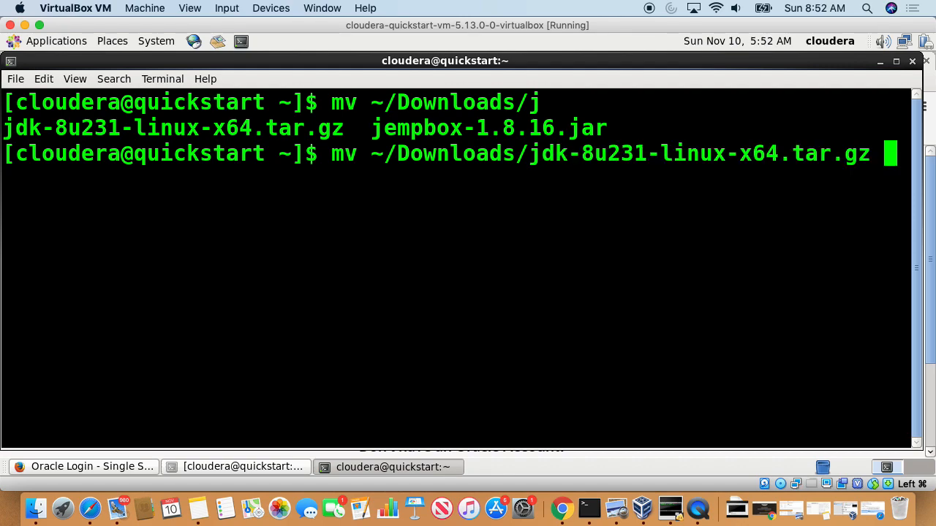
text(.)
key(Return)
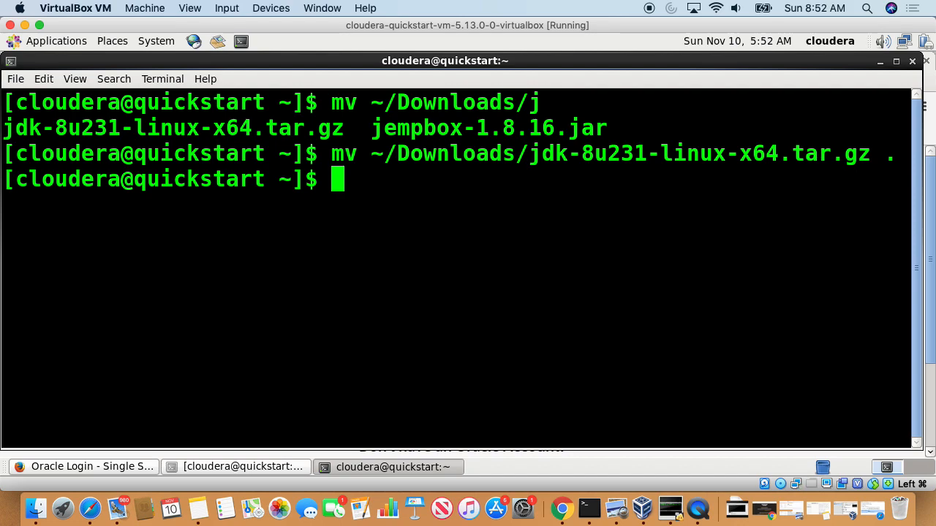
Step: Extract the JDK with tar xvzf jdk-8u231-linux-x64.tar.gz
text(tar)
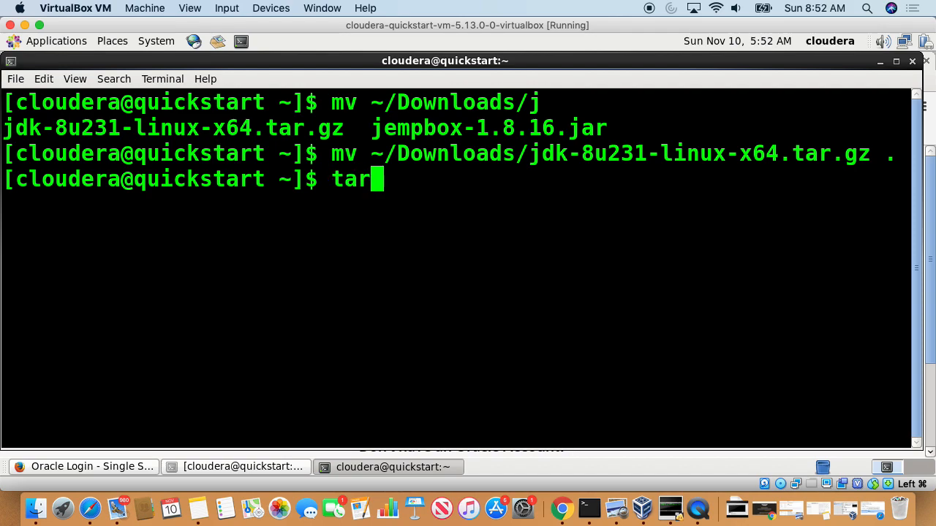
text( zv)
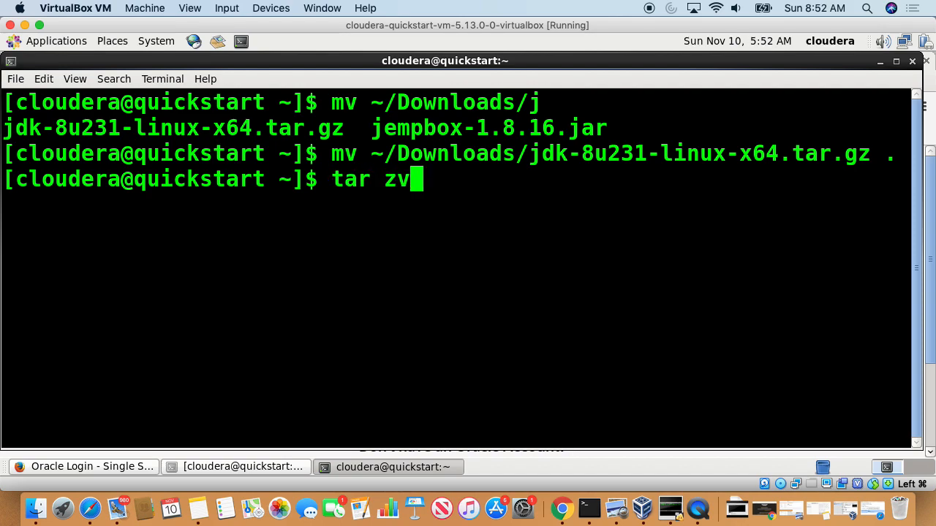
text(zf)
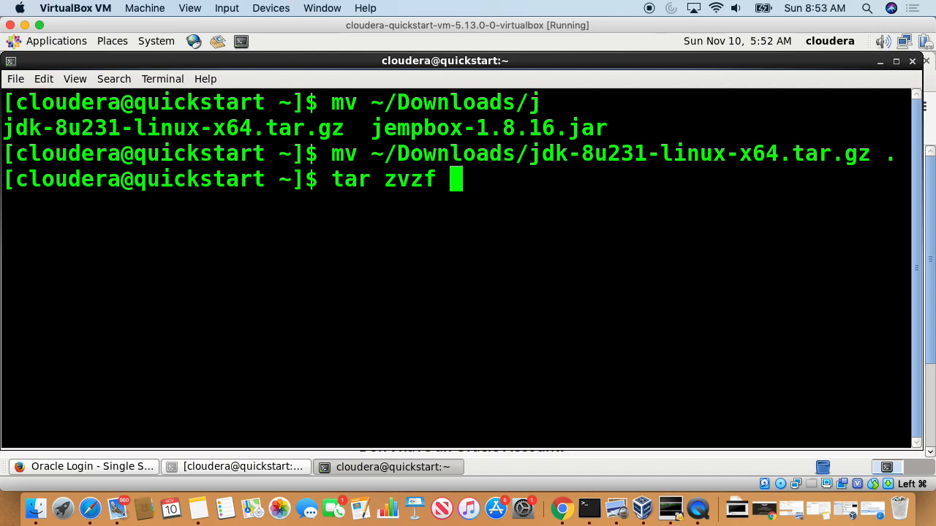
key(BackSpace)
key(BackSpace)
key(BackSpace)
key(BackSpace)
key(BackSpace)
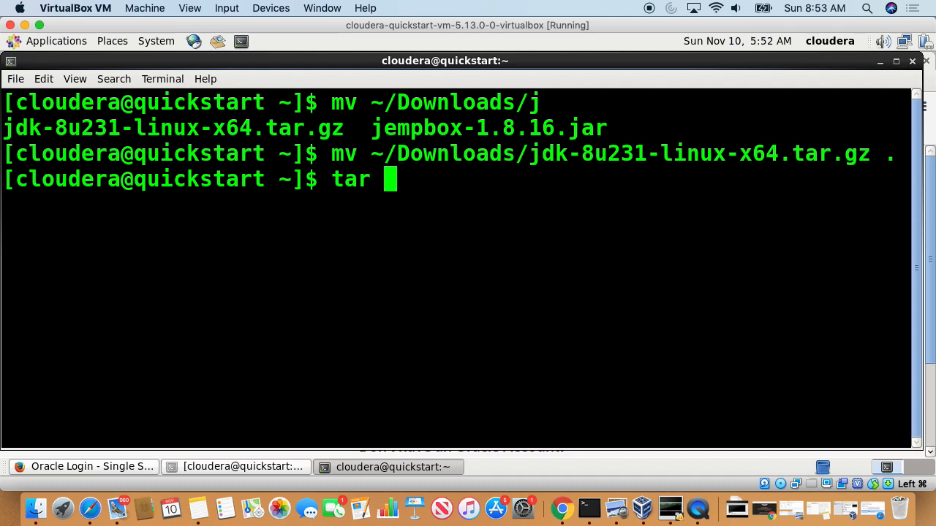
text(z)
key(BackSpace)
text(xv)
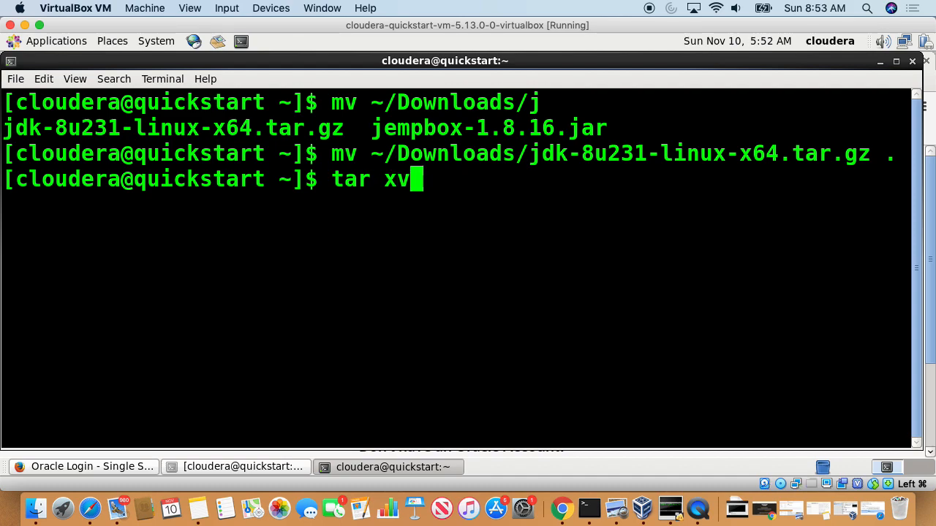
text(zf j)
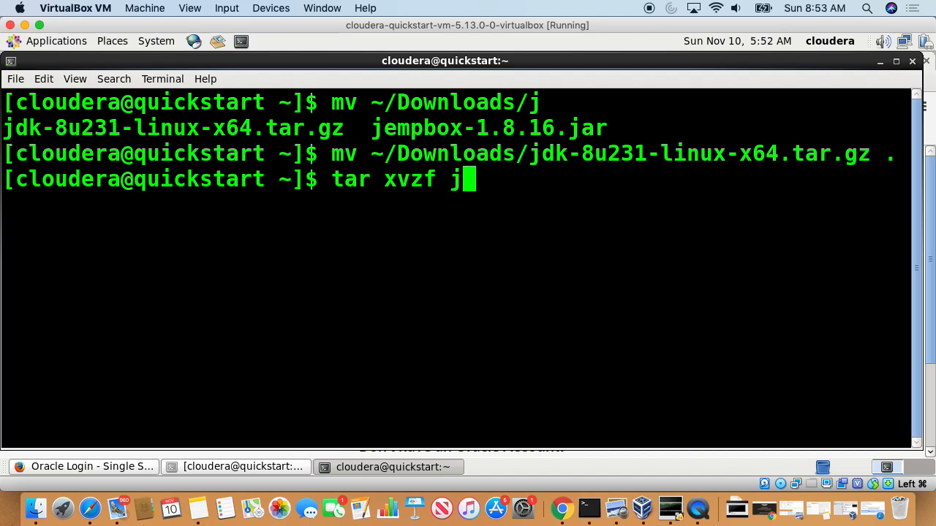
key(Tab)
key(Return)
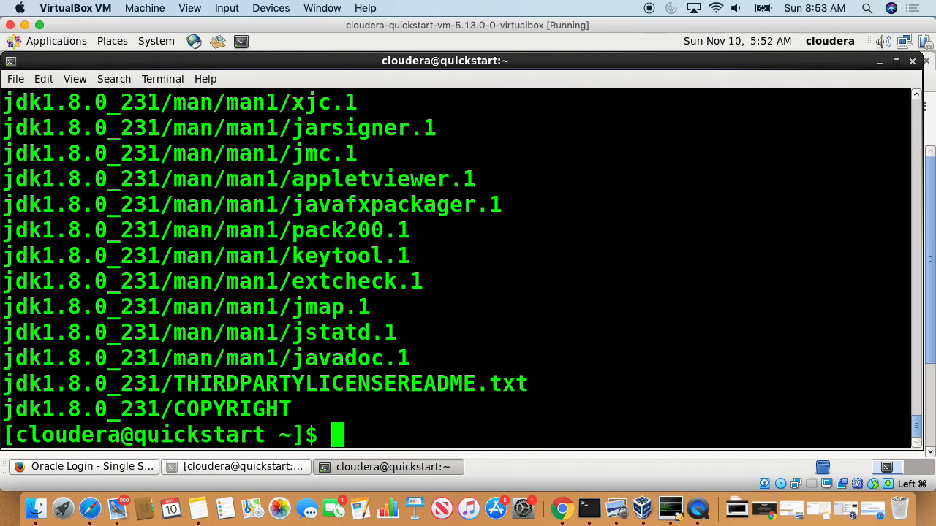
Step: Clear the screen and highlight the extracted jdk1.8.0_231 folder in the listing
text(clear)
key(Return)
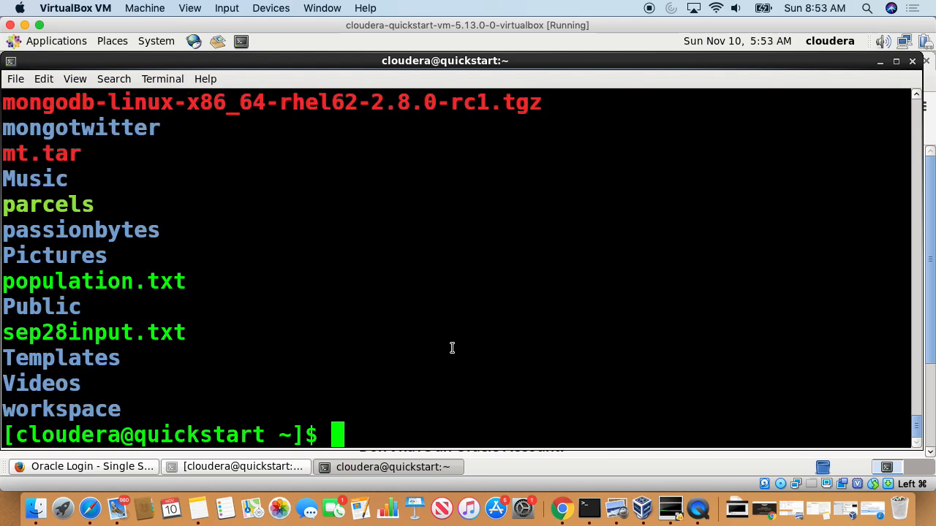
scroll(451, 348, up, 1)
scroll(452, 348, up, 1)
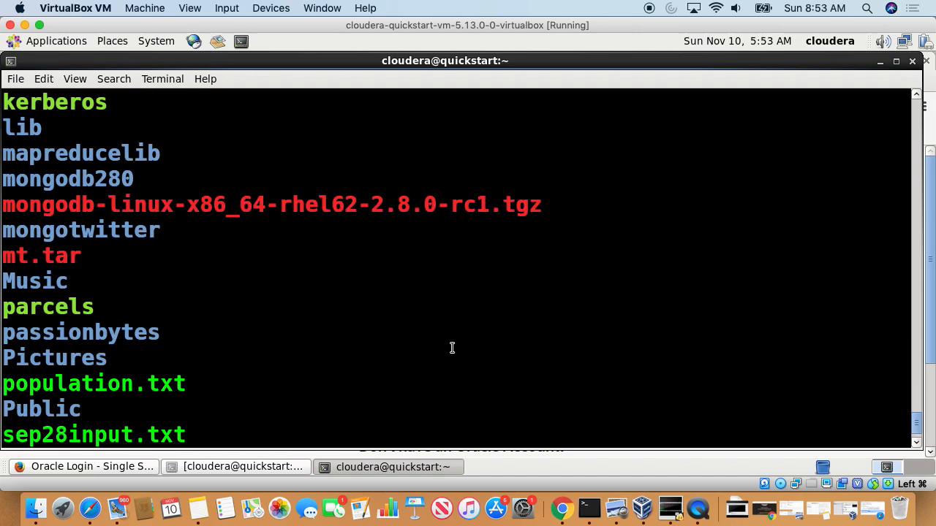
scroll(452, 348, up, 2)
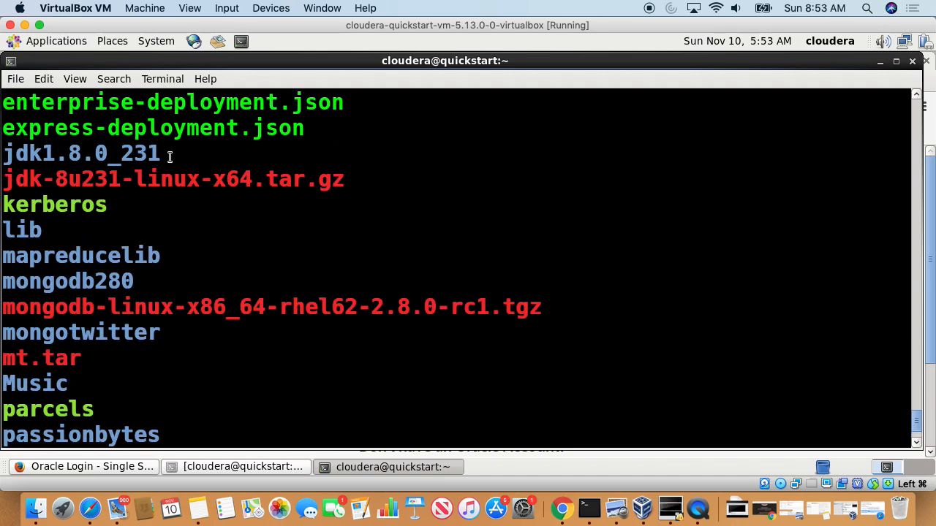
drag(165, 155, 3, 154)
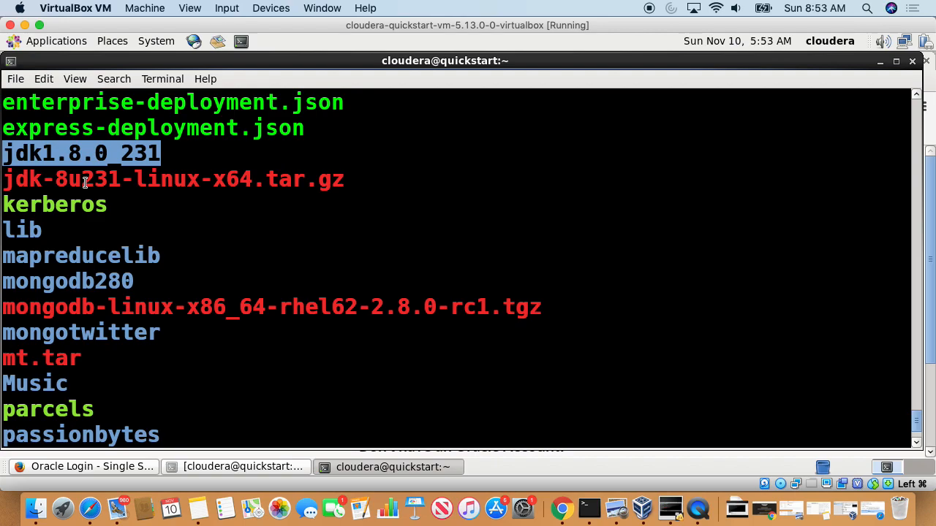
scroll(85, 183, down, 3)
Step: Rename the jdk1.8.0_231 folder to jdk8 with mv
text(mv jdk)
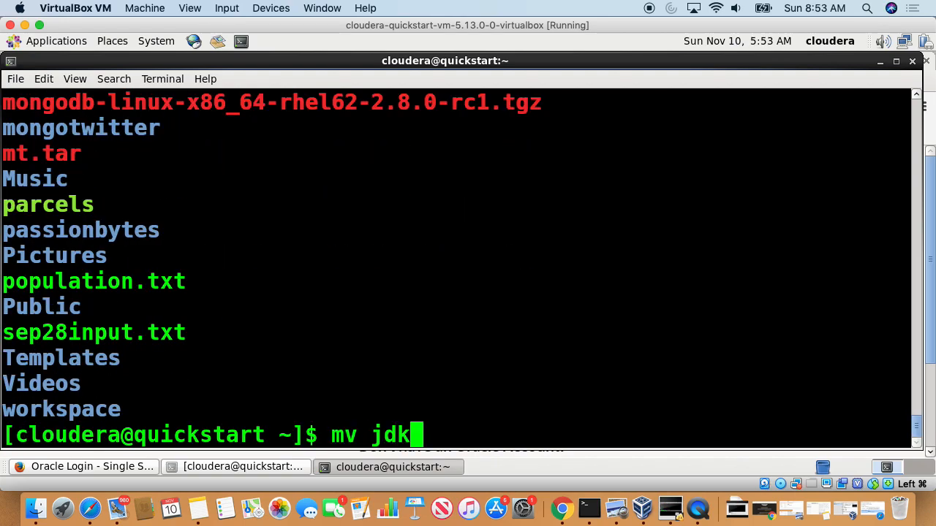
key(Tab)
key(Tab)
text(1)
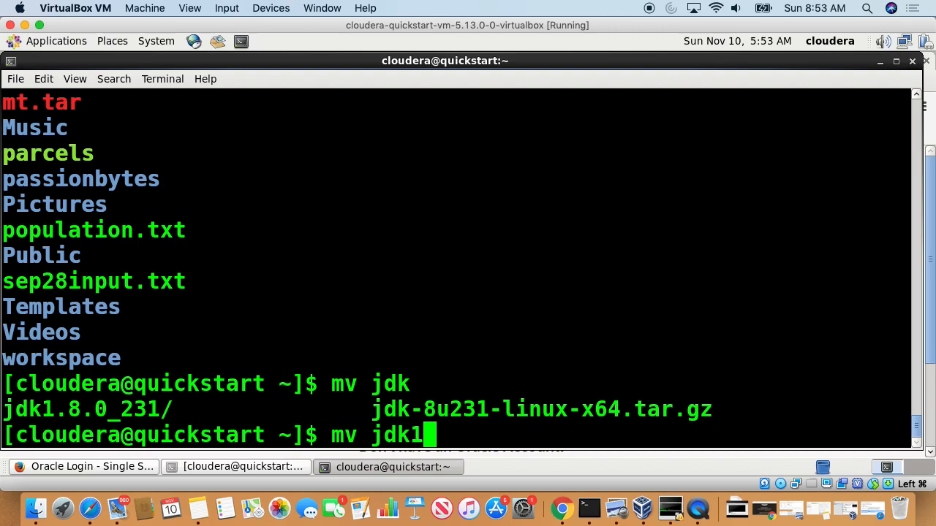
key(Tab)
key(BackSpace)
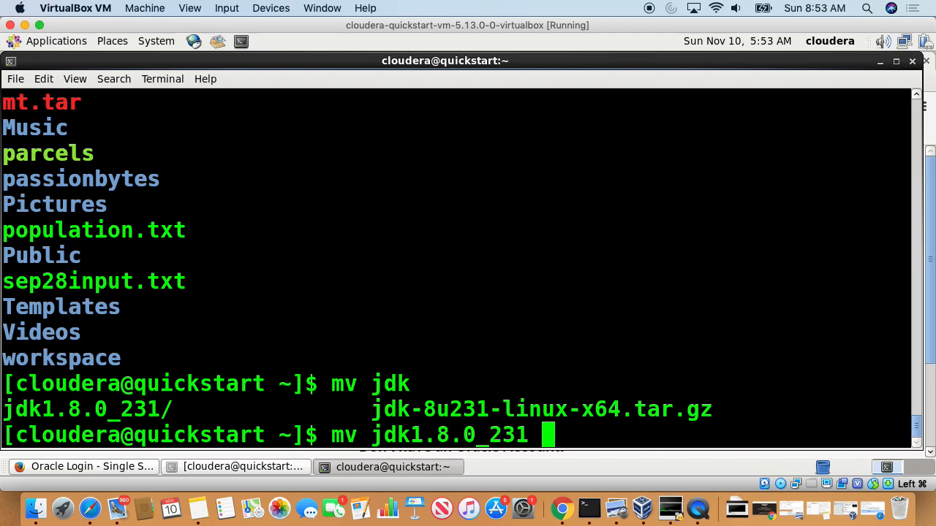
text(jdk8)
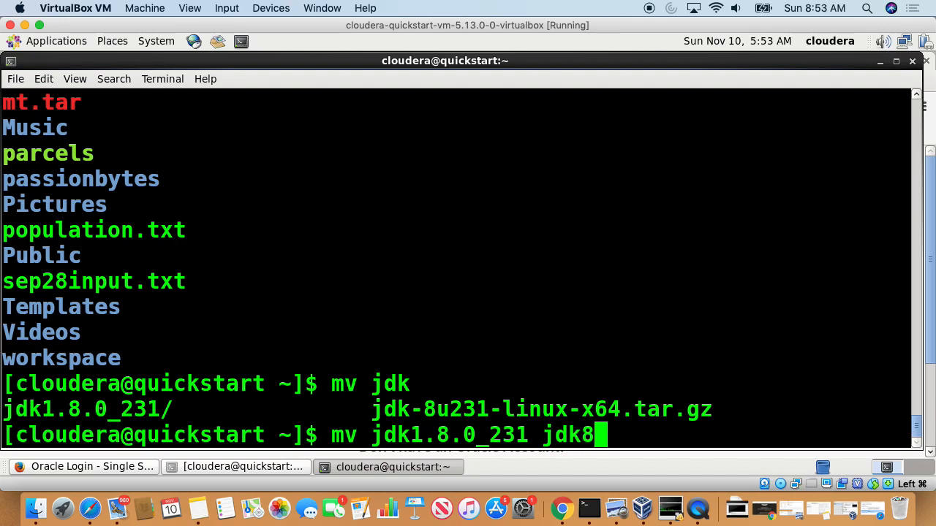
key(Return)
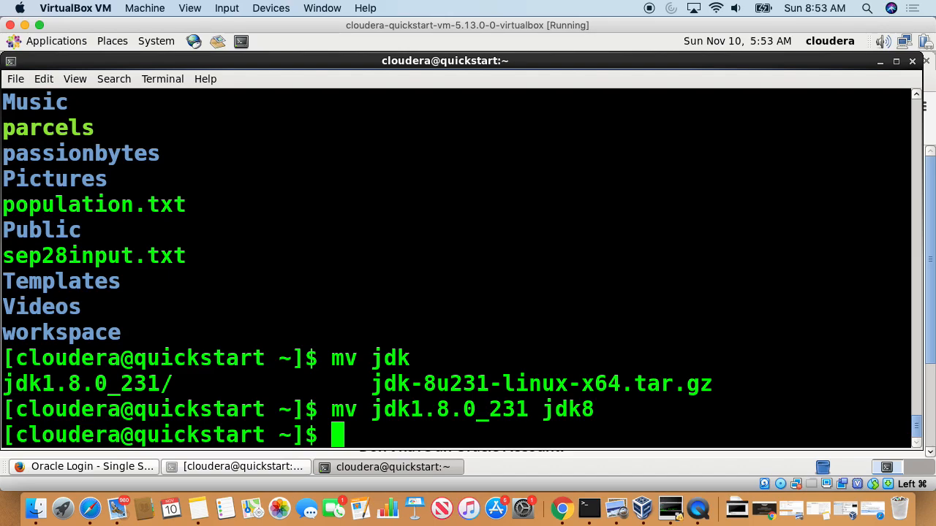
Step: Delete the downloaded archive with rm -rf *.gz and clear the screen
text(rm -rf *.gz)
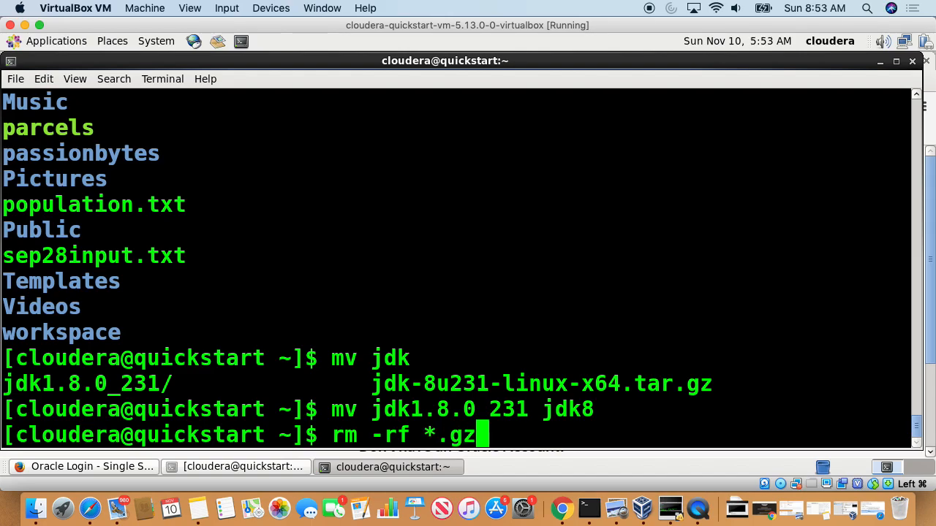
key(Return)
text(clear)
key(Return)
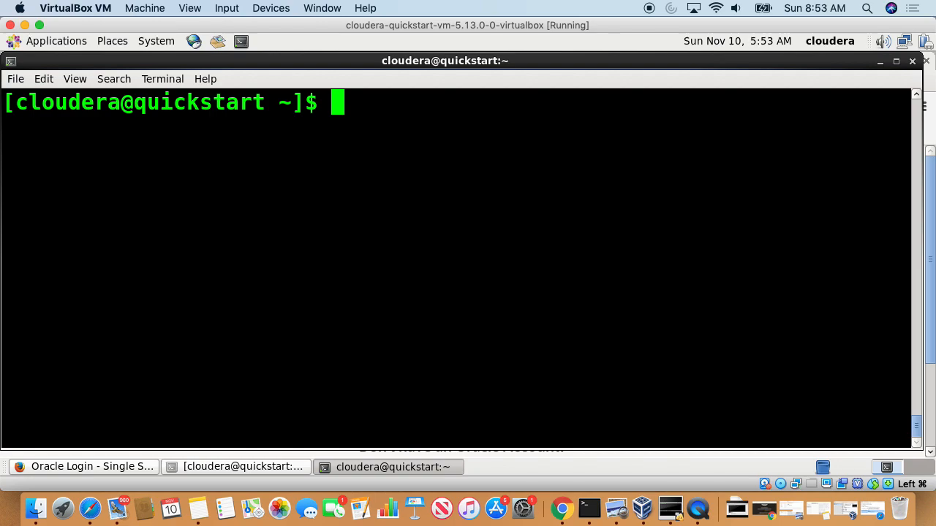
Step: List the home directory to confirm jdk8 is present, then clear the screen
text(ls)
key(Return)
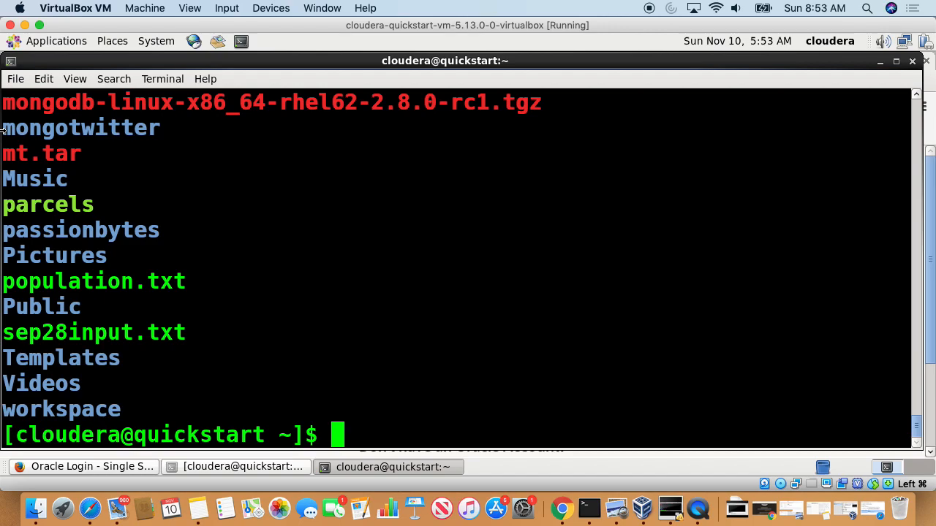
scroll(47, 182, up, 2)
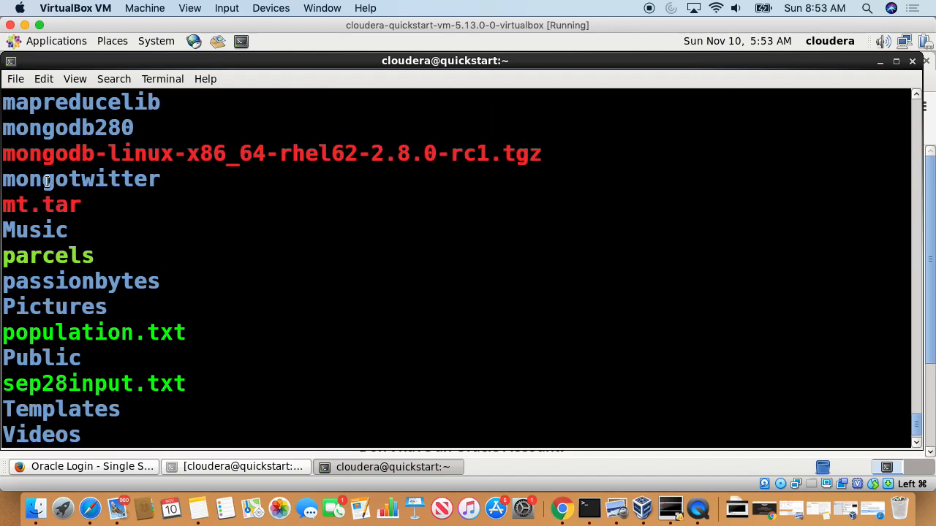
scroll(47, 182, up, 2)
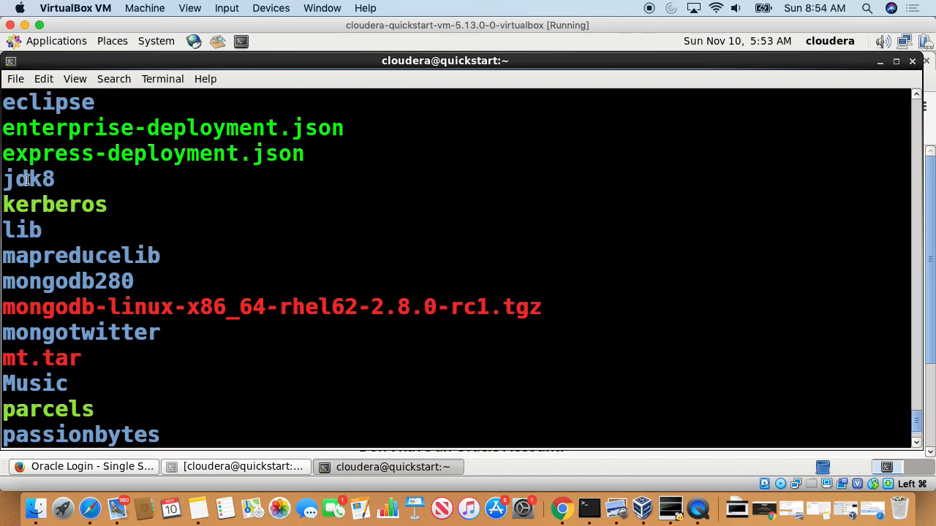
double_click(27, 179)
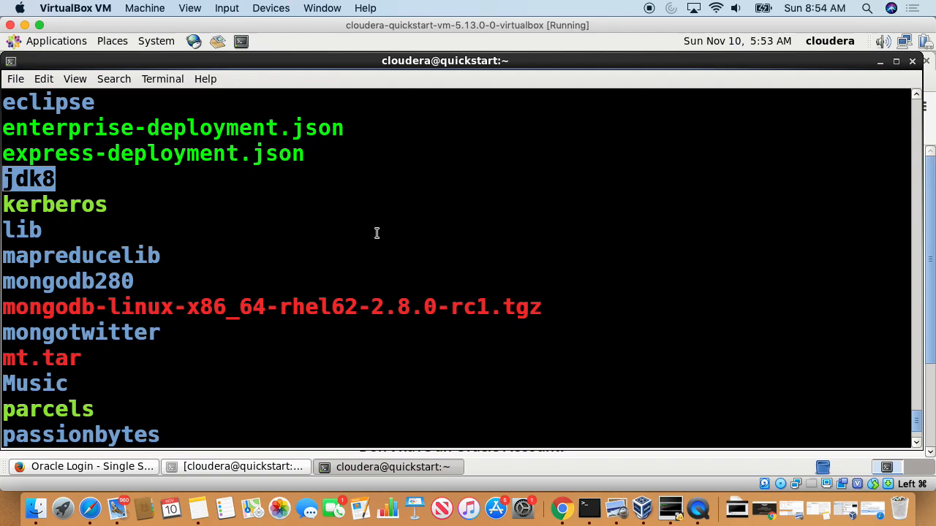
scroll(377, 232, down, 4)
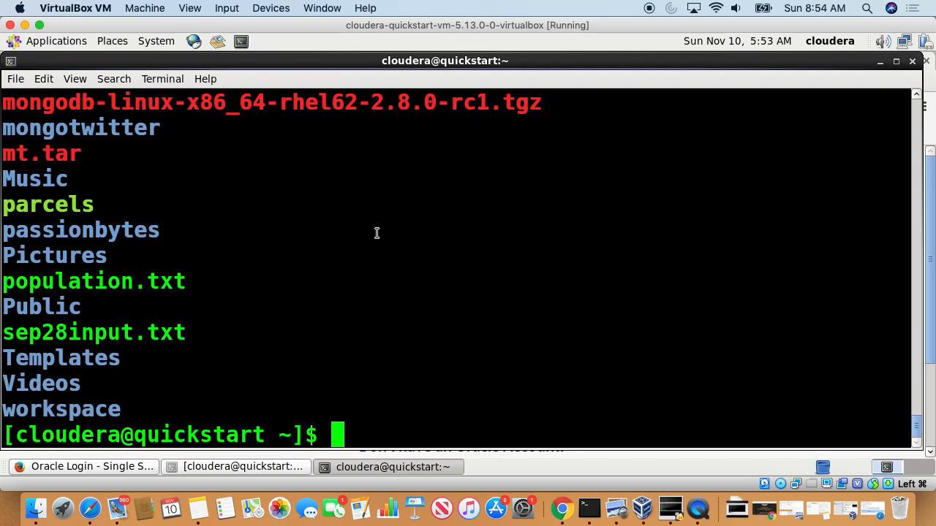
text(clear)
key(Return)
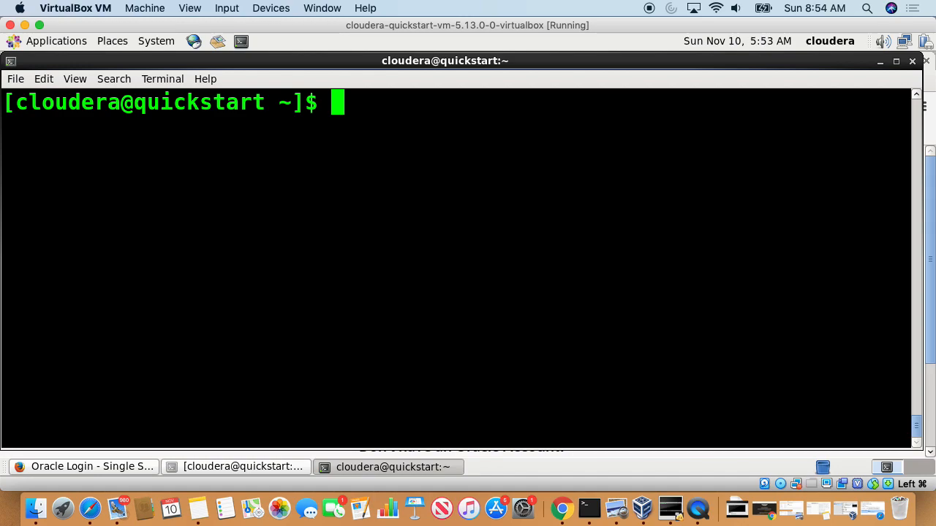
Step: Run export JAVA_HOME=/home/cloudera/jdk8, with no trailing slash after jdk8
text(export)
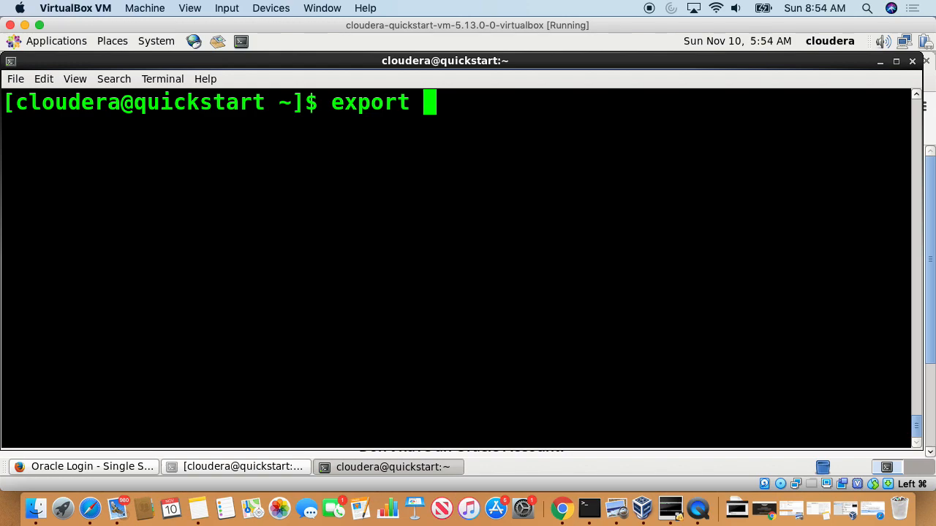
text(JAVA_H)
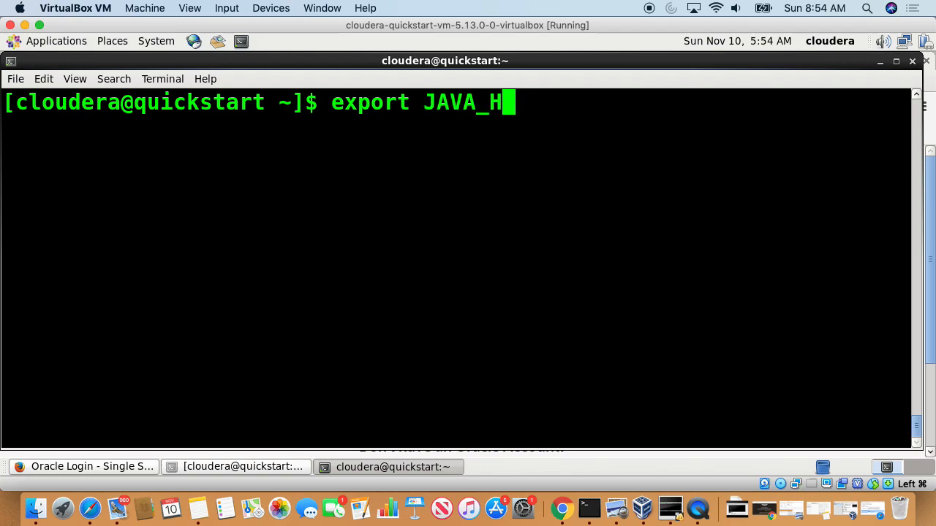
text(OME)
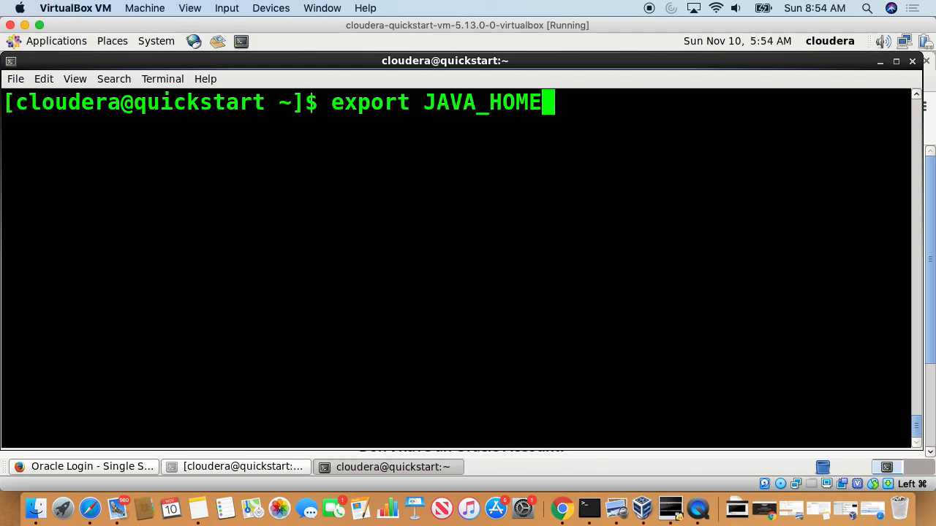
text(=/home/cloude)
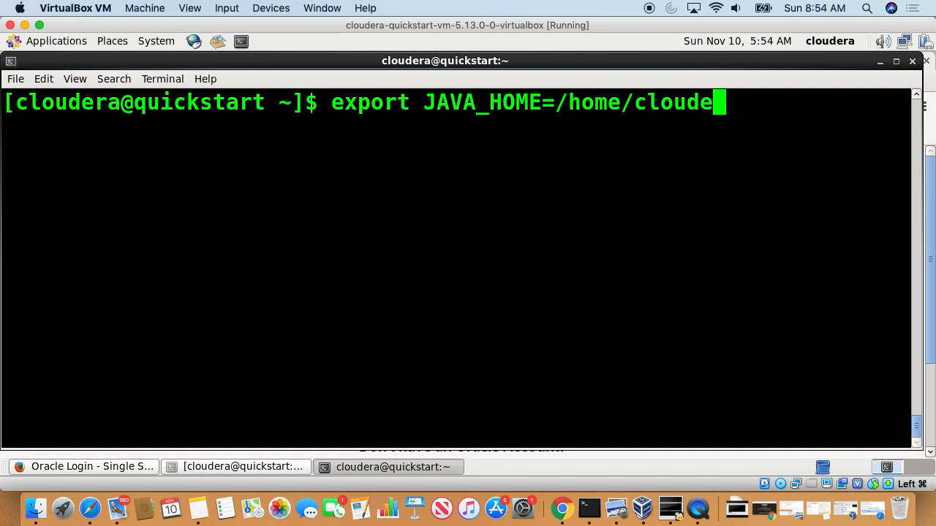
text(ra/jdk8/)
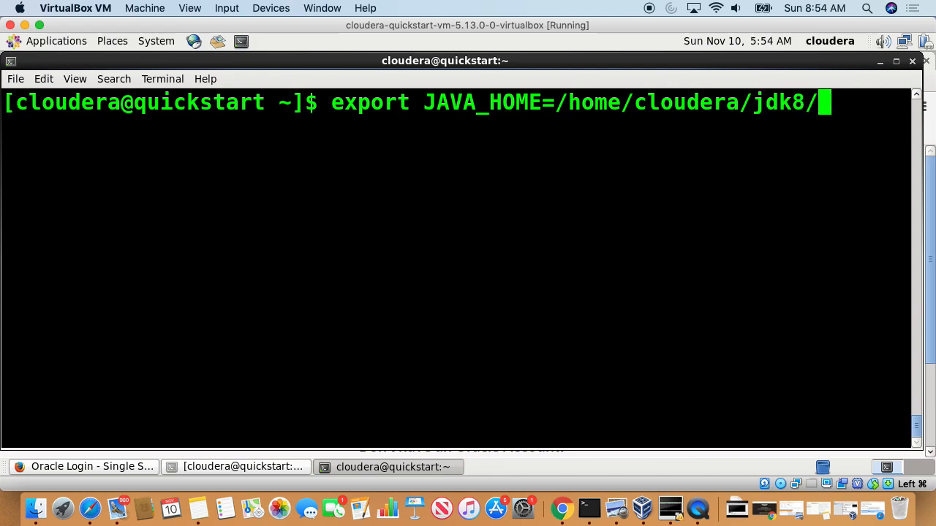
key(BackSpace)
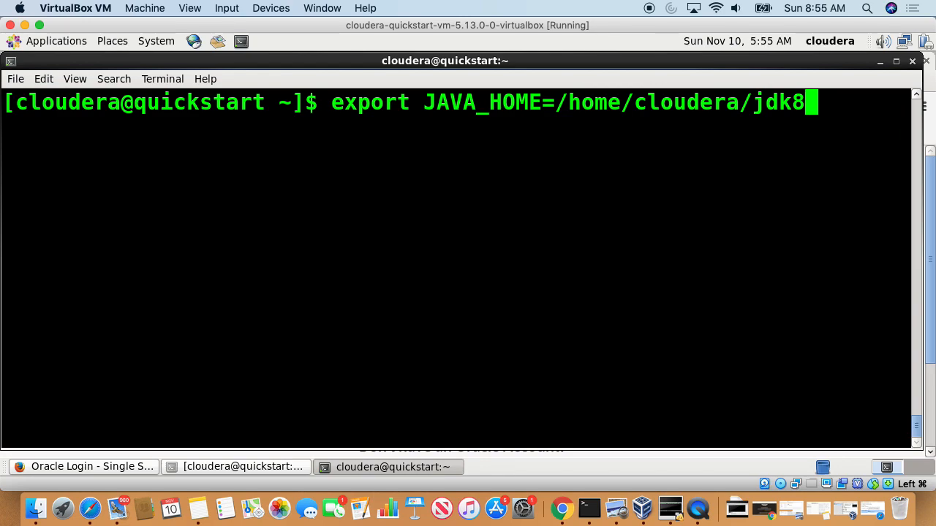
key(Return)
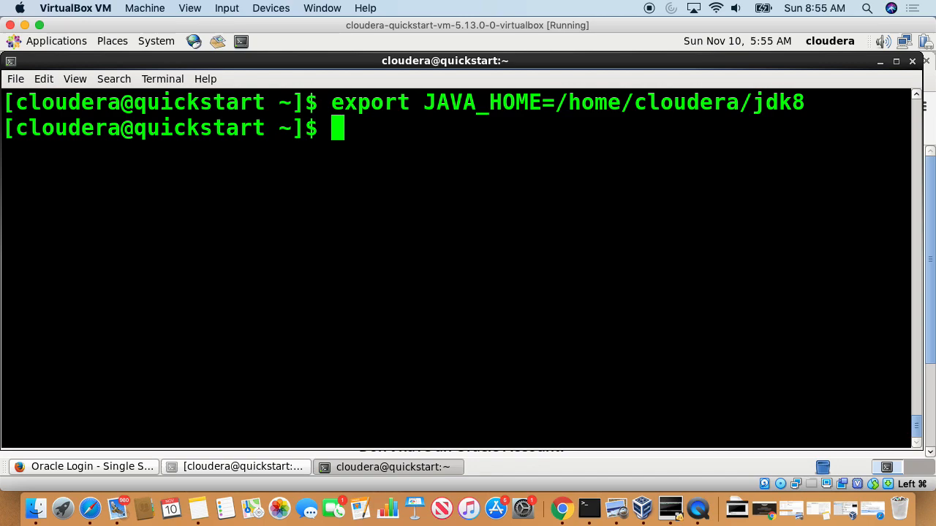
Step: Prepend $JAVA_HOME/bin to PATH and confirm java -version now reports 1.8.0_231
text(exporty )
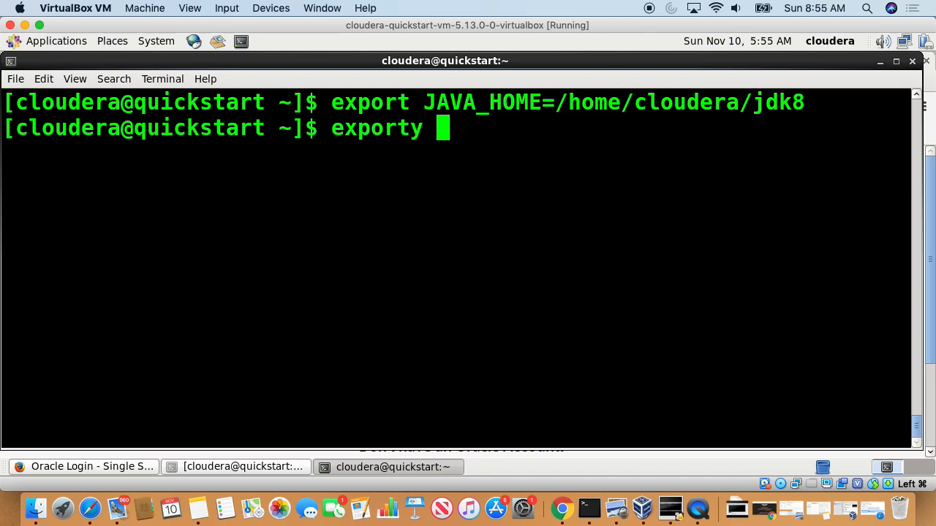
text(PATH)
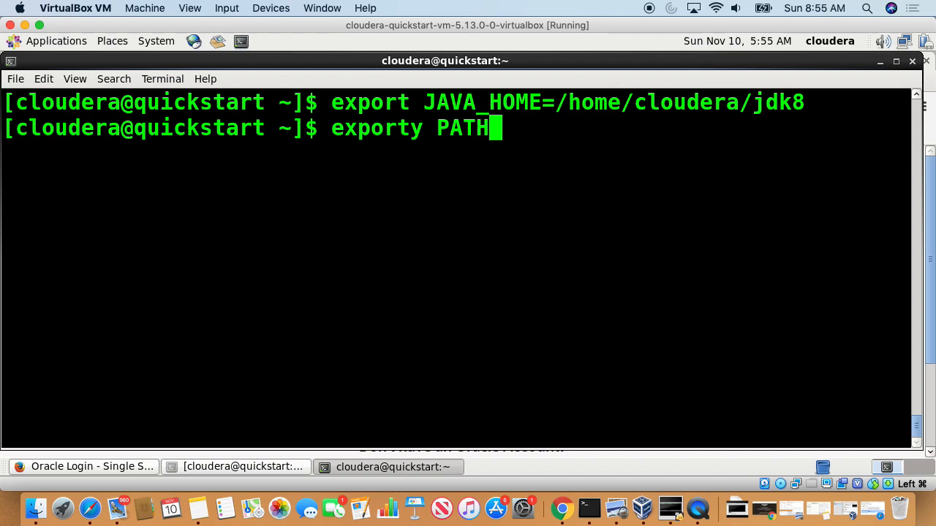
key(Left)
key(Left)
key(Left)
key(Left)
key(Left)
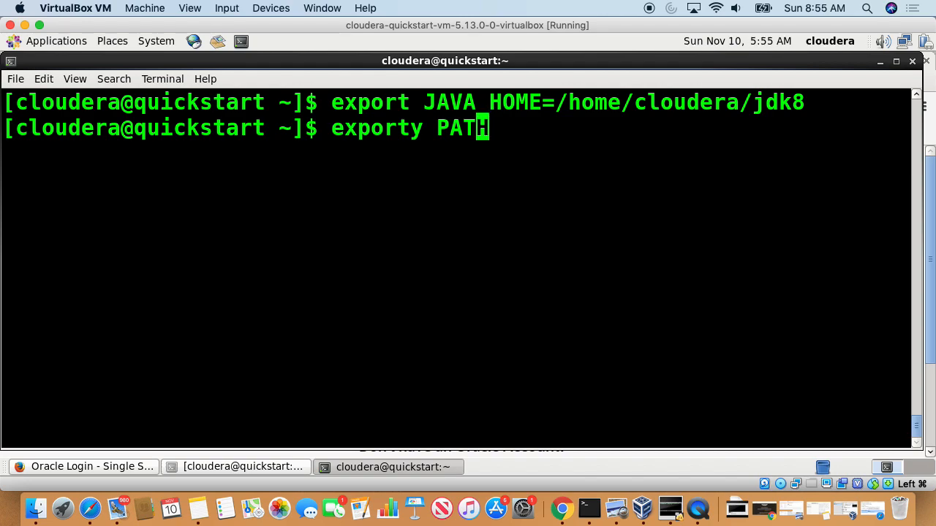
key(BackSpace)
key(Right)
key(Right)
key(Right)
key(Right)
key(Right)
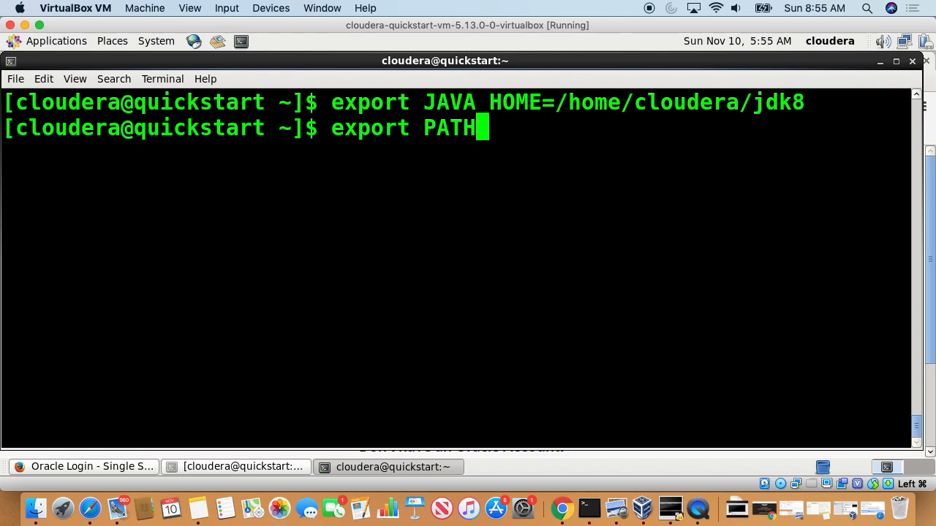
text(=)
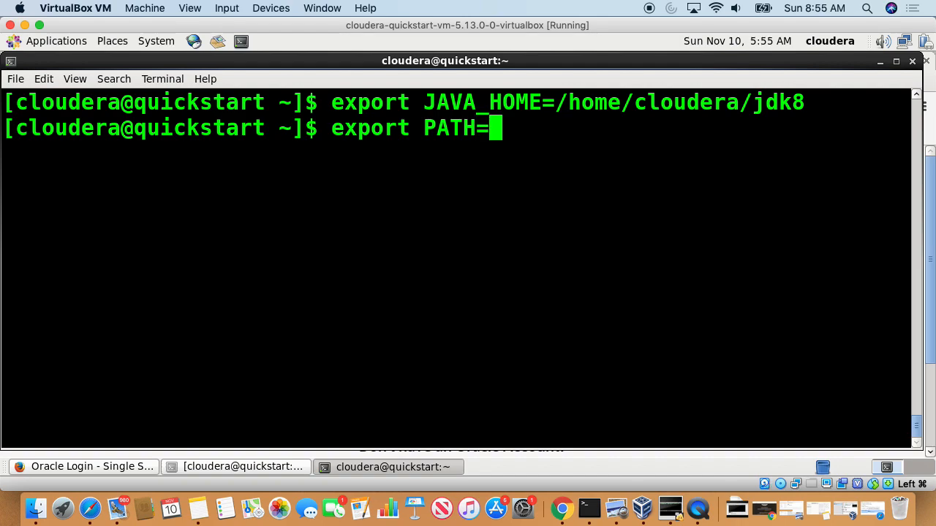
text($JAVA)
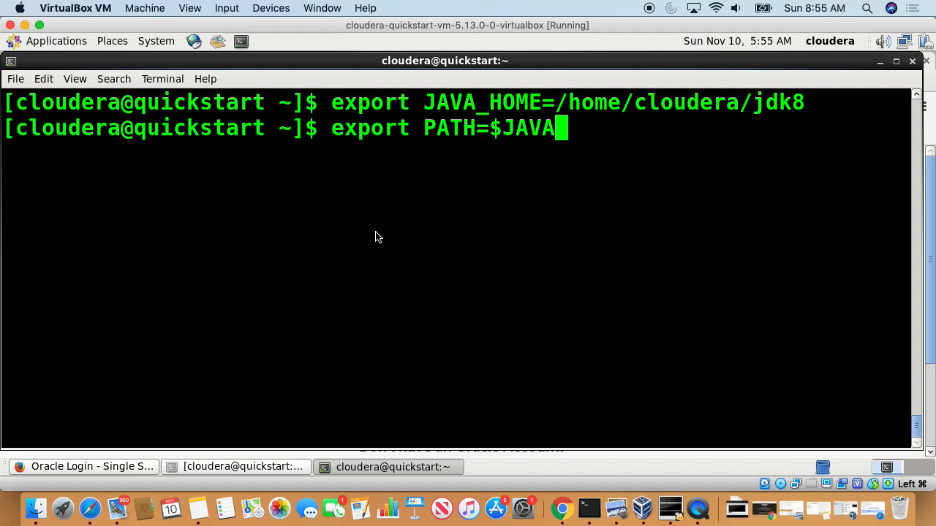
text(_)
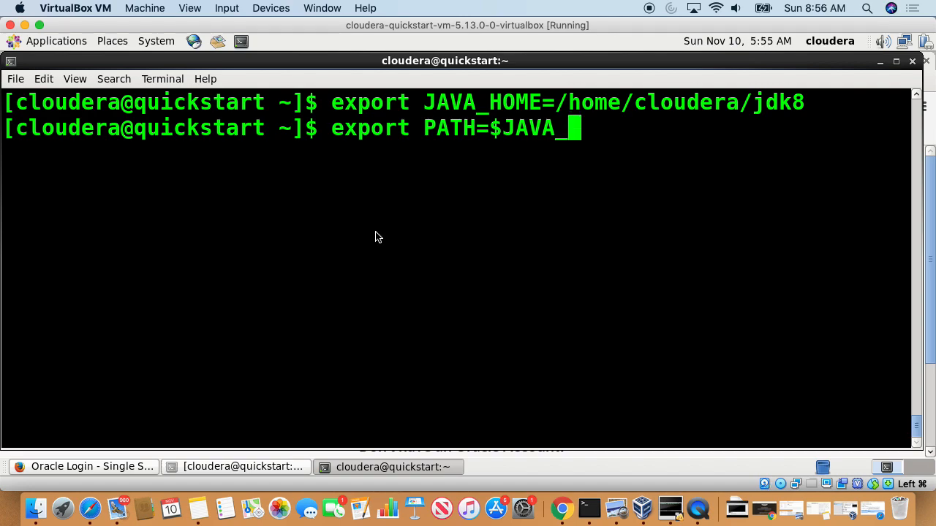
text(HOME/)
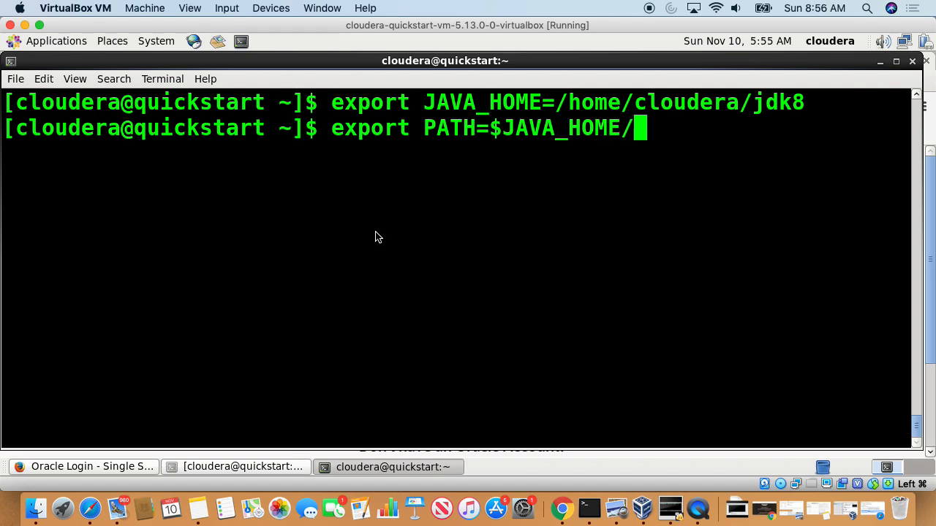
text(bin)
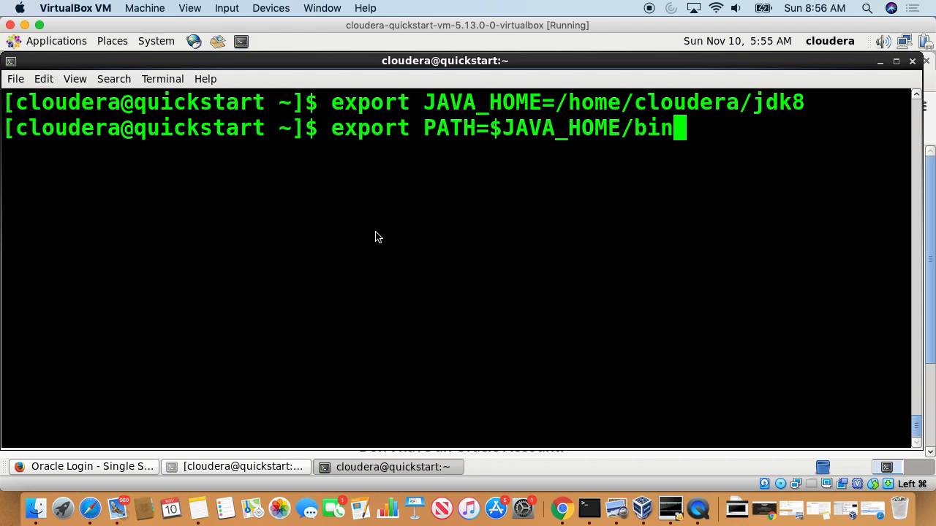
text(:)
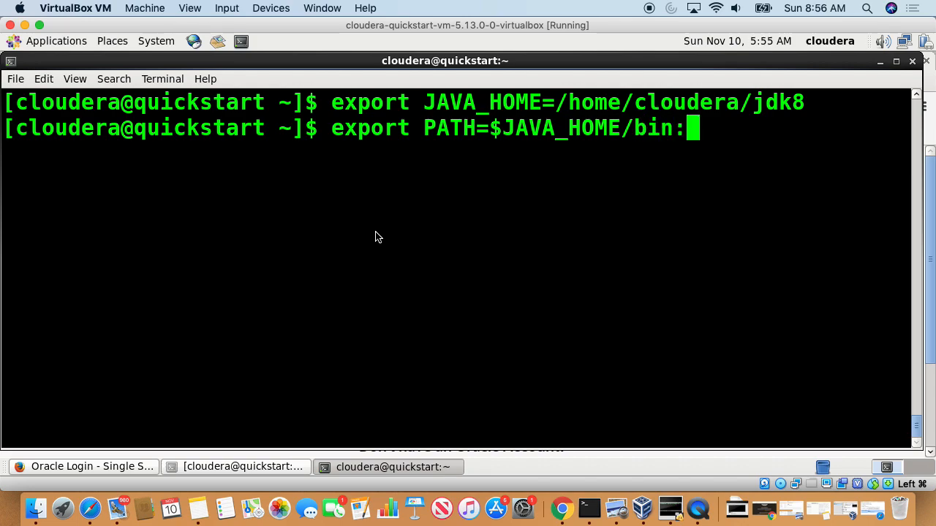
text($PATH)
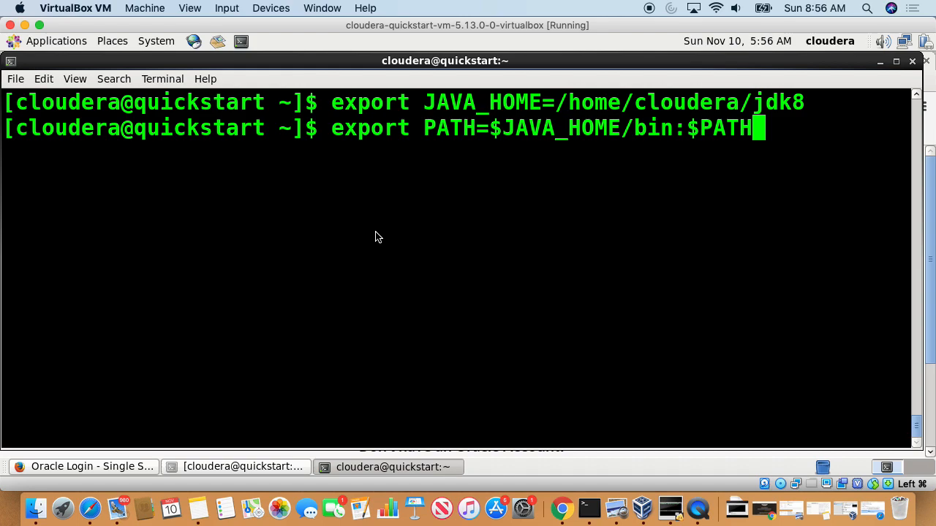
key(Return)
text(java)
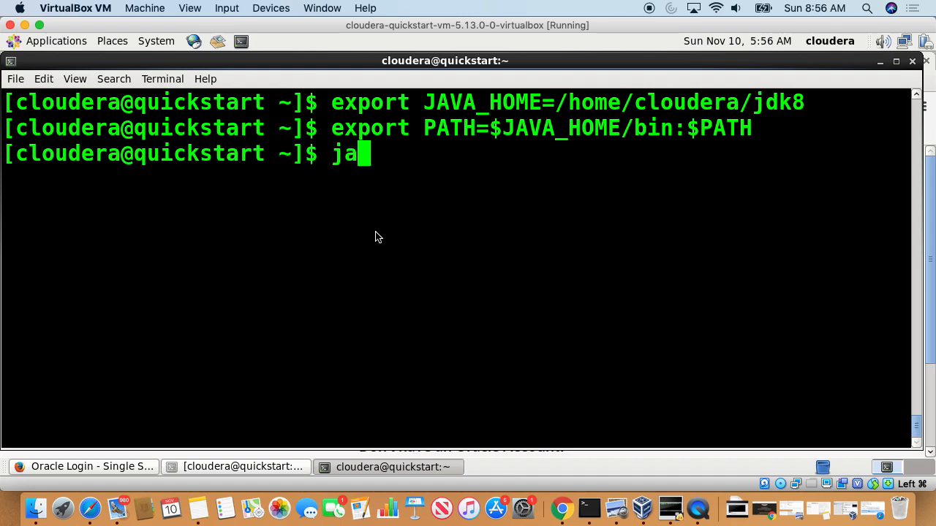
text( -version)
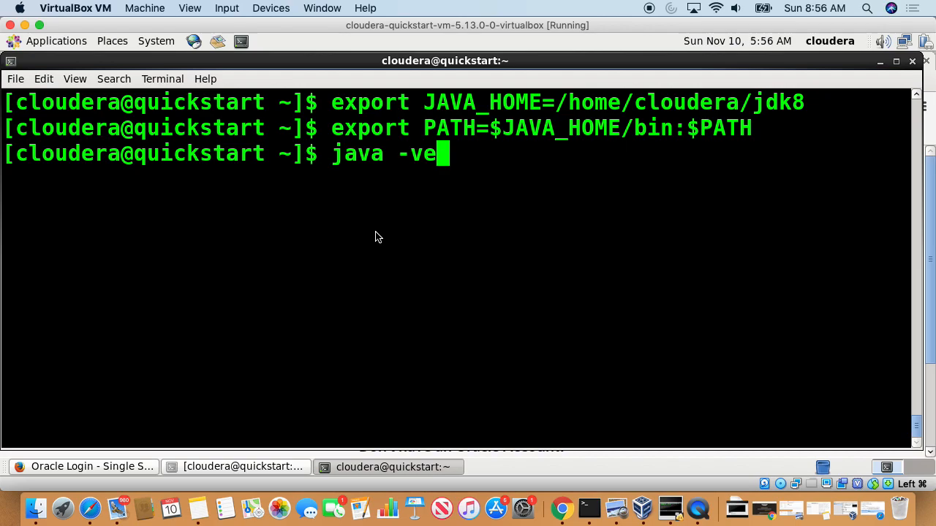
key(Return)
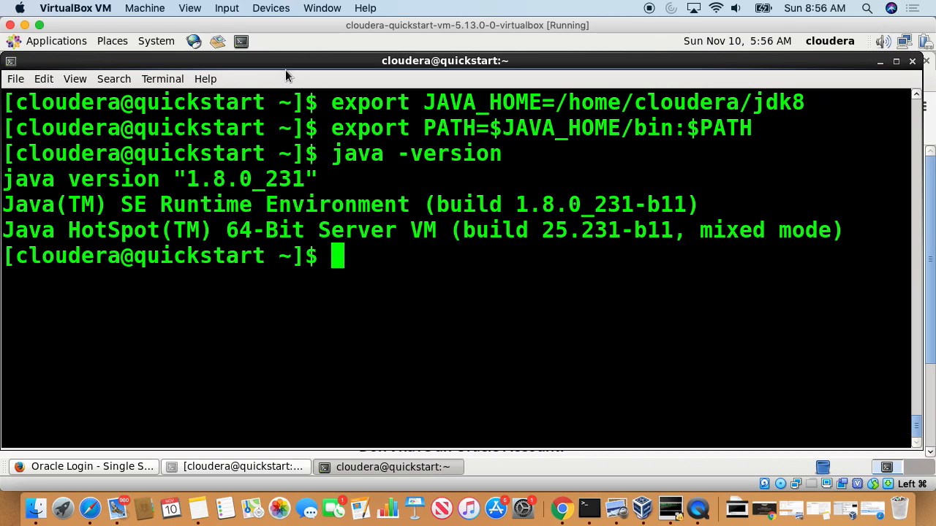
Step: Check java -version in a second terminal window, then close that window
click(249, 42)
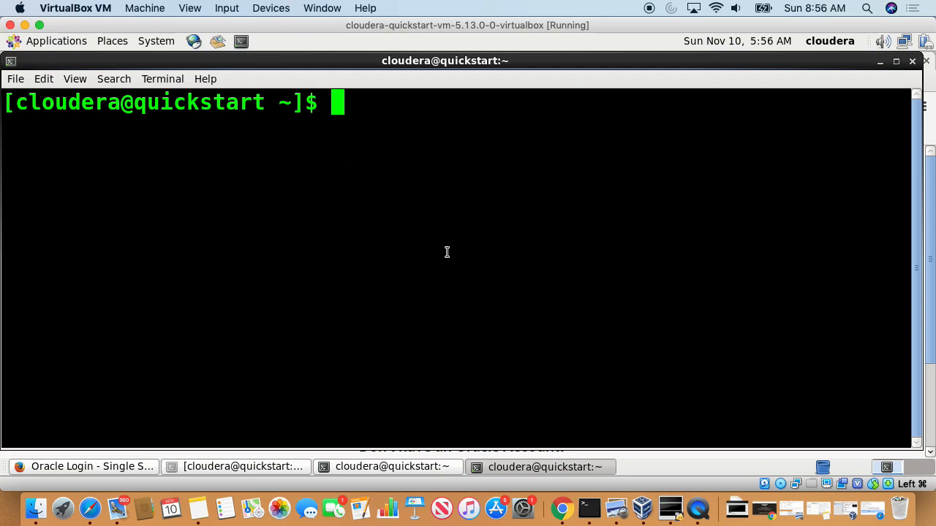
text(java -version)
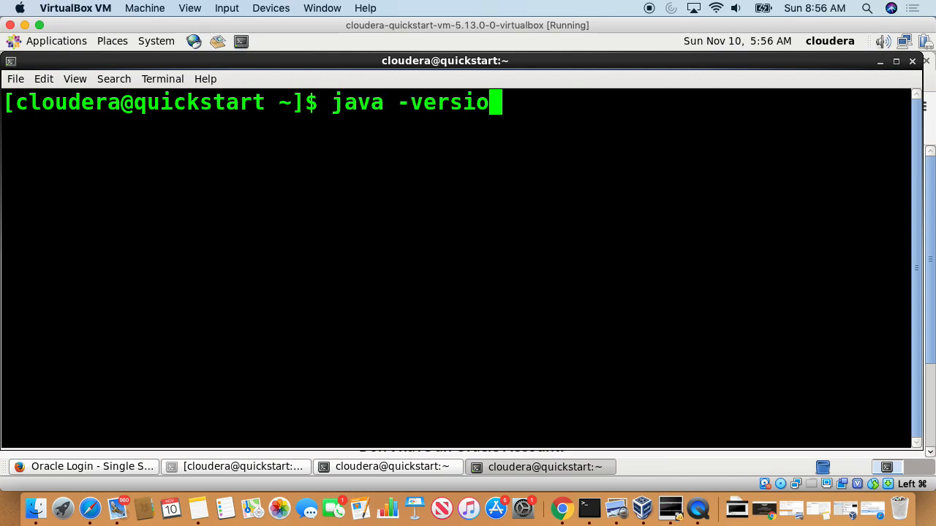
key(Return)
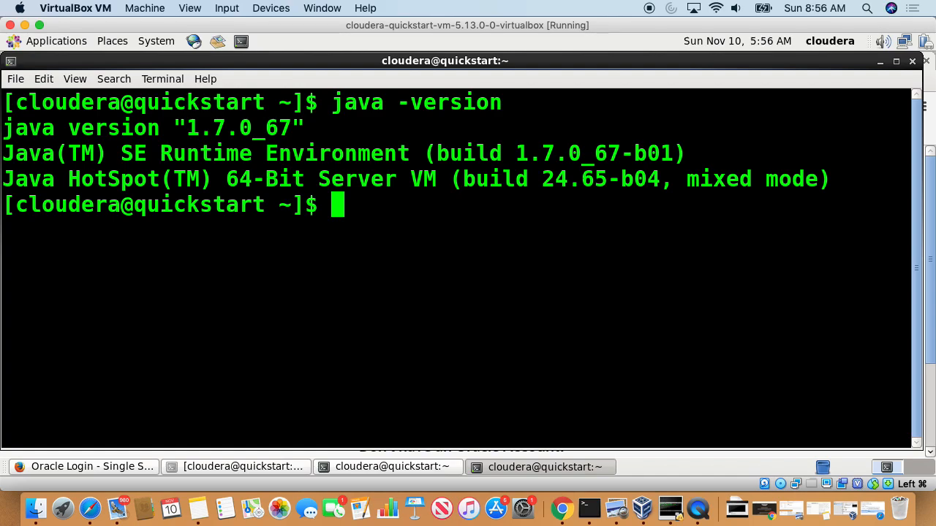
click(912, 61)
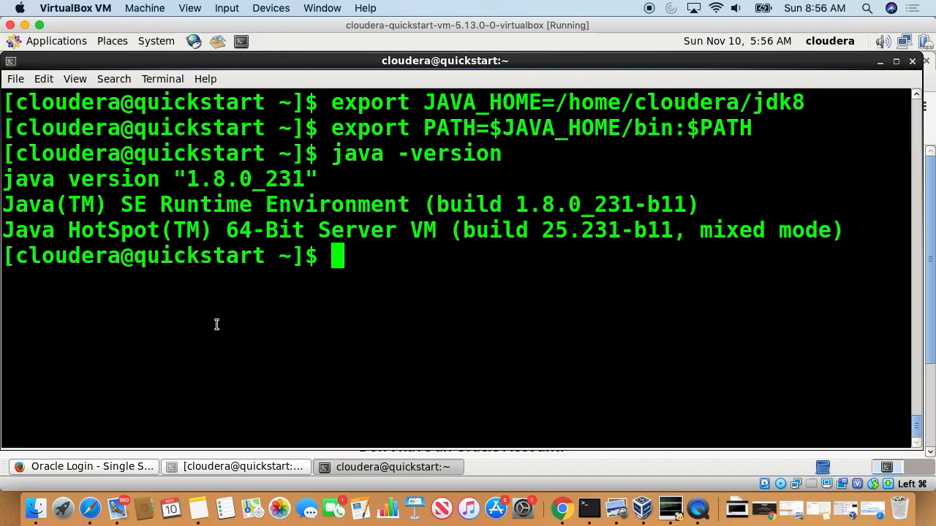
Step: Clear the screen, change into mongotwitter/code and list its contents
text(clear)
key(Return)
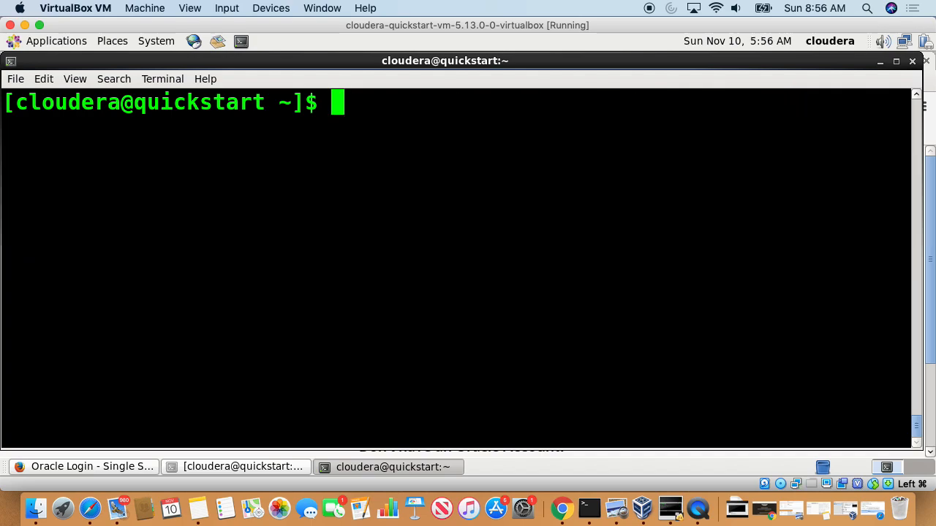
text(cd mongo)
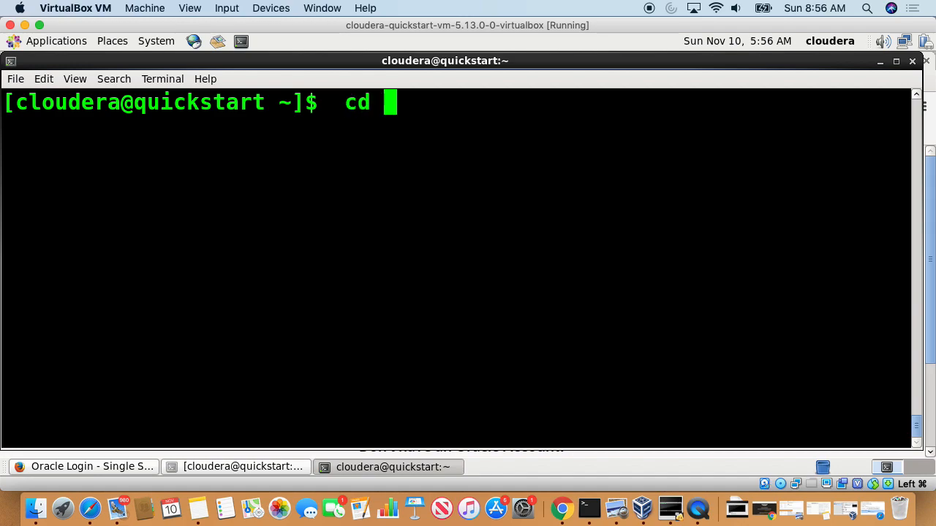
key(Tab)
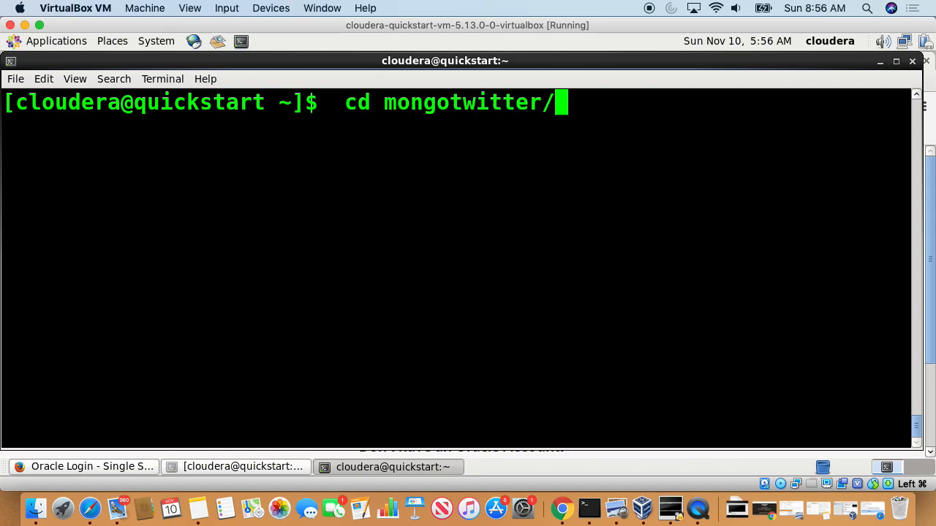
key(Return)
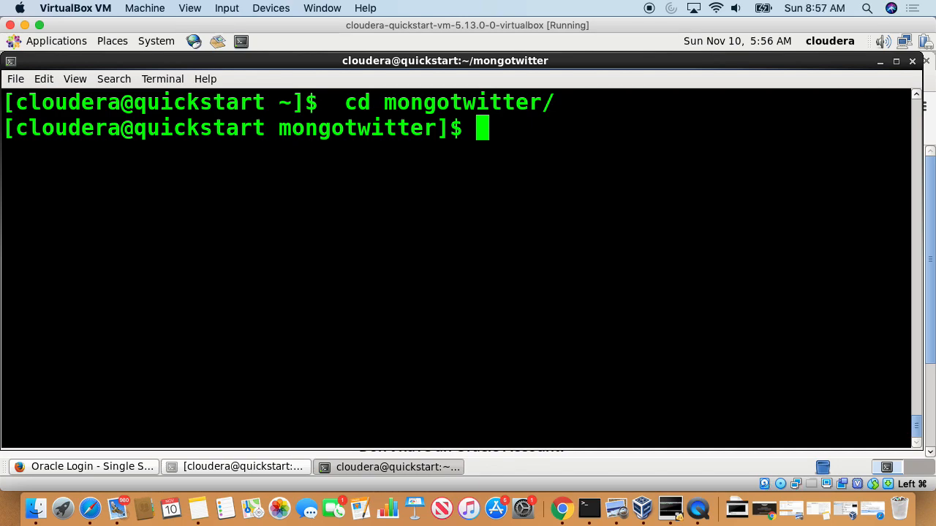
text(cd code)
key(Return)
text(ls)
key(Return)
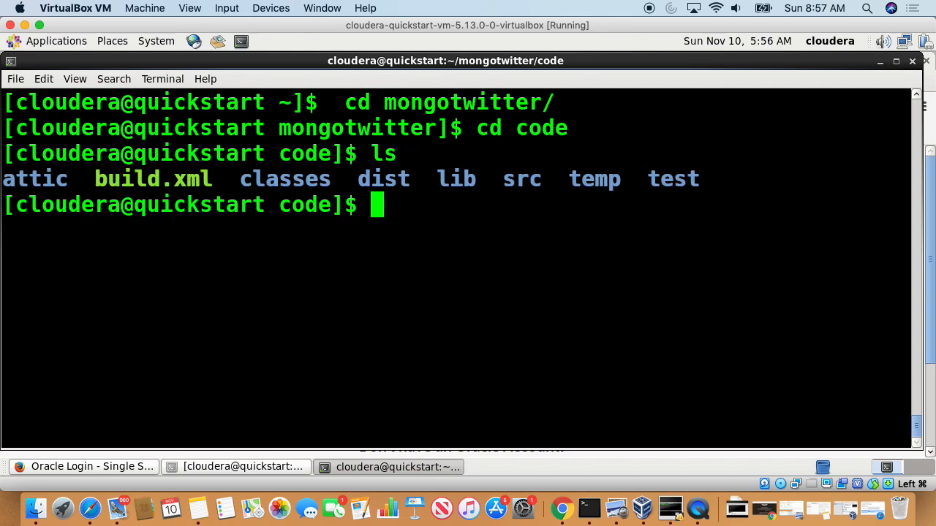
Step: Delete the classes, temp, test and attic folders with rm -rf and list what remains
text(rm -rf c)
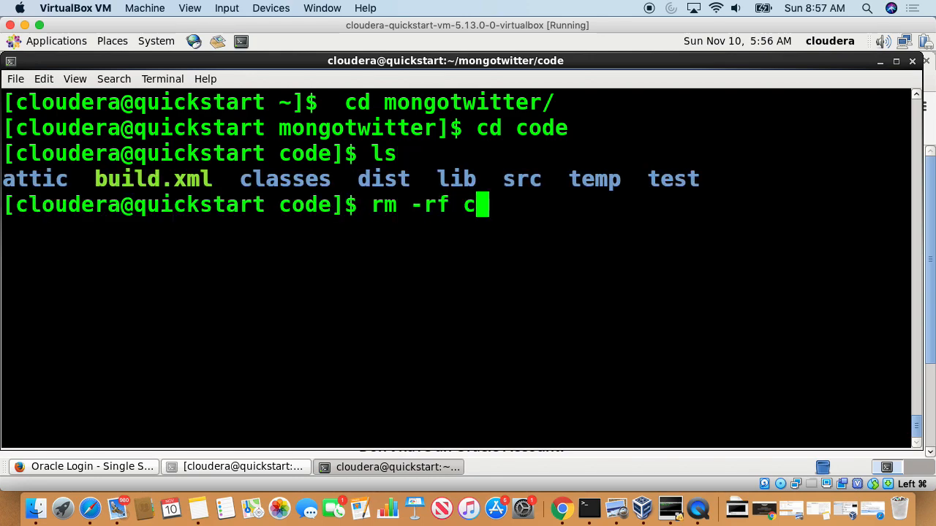
text(lasses/ disat te)
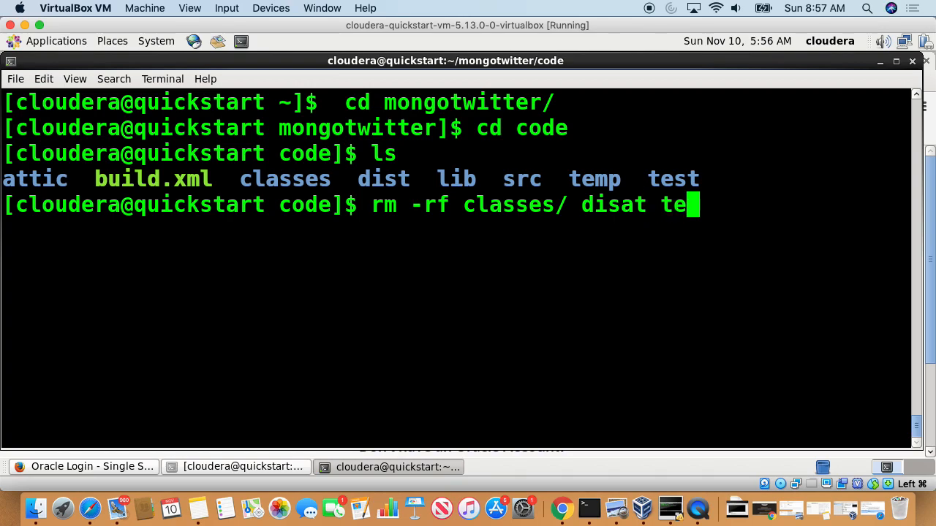
text(* )
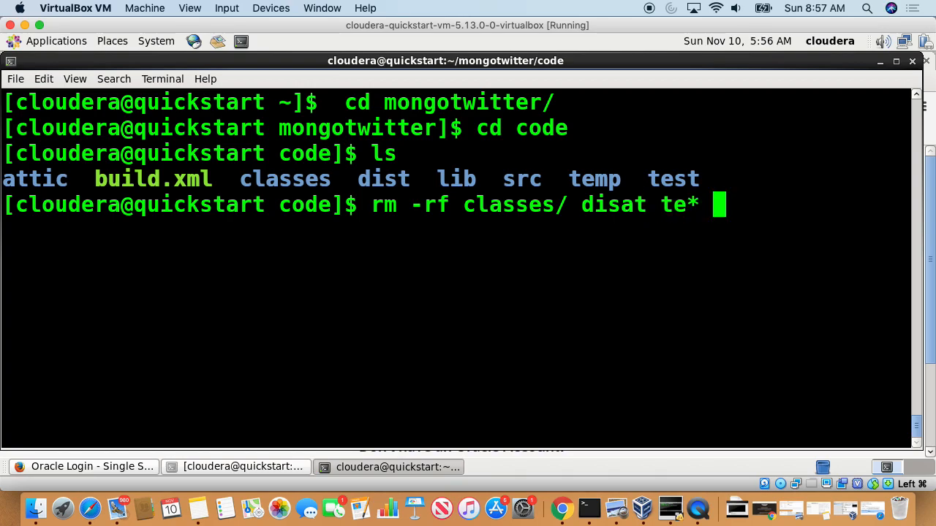
text(attic/)
key(Return)
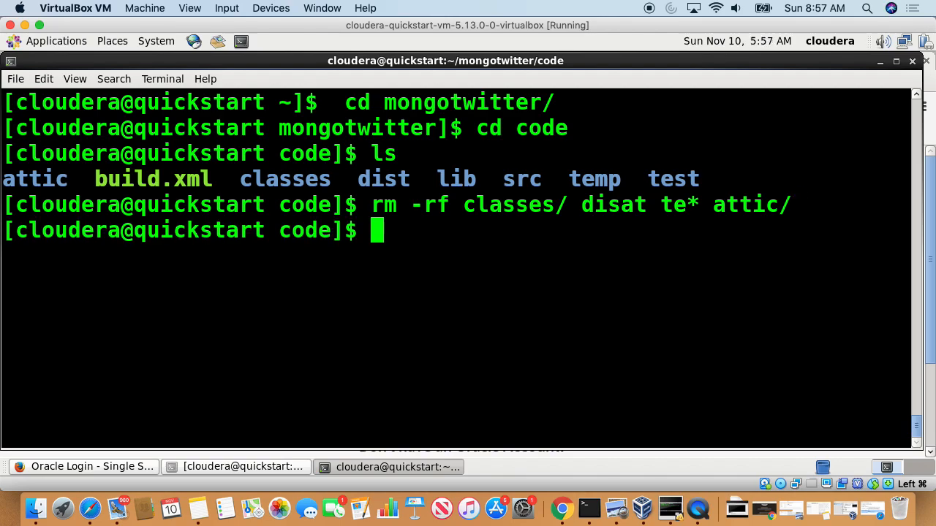
text(clear)
key(Return)
text(ls)
key(Return)
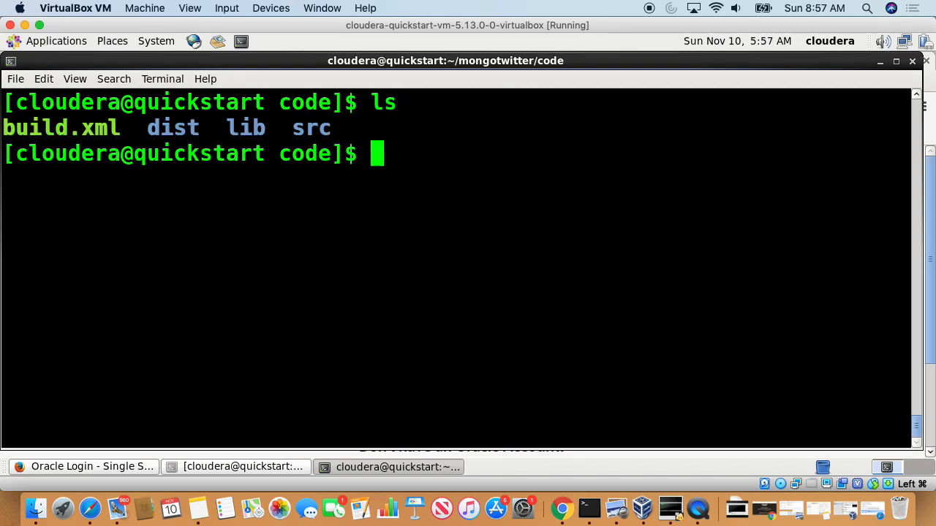
Step: Remove the leftover dist folder and clear the screen
text(rm -rf dist)
key(Return)
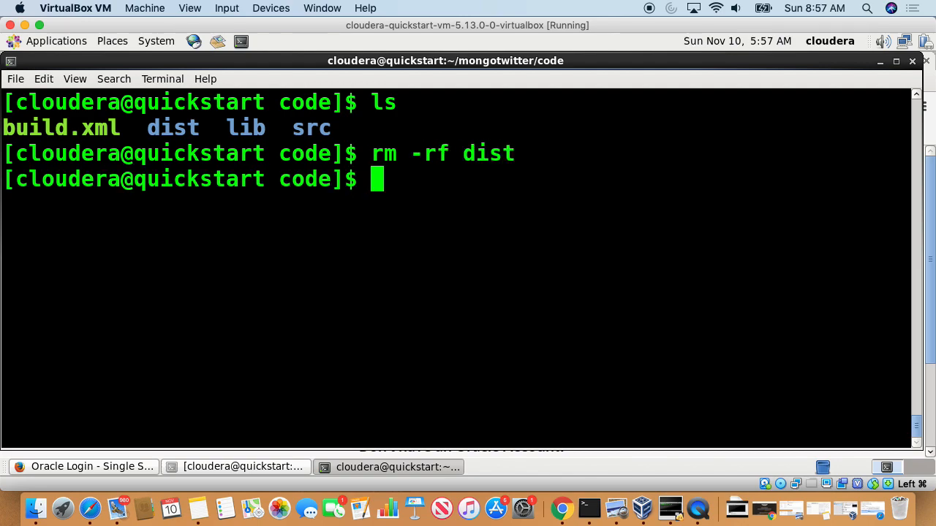
text(clkea)
key(BackSpace)
key(BackSpace)
key(BackSpace)
text(ear)
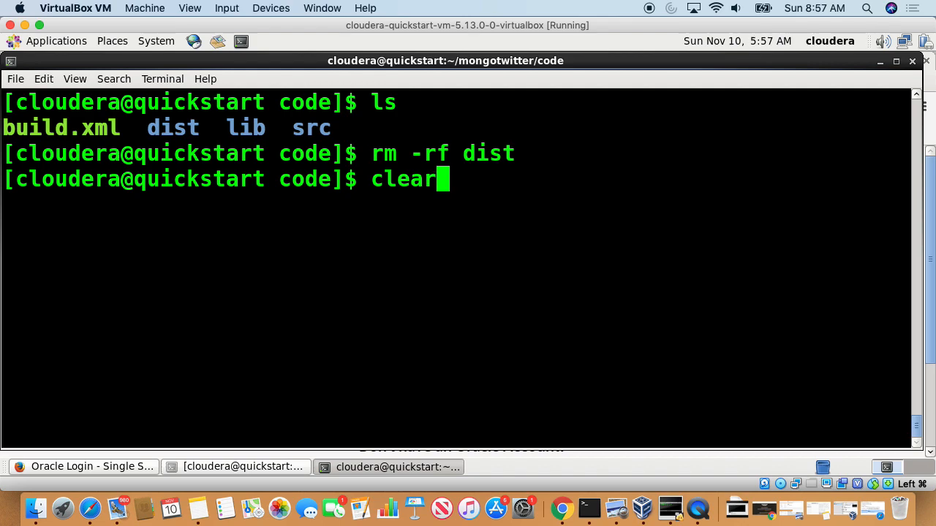
key(Return)
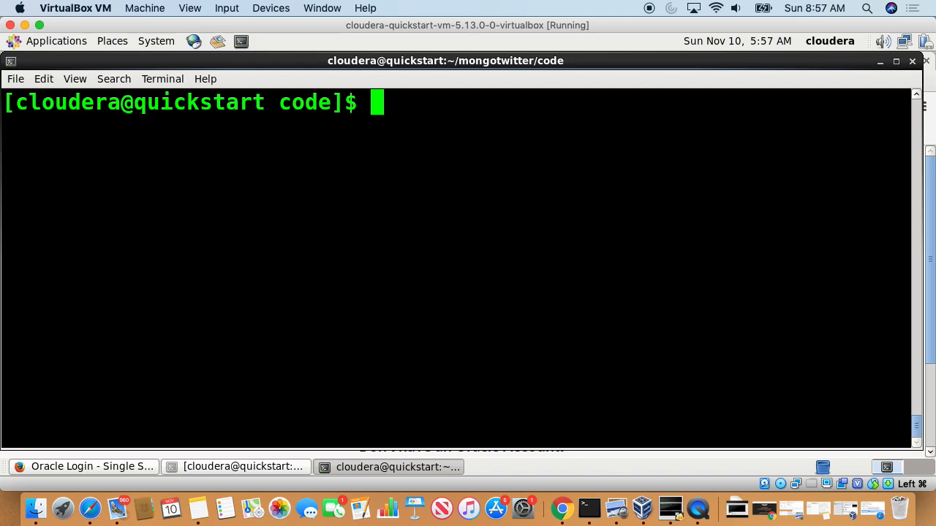
Step: Build mytwitter.jar with ant, then run ant twitter to fetch 199 tweets
text(ant)
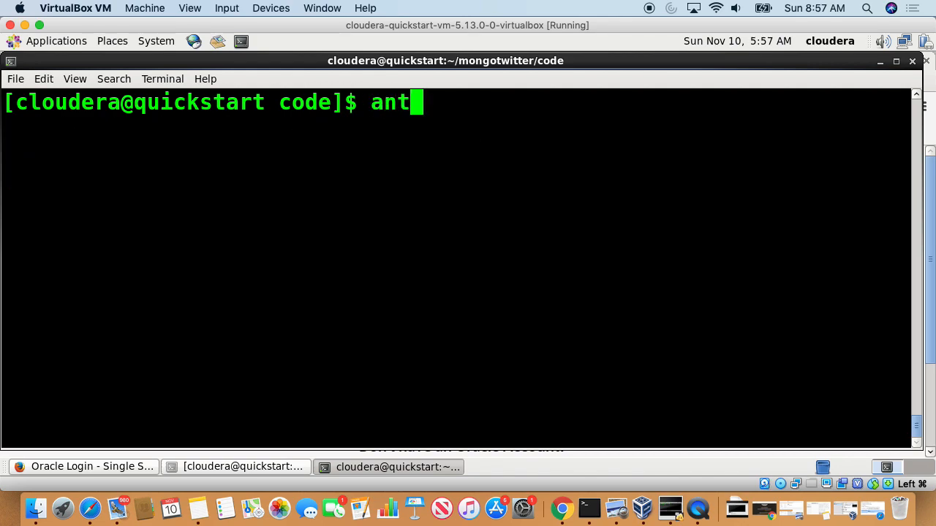
key(Return)
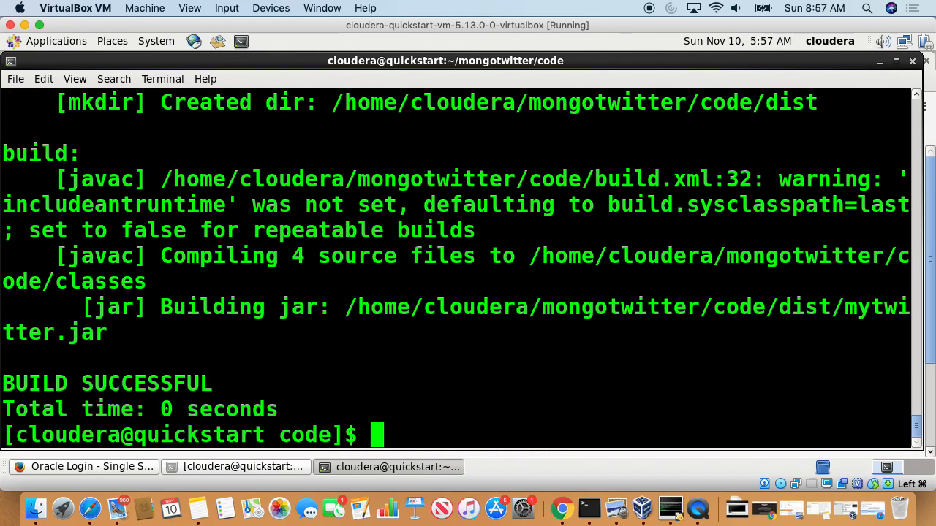
text(clear)
key(Return)
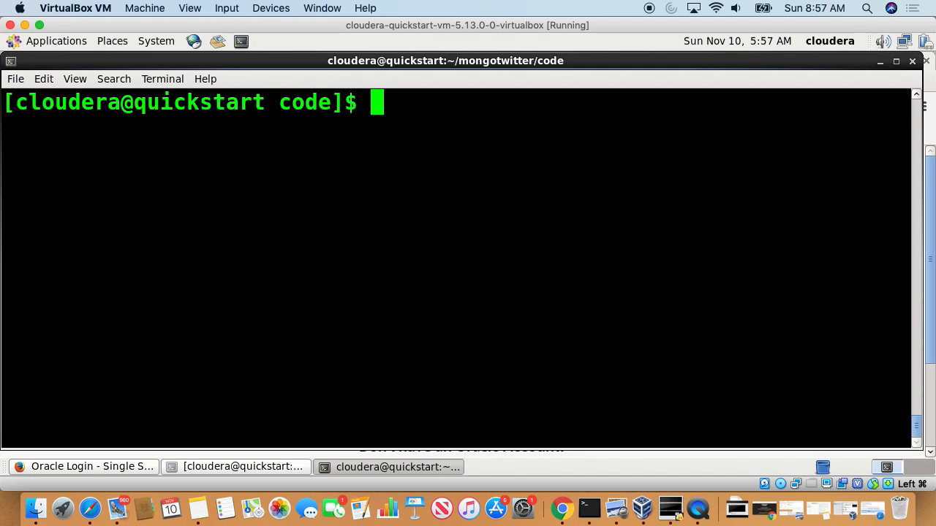
text(ant )
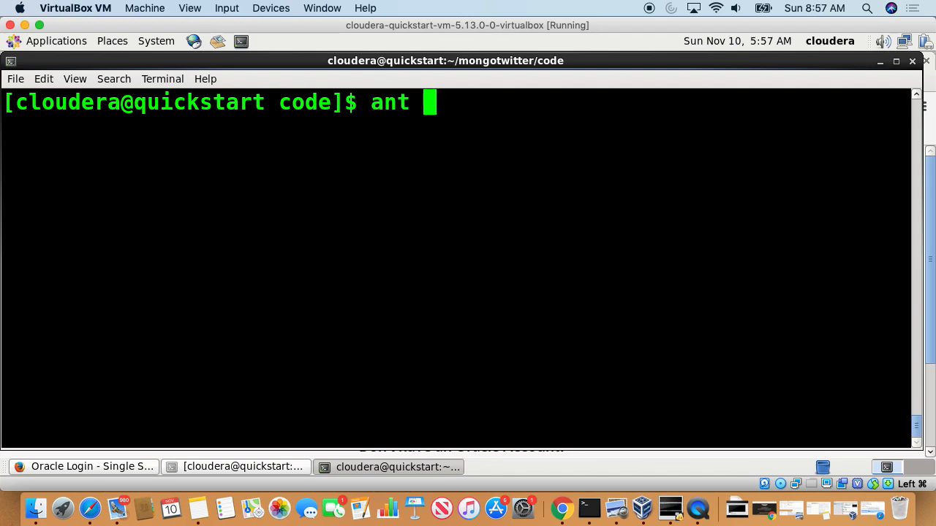
text(twitter)
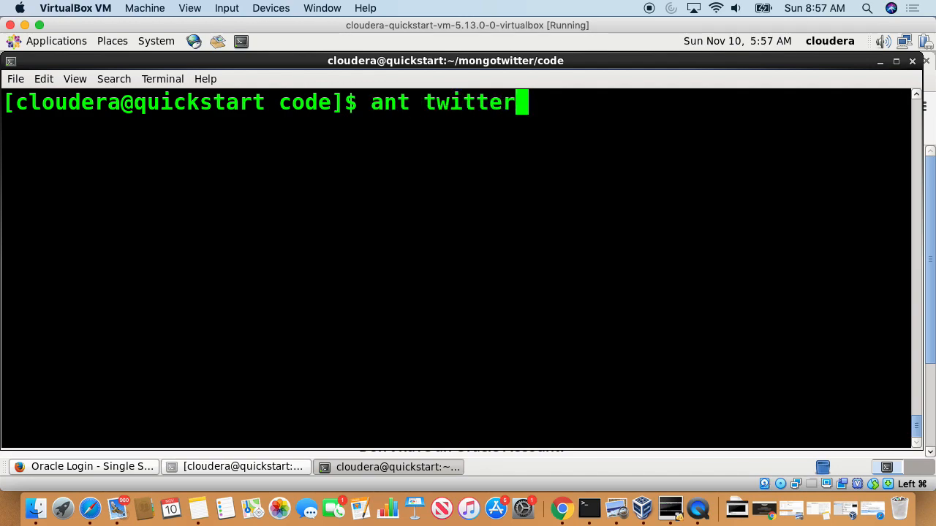
key(Return)
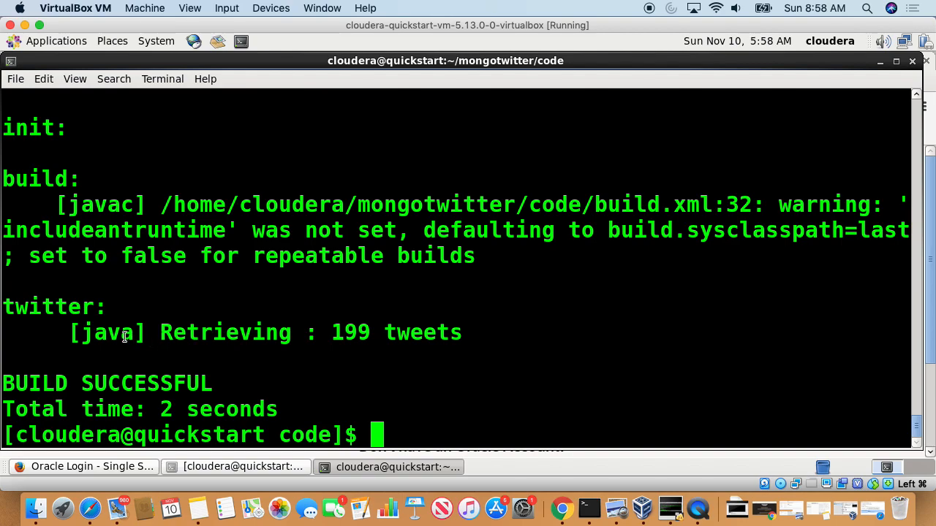
Step: Switch to Firefox and search Google for BIRT from the address bar
click(102, 468)
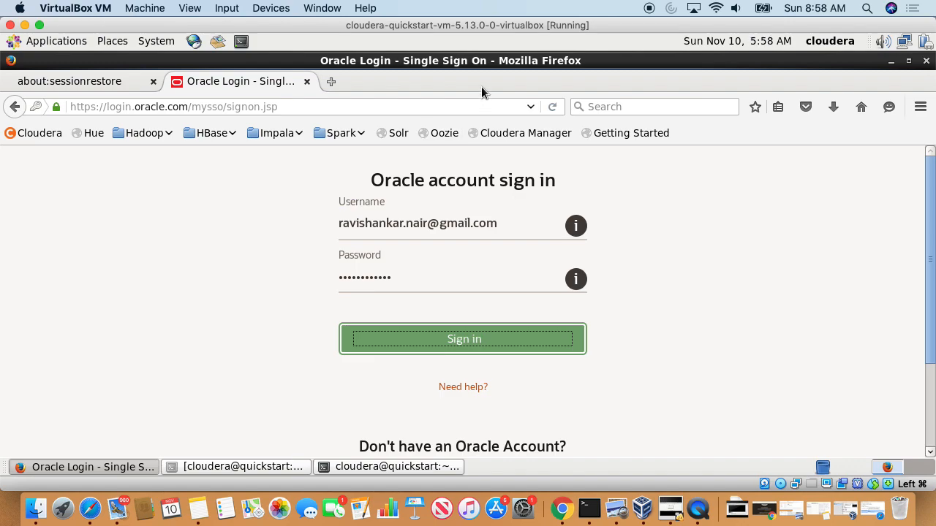
click(439, 109)
drag(422, 107, 2, 97)
text(BIRT)
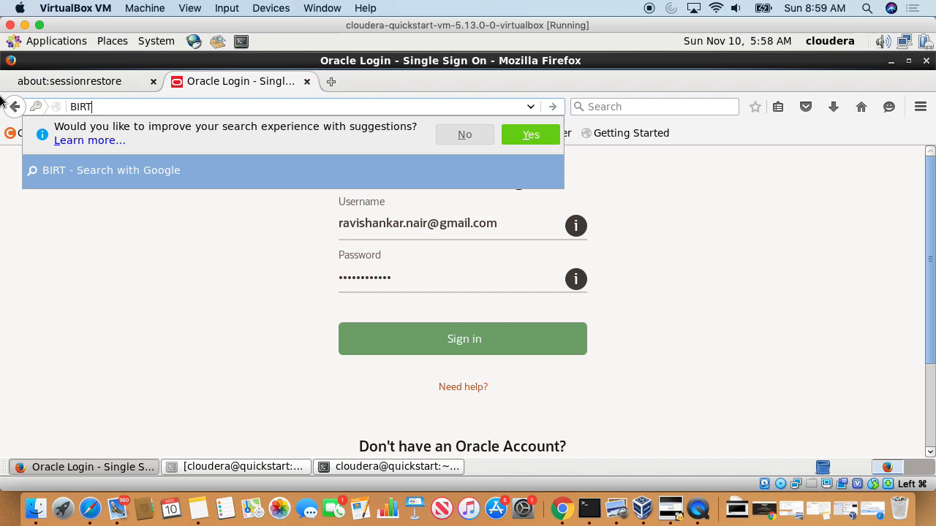
key(Return)
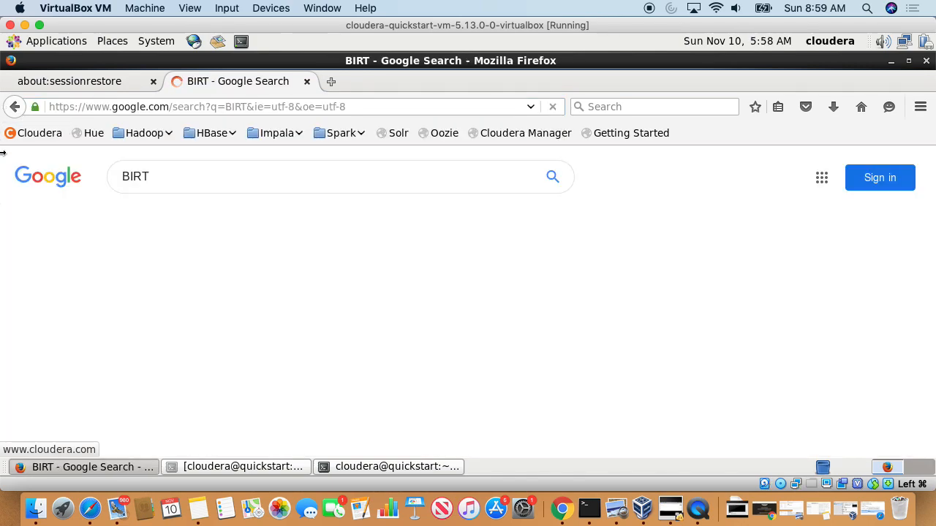
scroll(246, 296, down, 1)
click(237, 261)
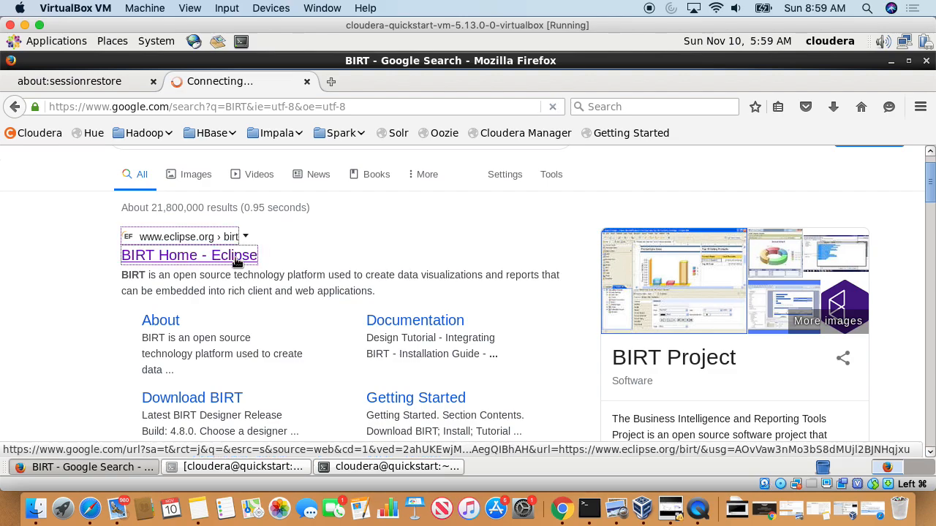
scroll(365, 283, down, 5)
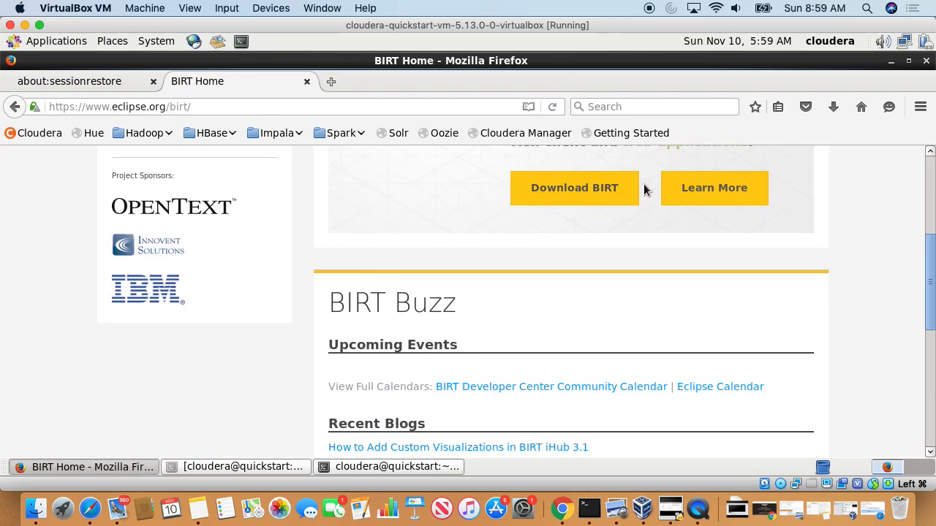
click(600, 190)
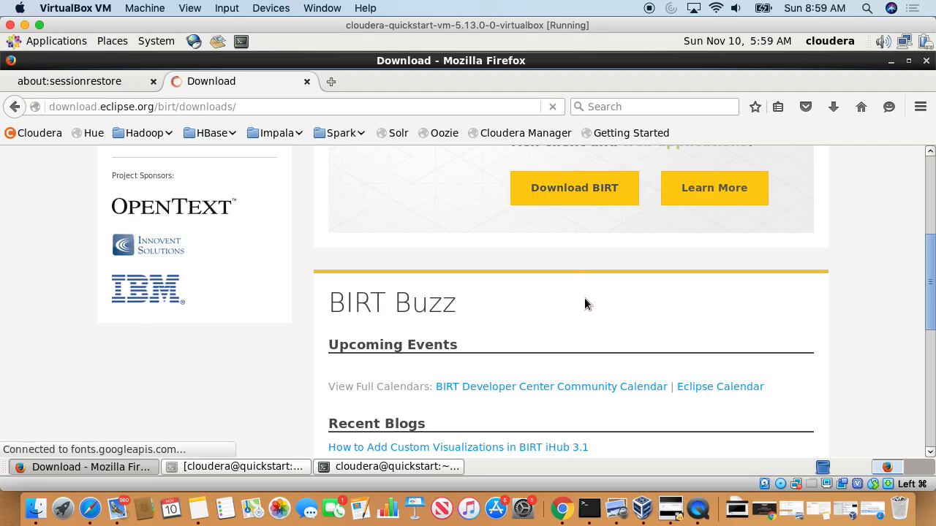
scroll(584, 298, down, 4)
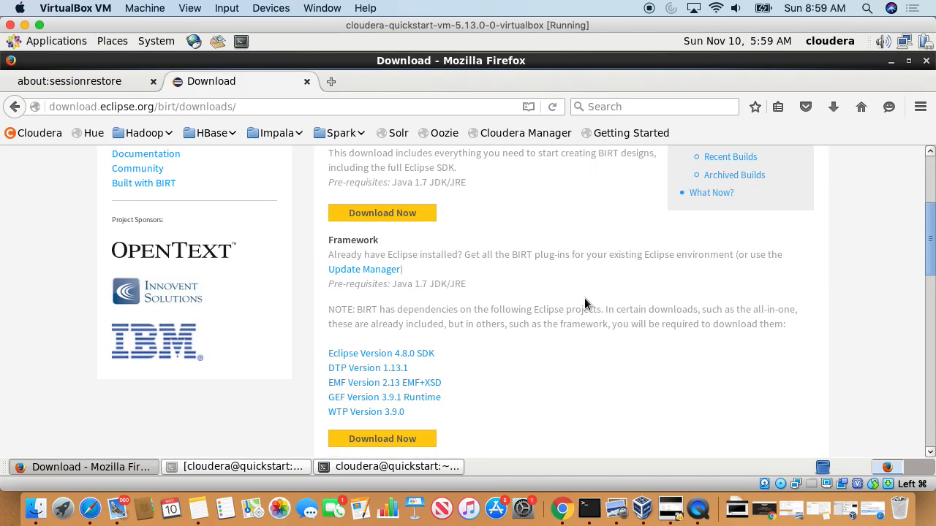
scroll(584, 297, down, 1)
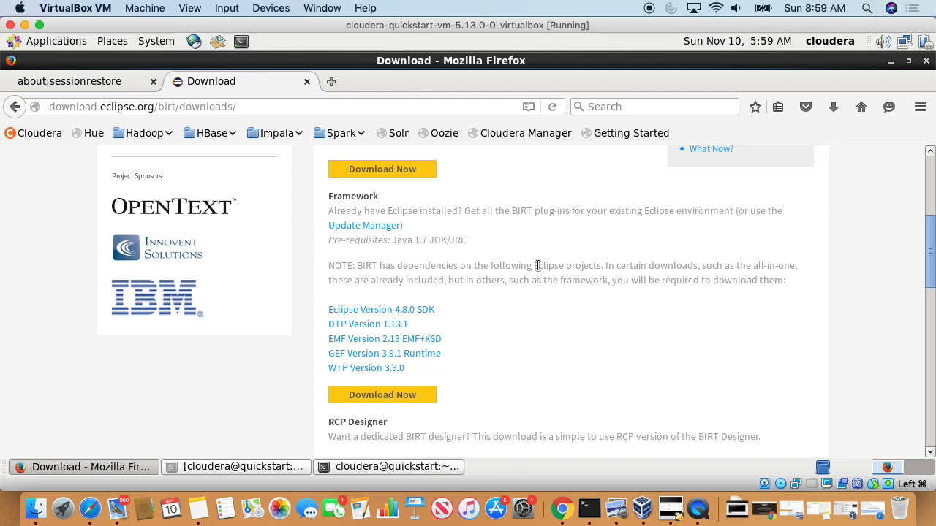
scroll(537, 267, up, 2)
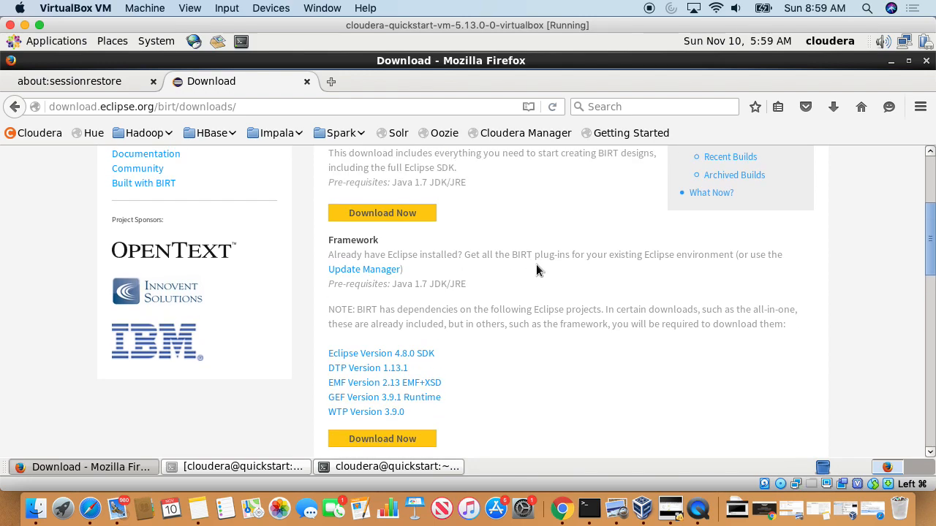
scroll(536, 270, up, 1)
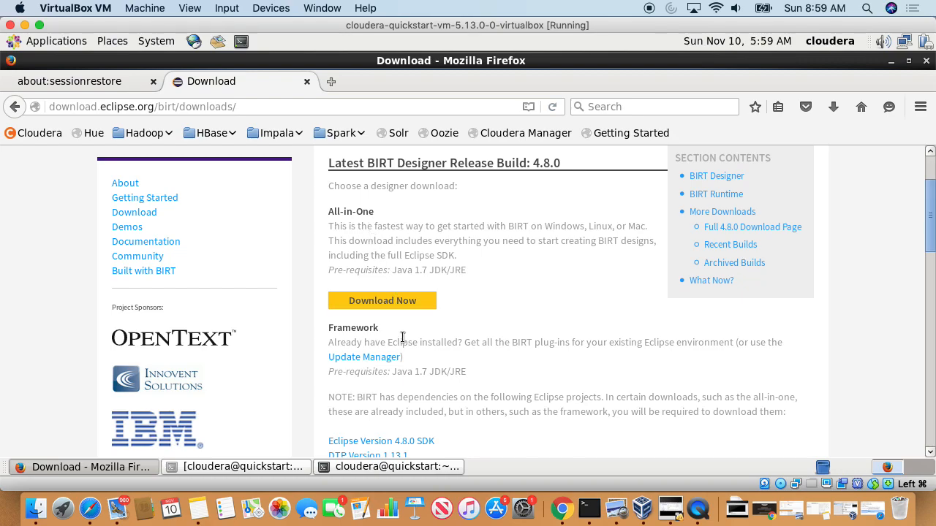
scroll(402, 338, down, 3)
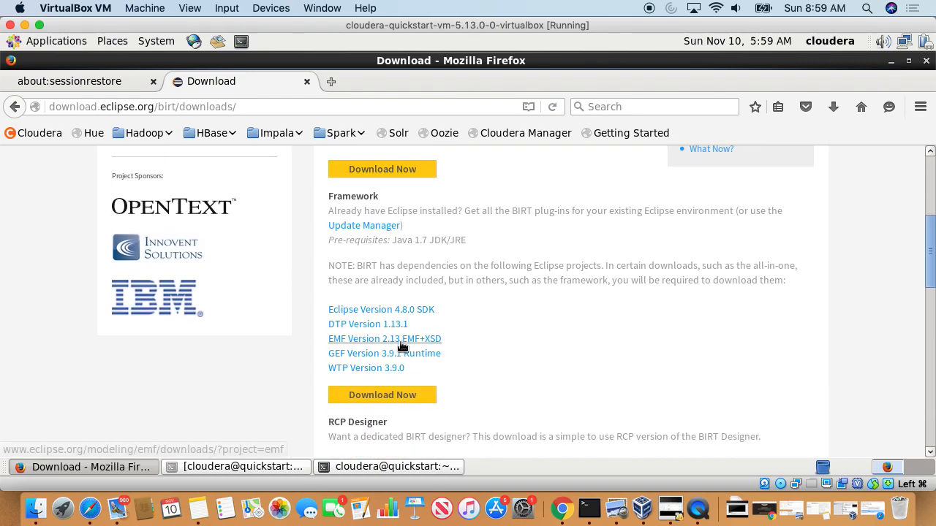
scroll(408, 351, up, 5)
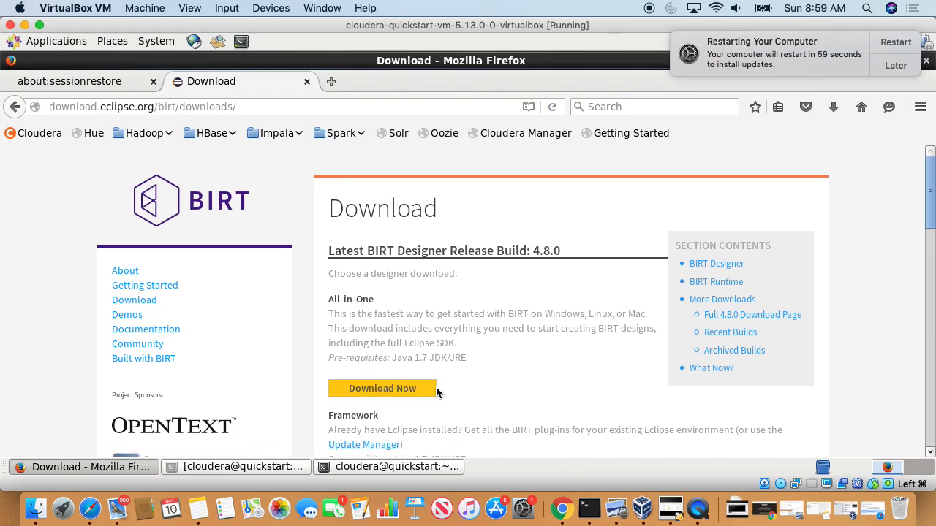
Step: Open the all-in-one BIRT designer download and the newer Eclipse packages listing
click(414, 394)
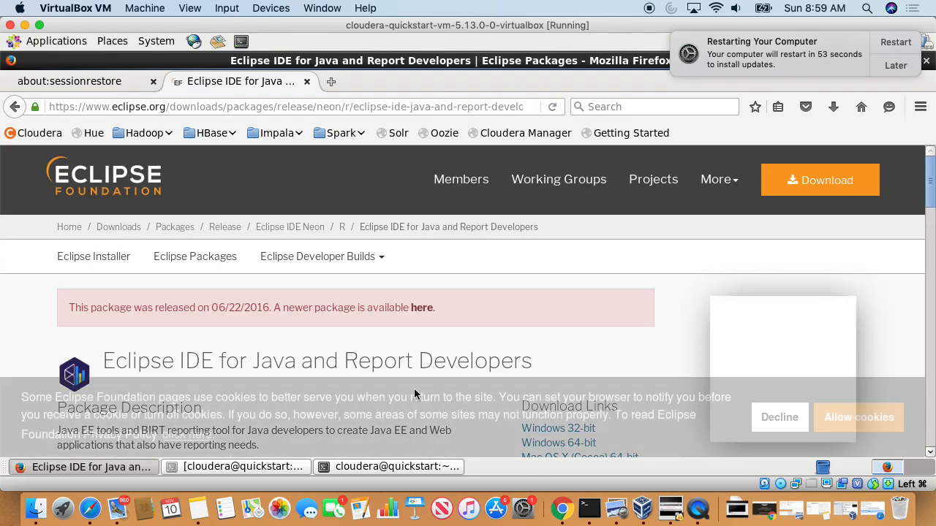
scroll(414, 393, down, 4)
scroll(414, 393, up, 3)
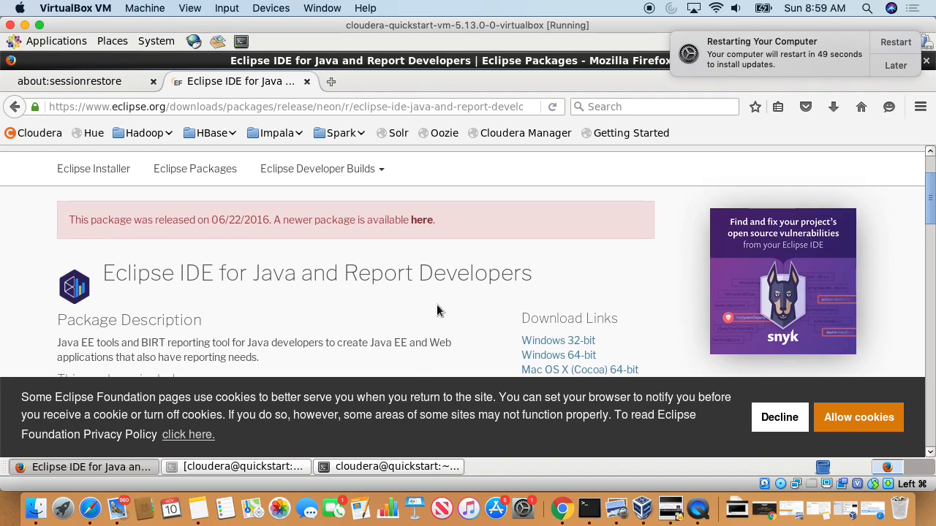
click(423, 220)
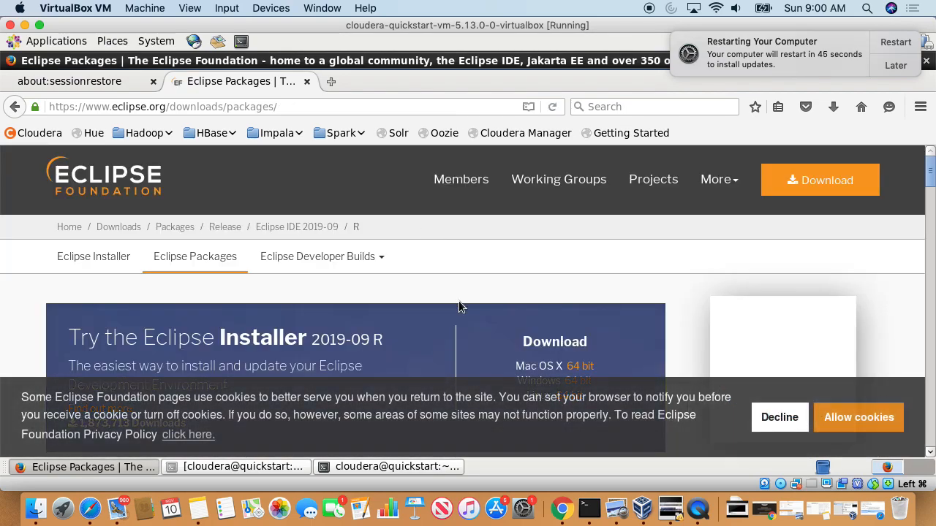
scroll(460, 307, down, 3)
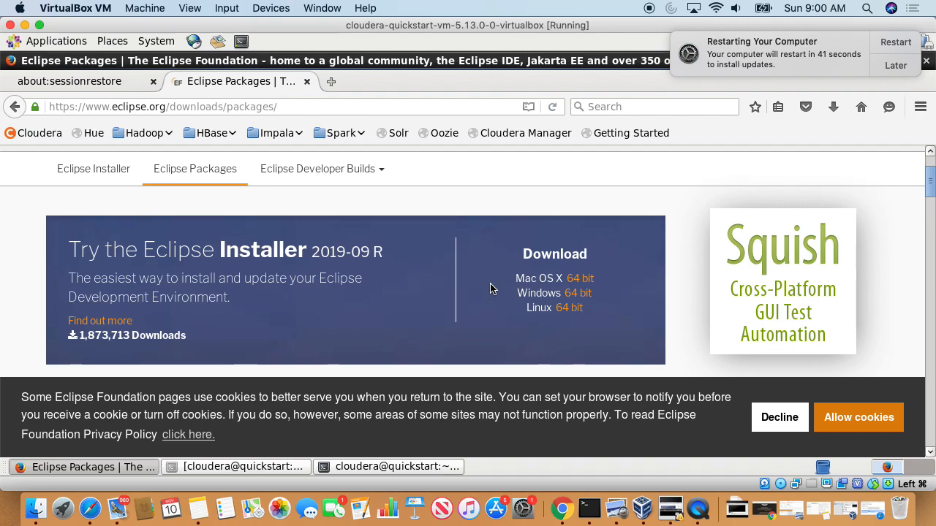
scroll(490, 290, down, 5)
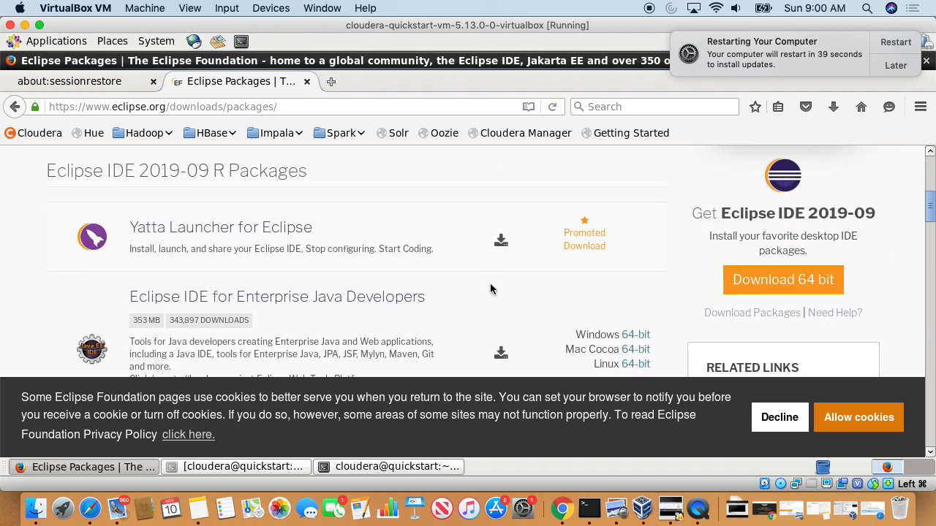
scroll(491, 289, up, 3)
Step: Back on the Java and Report Developers package, request Linux 64-bit and view the error details
click(15, 107)
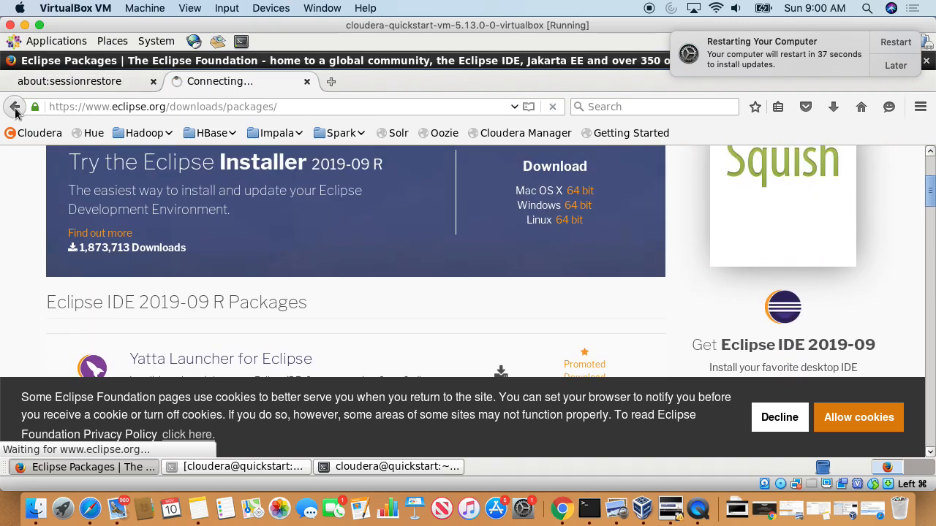
scroll(431, 245, down, 1)
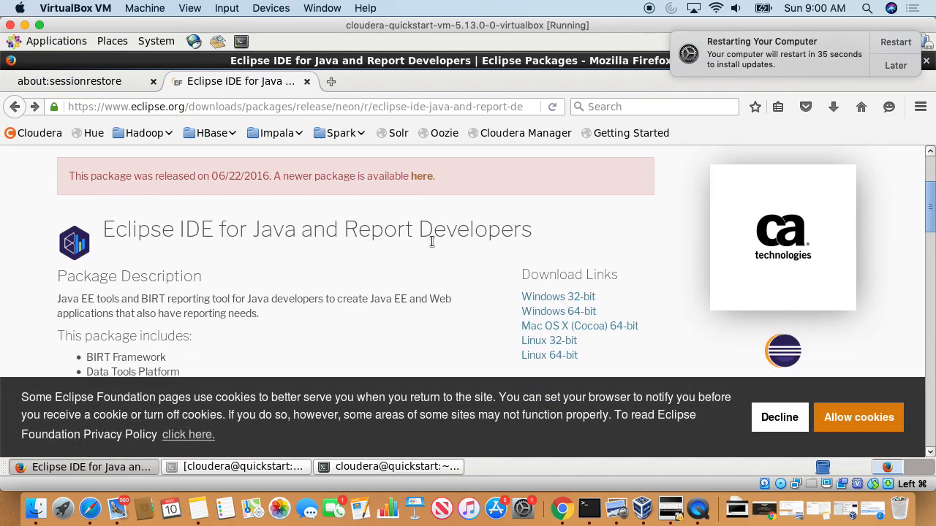
scroll(431, 243, down, 1)
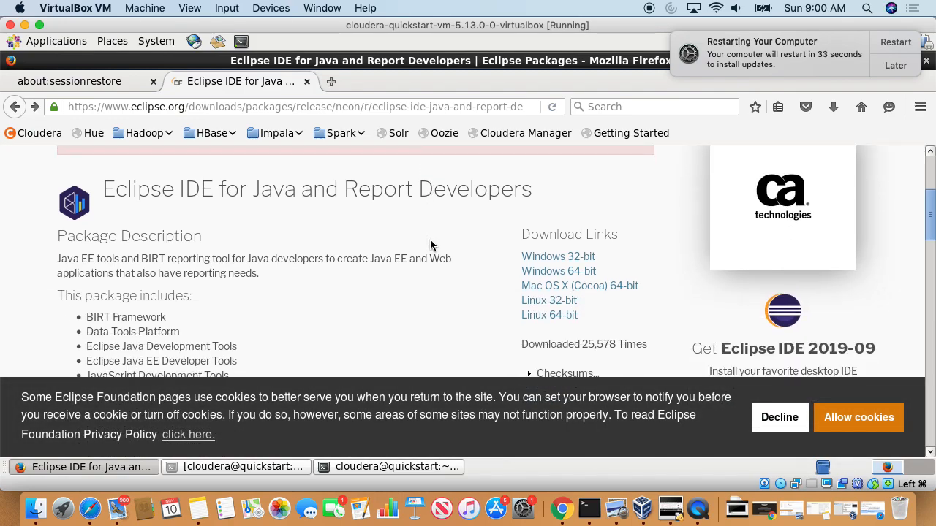
click(545, 311)
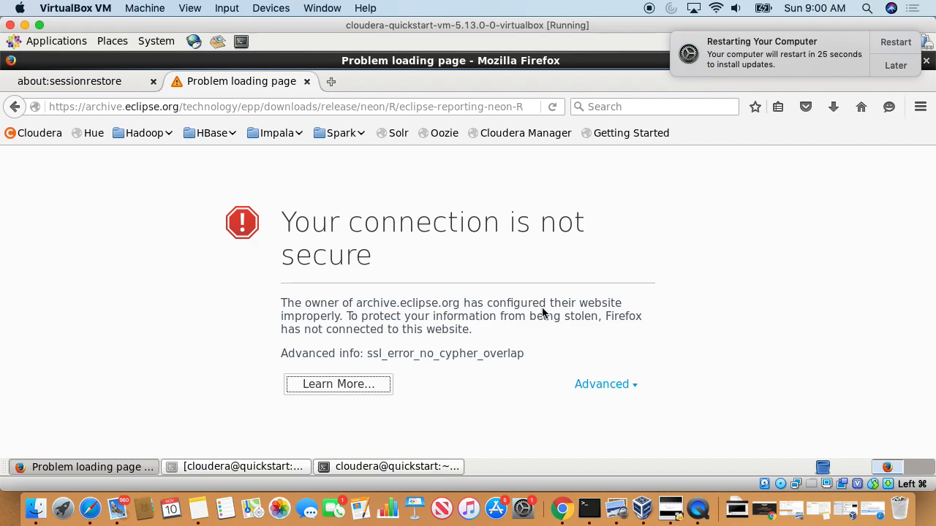
click(596, 386)
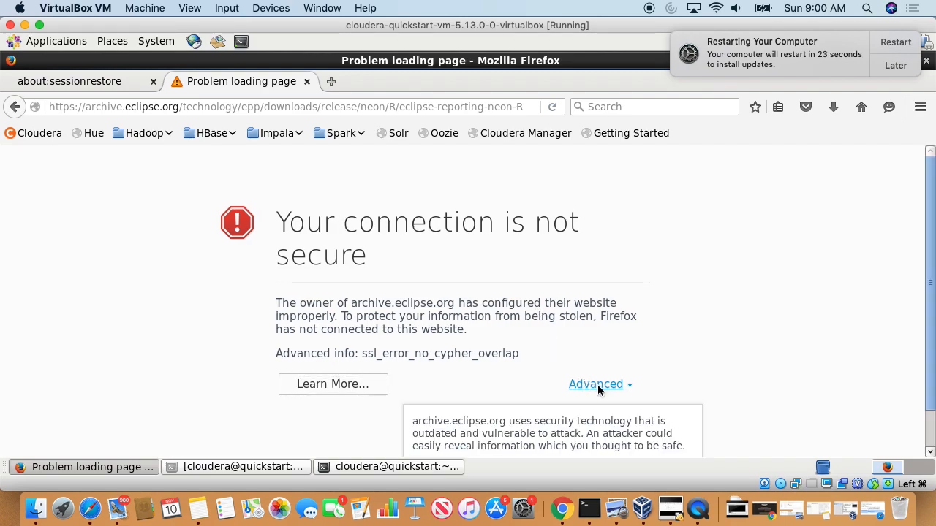
Step: Postpone the host restart by an hour and retry the Linux 64-bit package download
scroll(598, 390, down, 1)
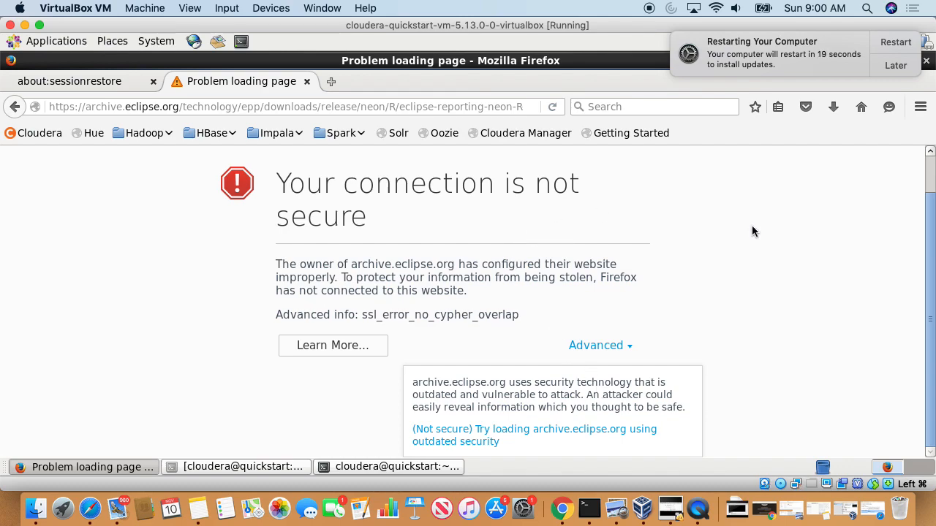
click(899, 67)
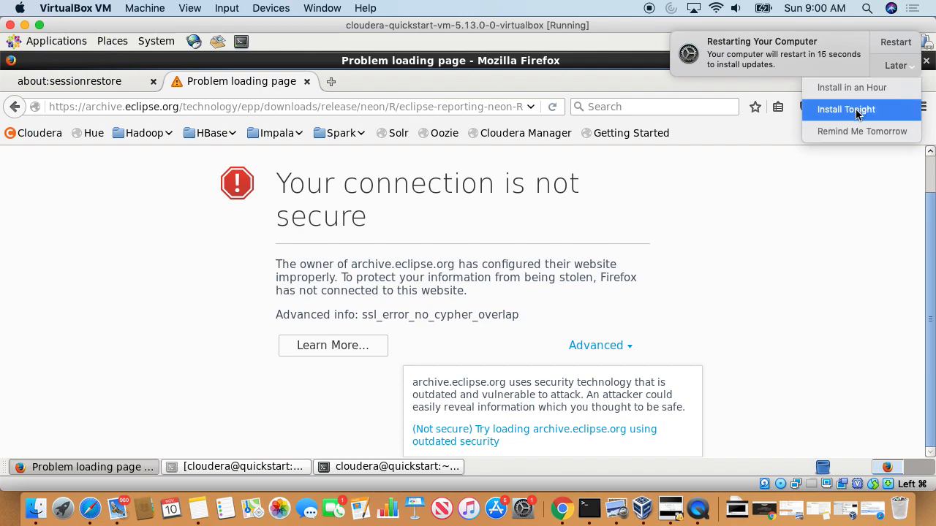
click(857, 88)
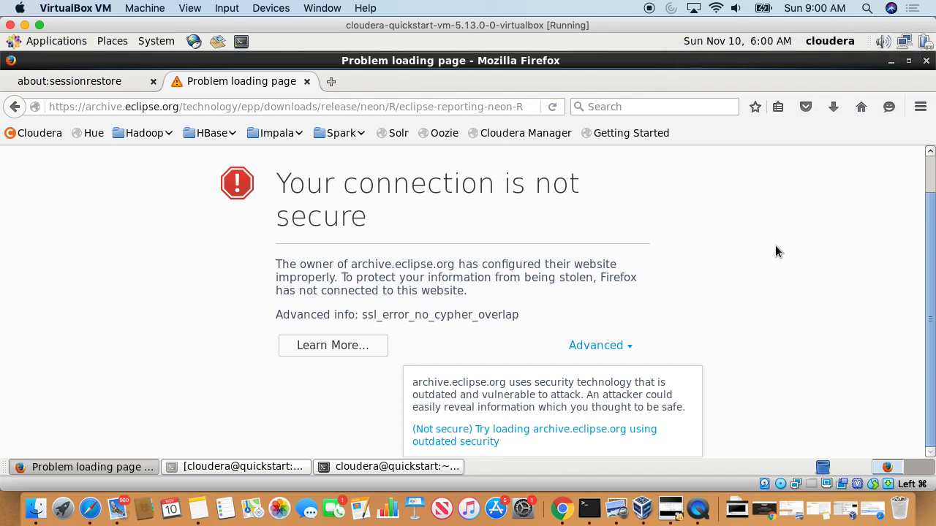
click(17, 106)
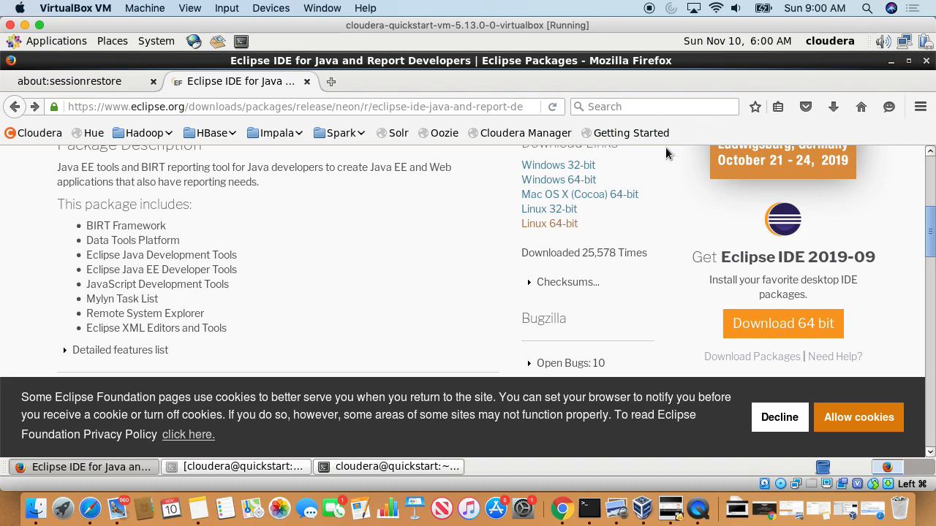
scroll(665, 152, up, 1)
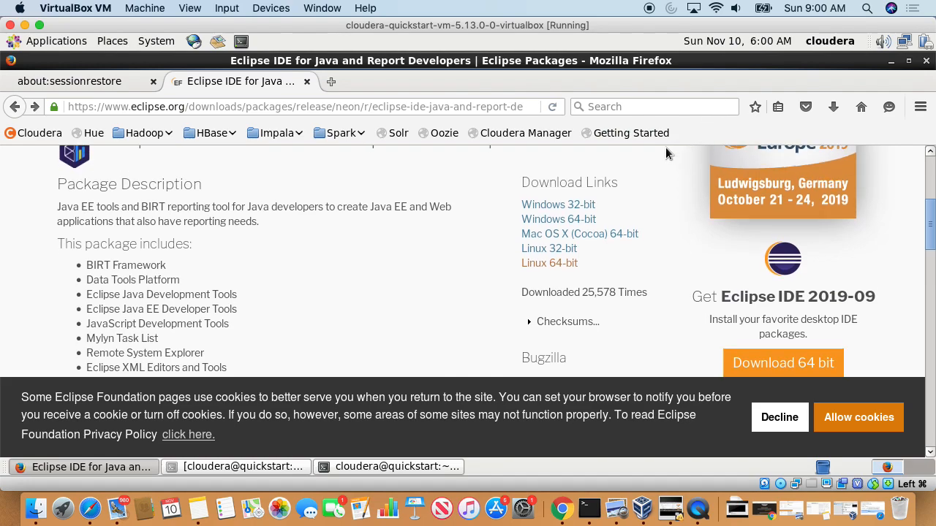
click(563, 272)
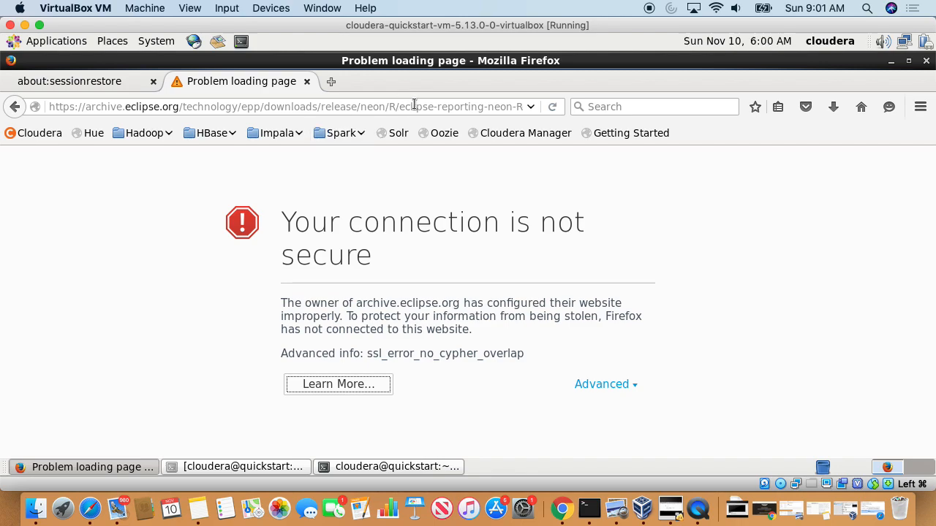
Step: Copy the full eclipse-reporting-neon-R-linux-gtk-x86_64.tar.gz address from the address bar
click(502, 107)
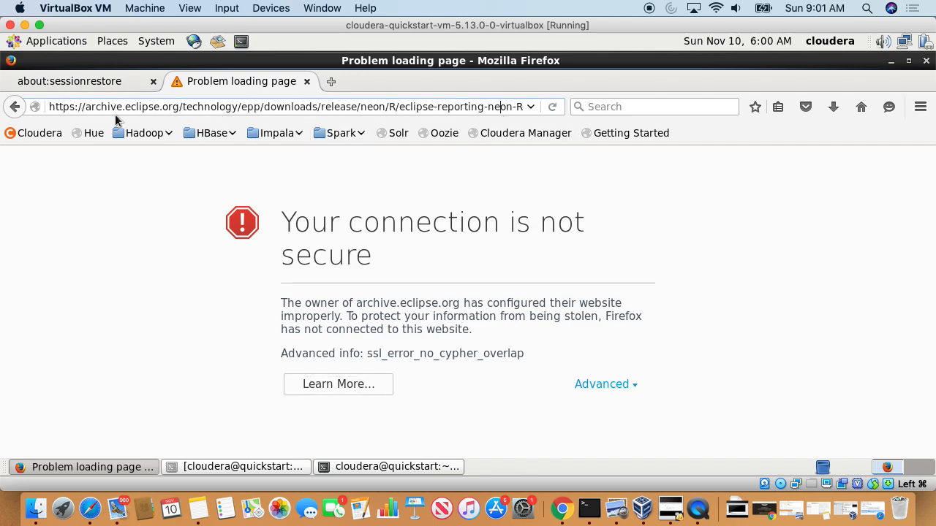
drag(51, 106, 552, 114)
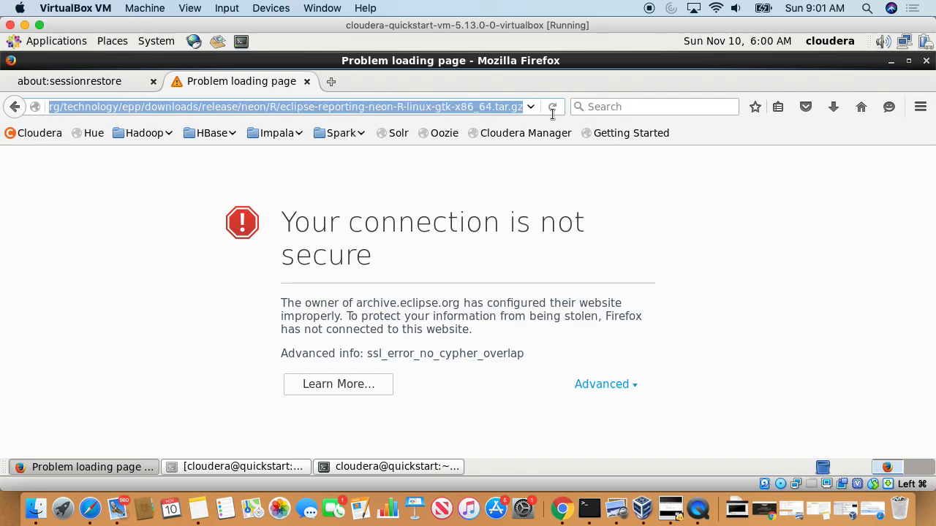
key(super+c)
click(431, 187)
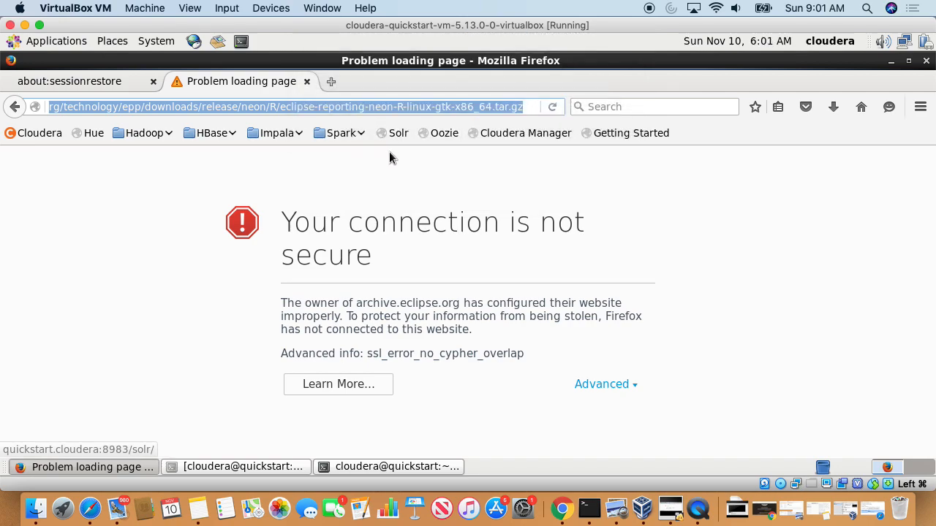
right_click(421, 106)
click(460, 156)
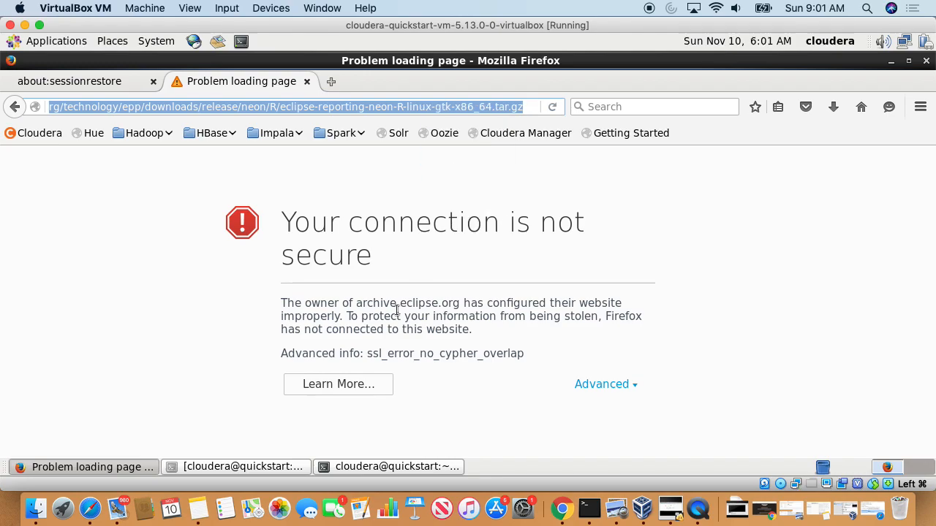
Step: Load the copied download address in host Safari and allow downloads from archive.eclipse.org
click(89, 512)
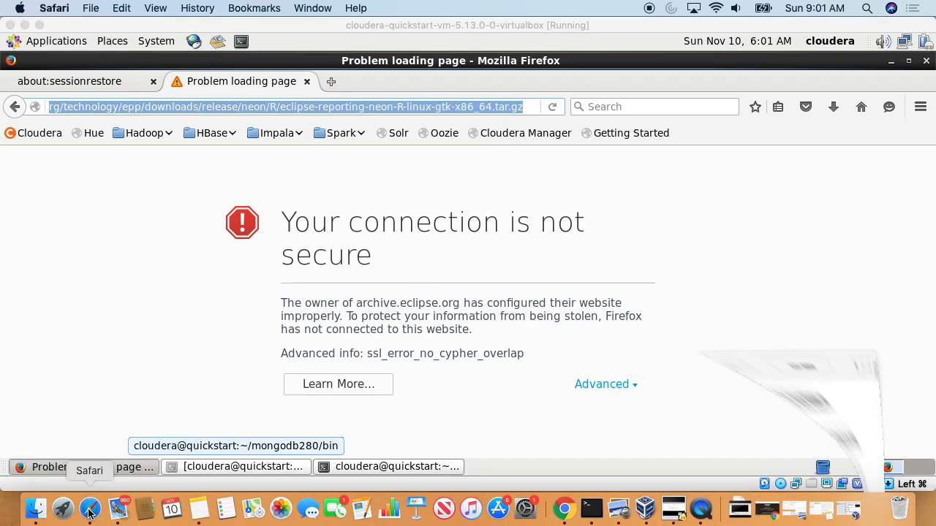
click(560, 30)
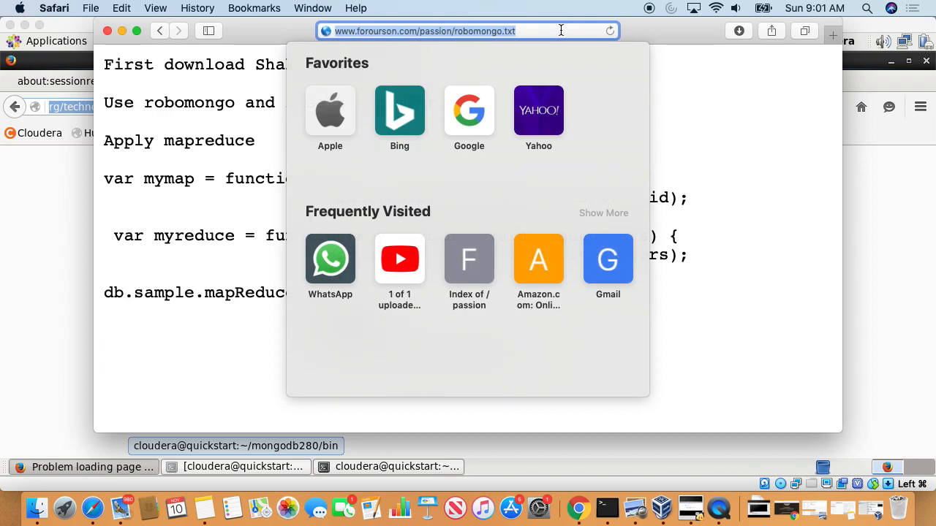
key(super+v)
key(Return)
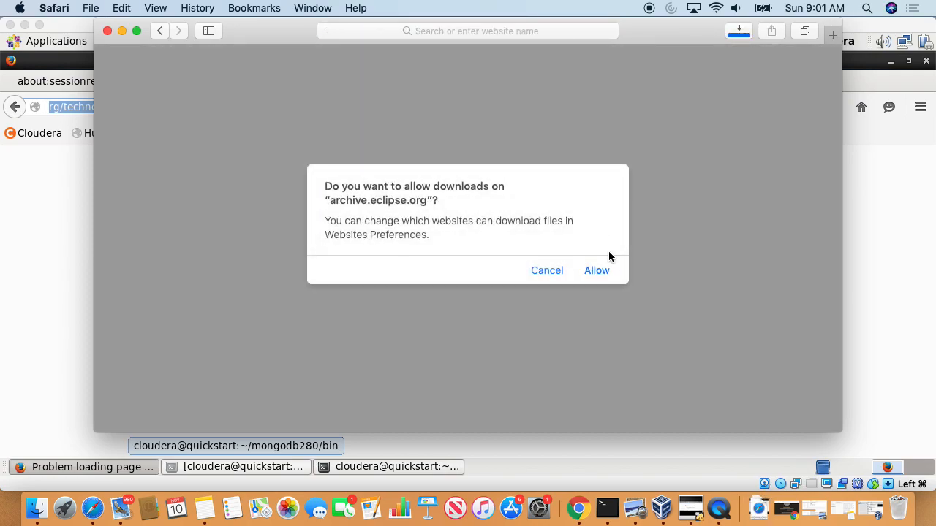
click(599, 272)
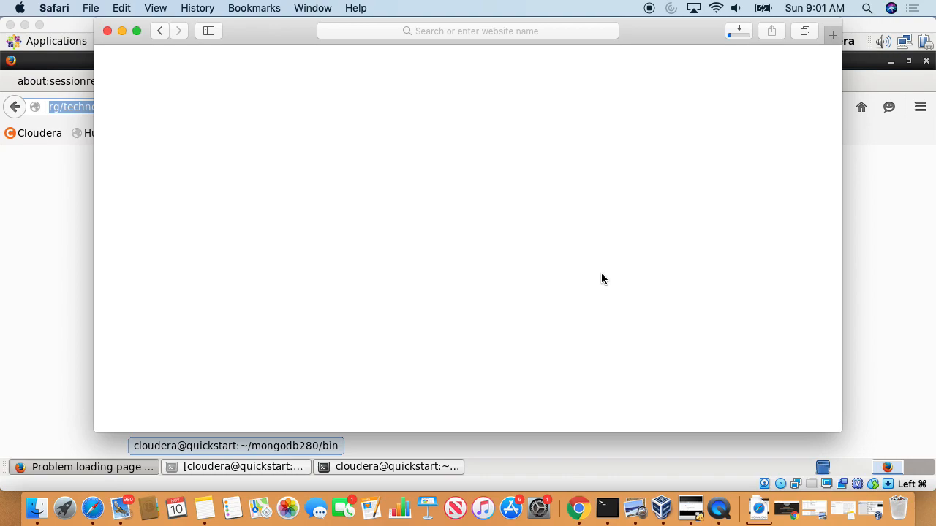
Step: Check Safari's recent downloads list for the Eclipse reporting archive
click(761, 507)
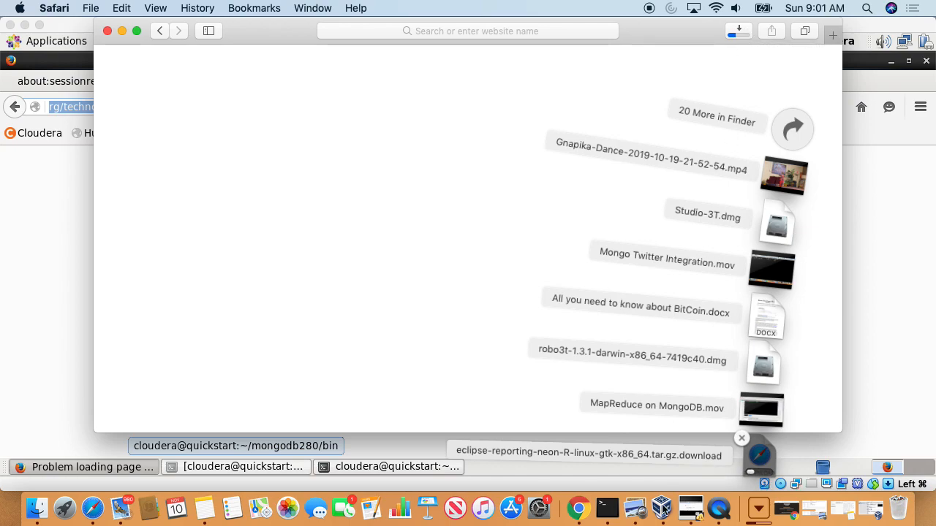
click(691, 512)
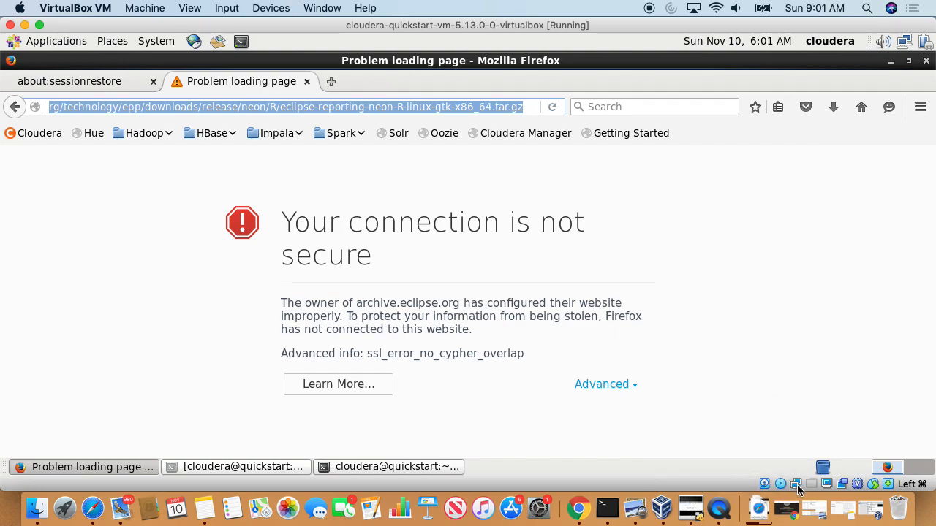
mouse_move(797, 486)
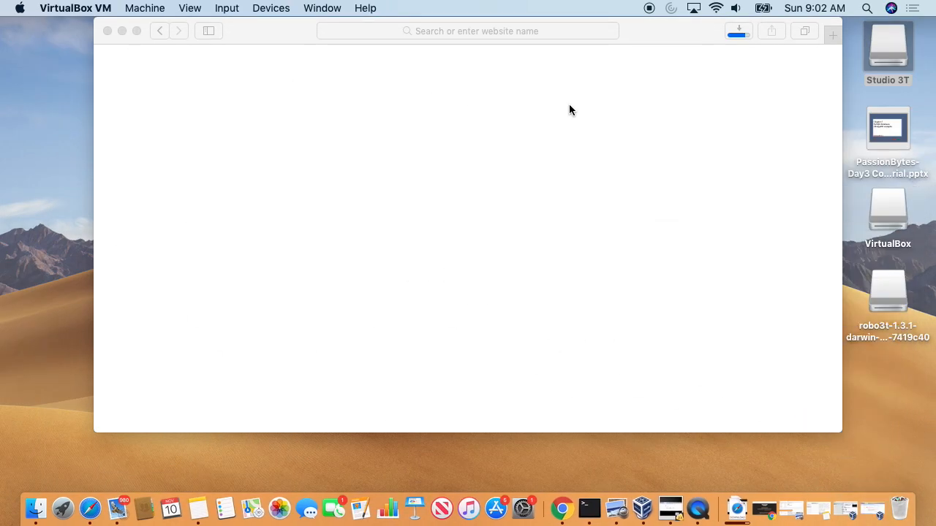
click(739, 31)
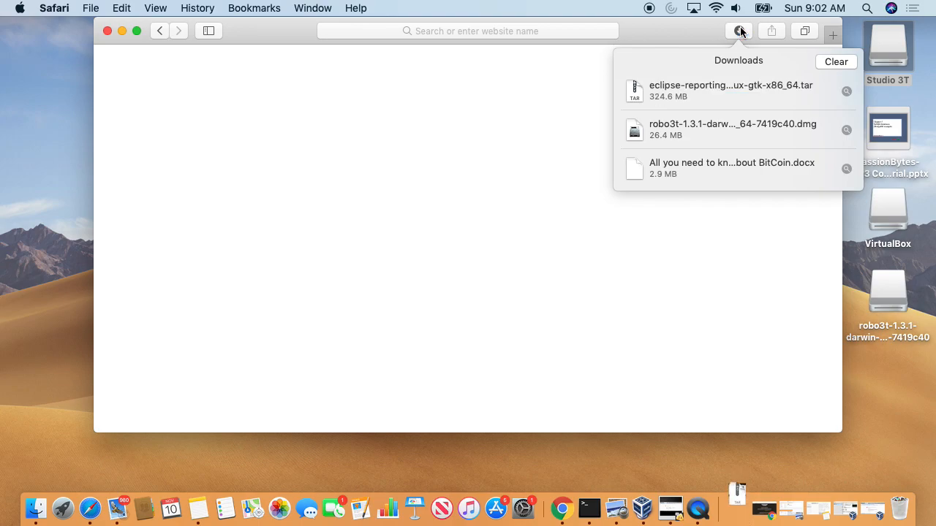
Step: Launch FileZilla through Spotlight and dismiss its new-version notice
click(866, 8)
text(File)
key(Return)
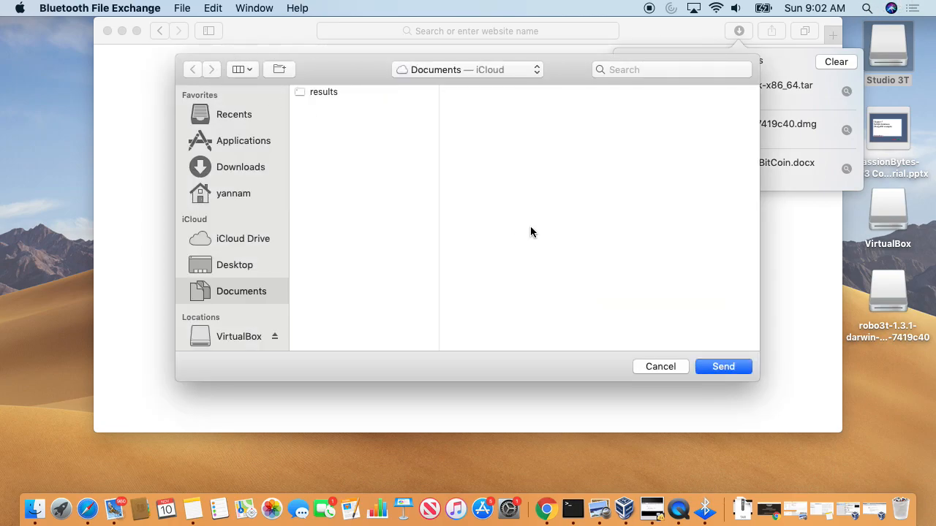
click(662, 367)
click(868, 9)
text(FileZilla)
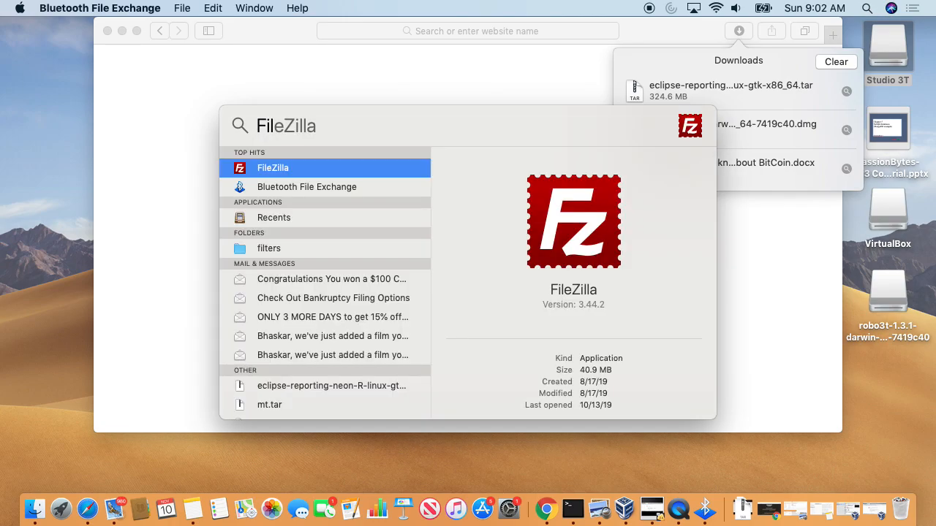
key(Return)
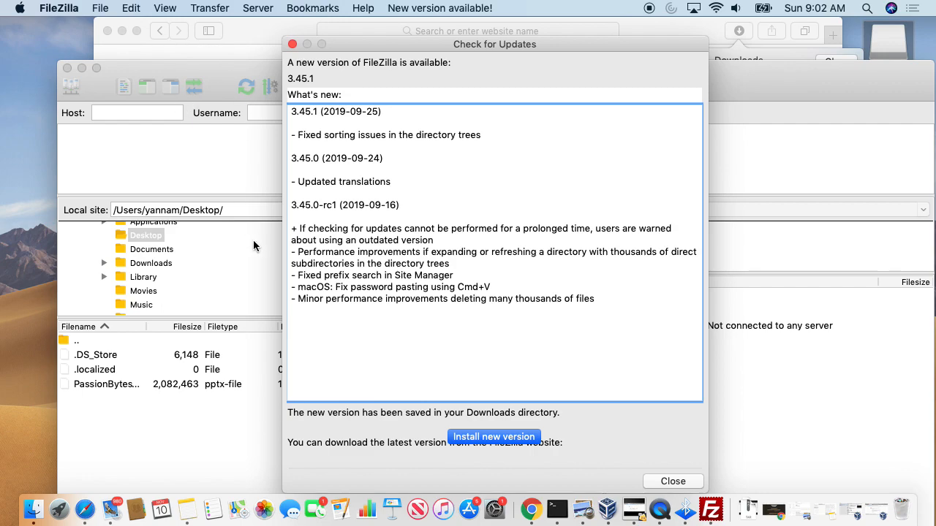
click(668, 482)
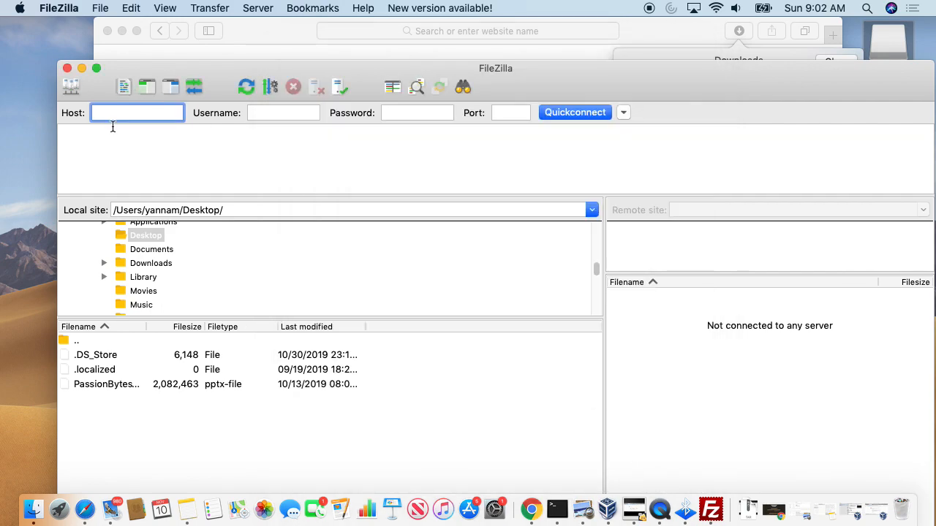
Step: Quickconnect to sftp://10.1.10.195 with the VM login credentials and trust the host key
text(sftp://10.1.10.195)
click(253, 110)
text(cloudera)
click(395, 119)
text(cloudera)
click(579, 117)
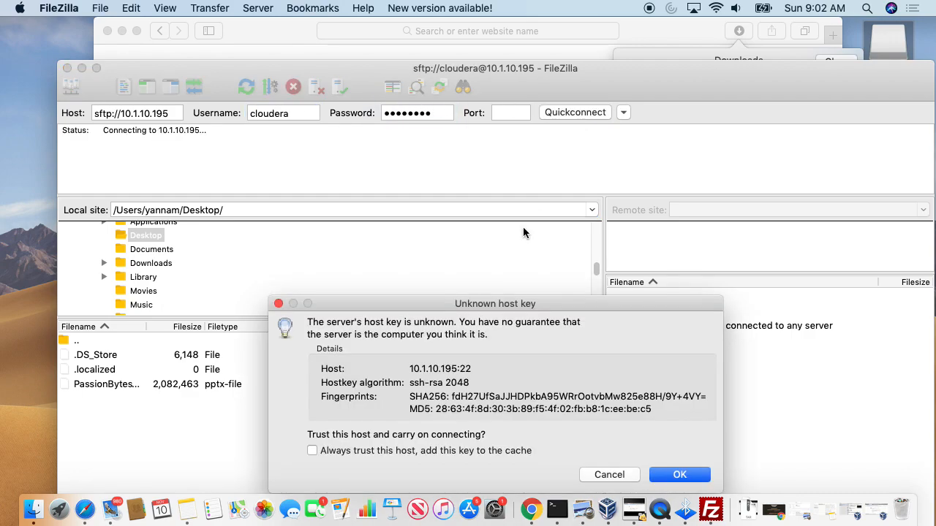
click(674, 475)
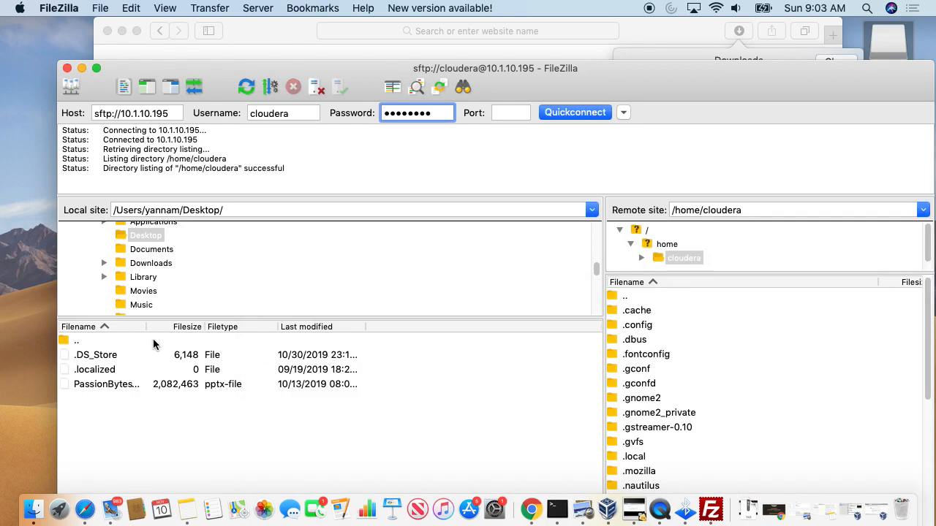
Step: Upload the eclipse-reporting tar from local Downloads, sorted newest first, into the remote Downloads folder
click(141, 264)
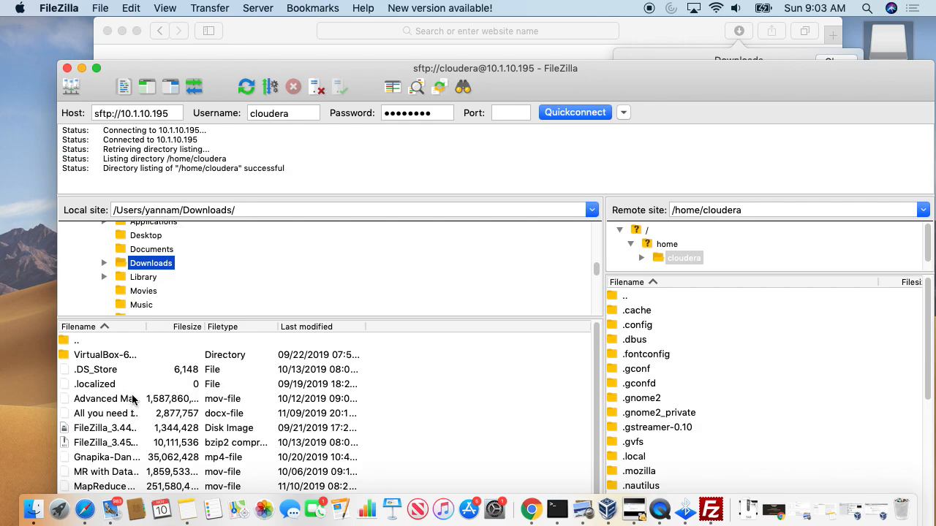
click(298, 328)
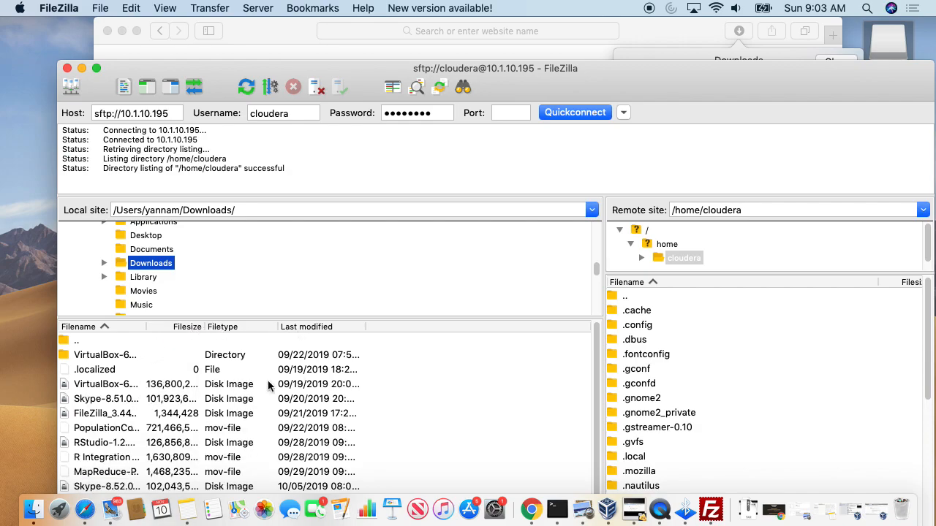
click(297, 328)
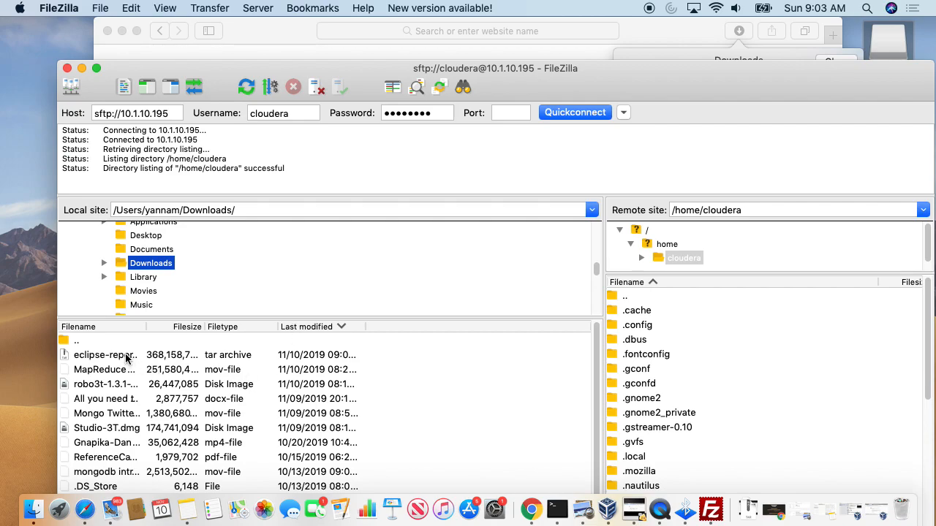
click(126, 356)
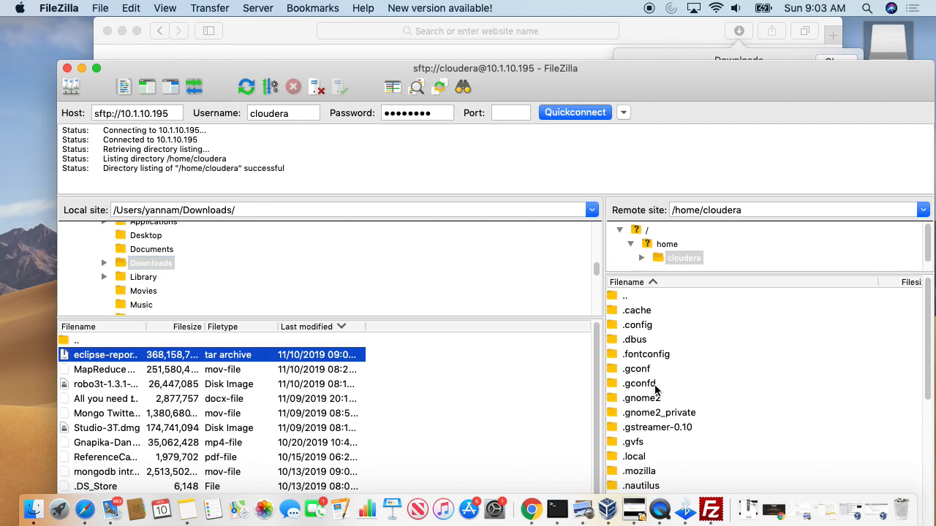
scroll(656, 384, down, 10)
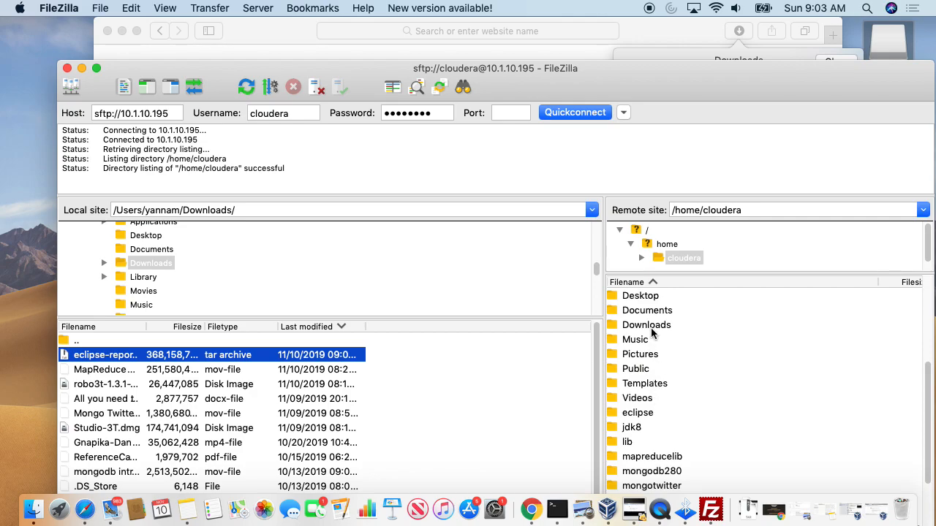
double_click(650, 327)
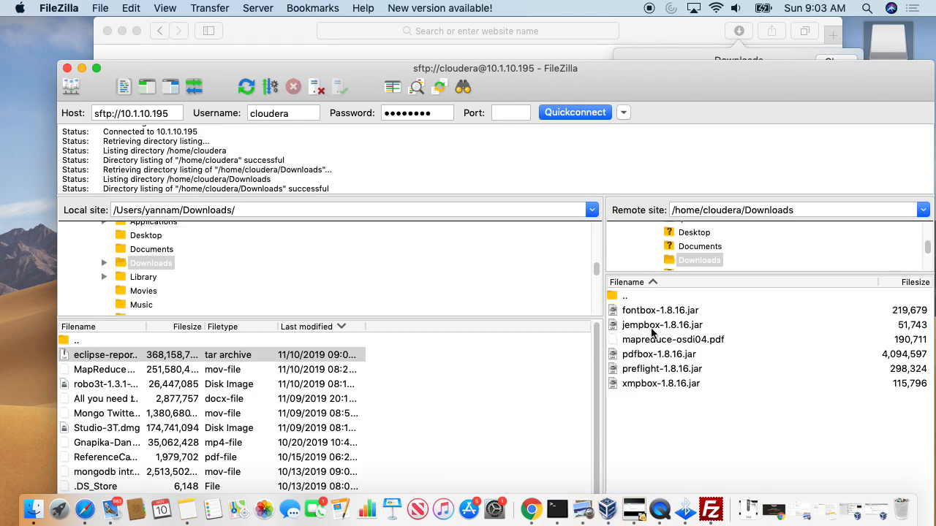
double_click(252, 356)
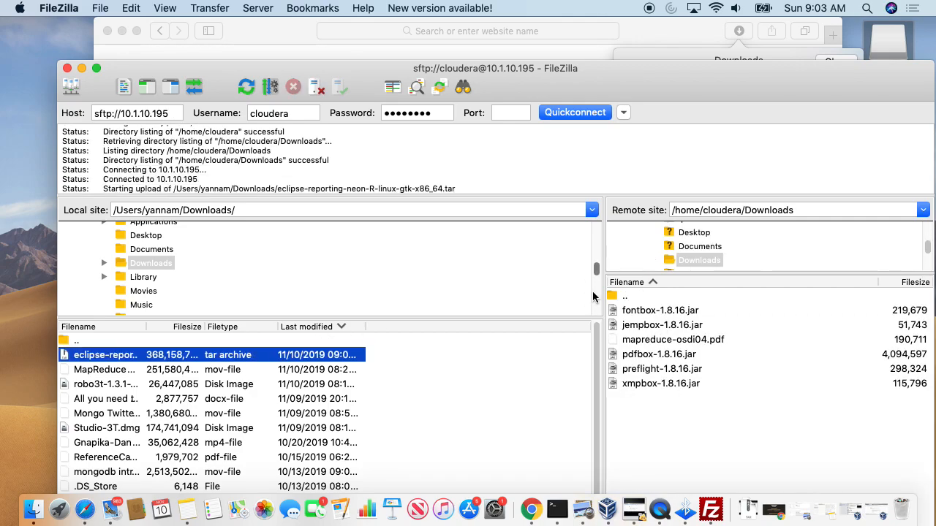
mouse_move(385, 65)
mouse_down()
mouse_move(383, 4)
mouse_move(373, 73)
mouse_up()
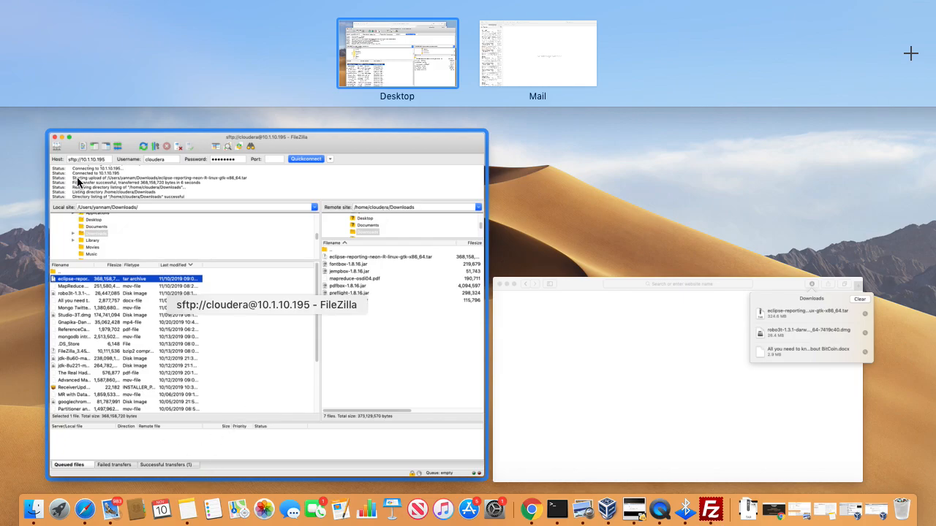
click(57, 143)
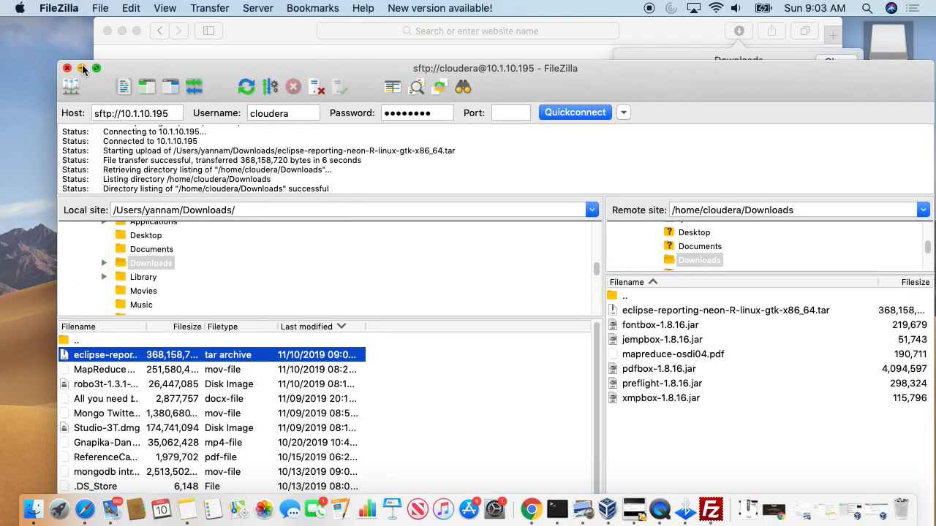
Step: Close FileZilla, return to the VM terminal, go home and check java -version
click(66, 68)
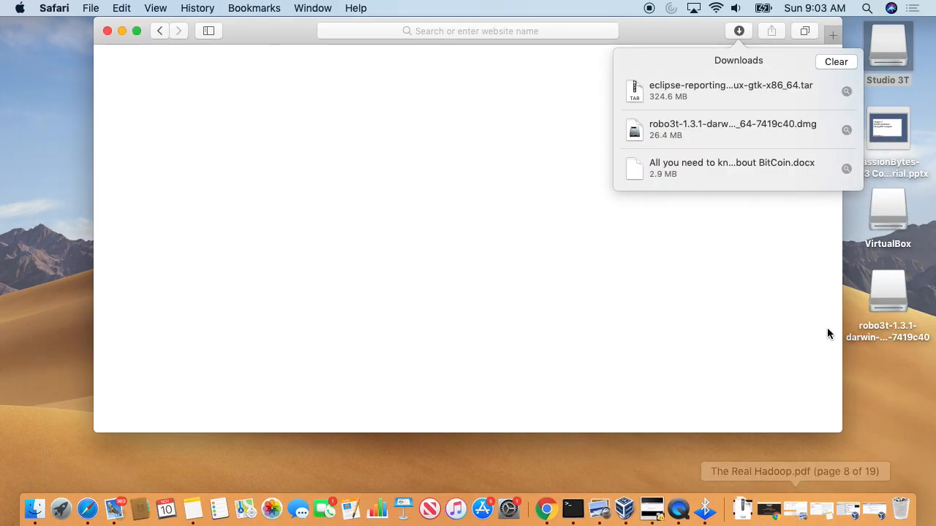
click(652, 509)
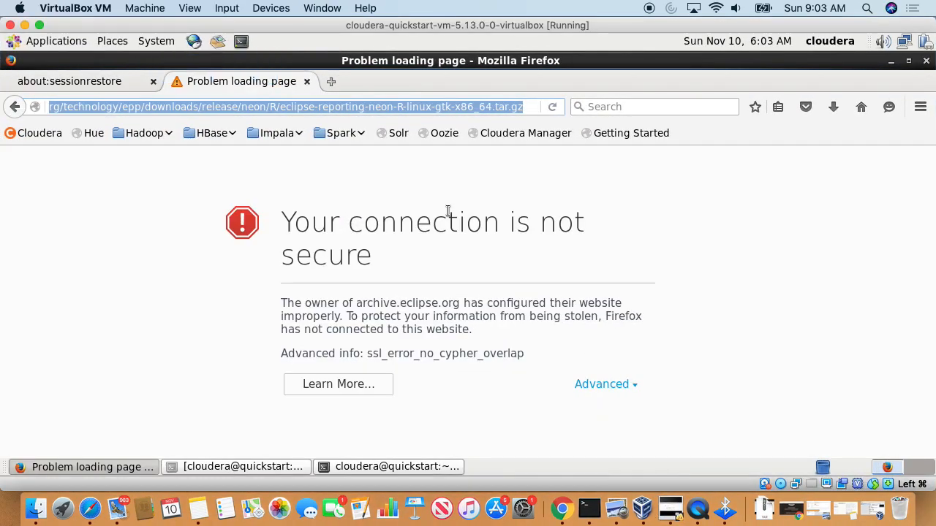
click(354, 467)
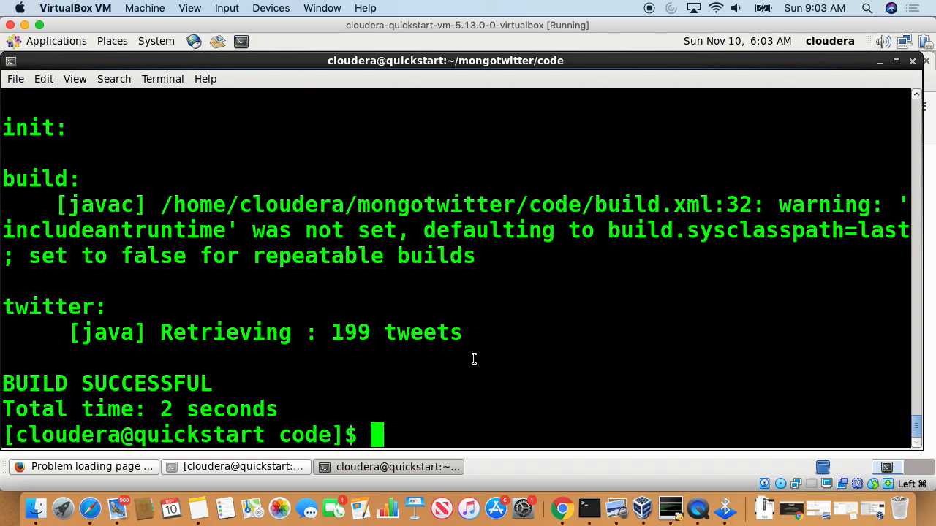
text(clear)
key(Return)
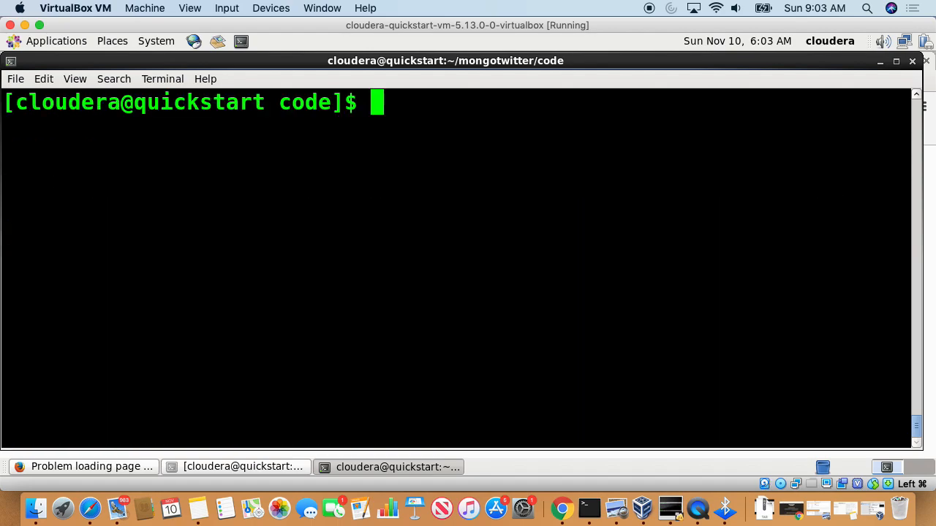
text(cd)
key(Return)
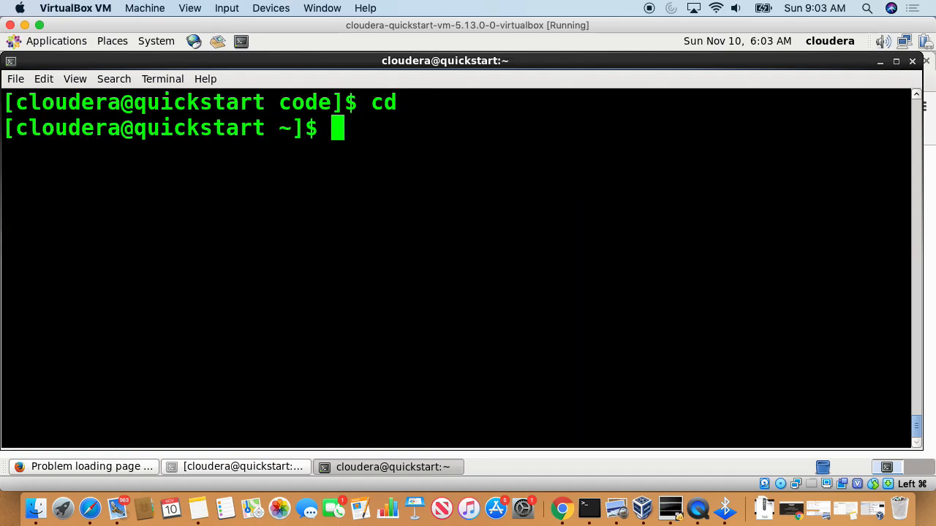
text(java -version)
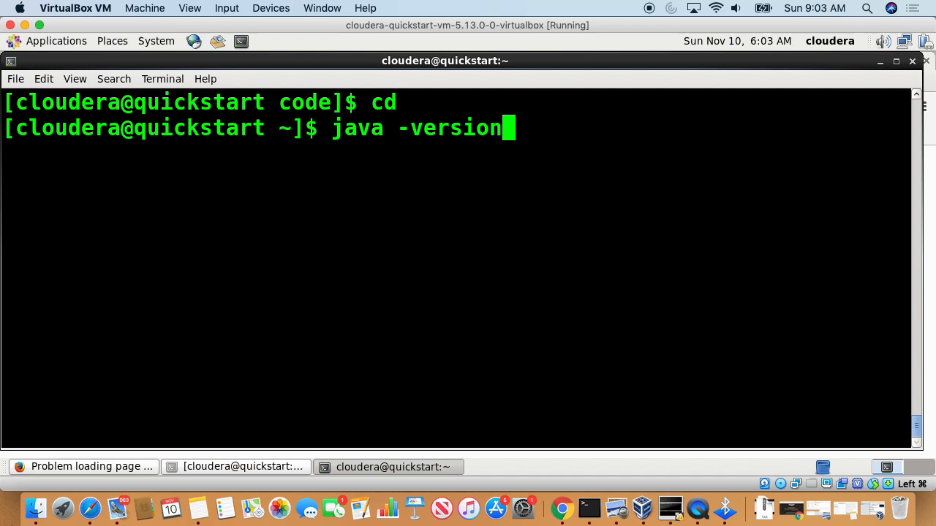
key(Return)
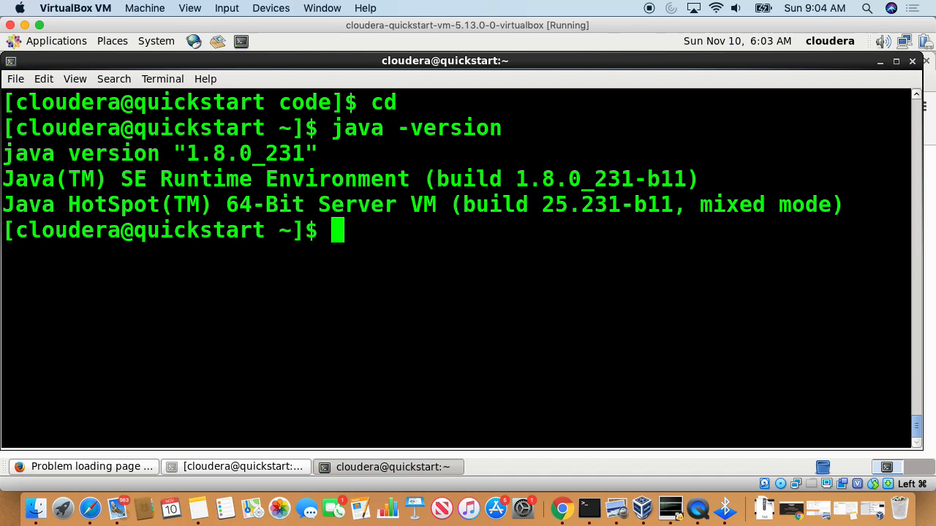
Step: Create the mongodbreporting folder and change into it
text(clear)
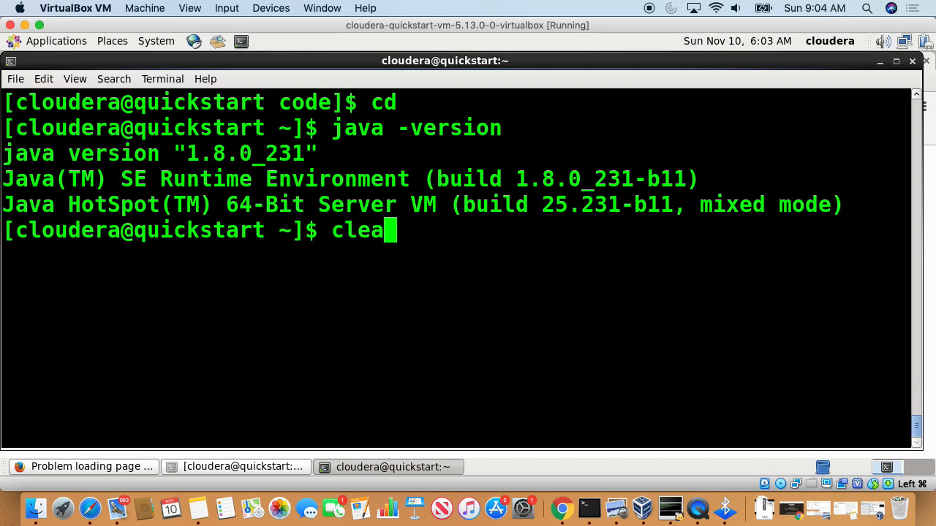
key(Return)
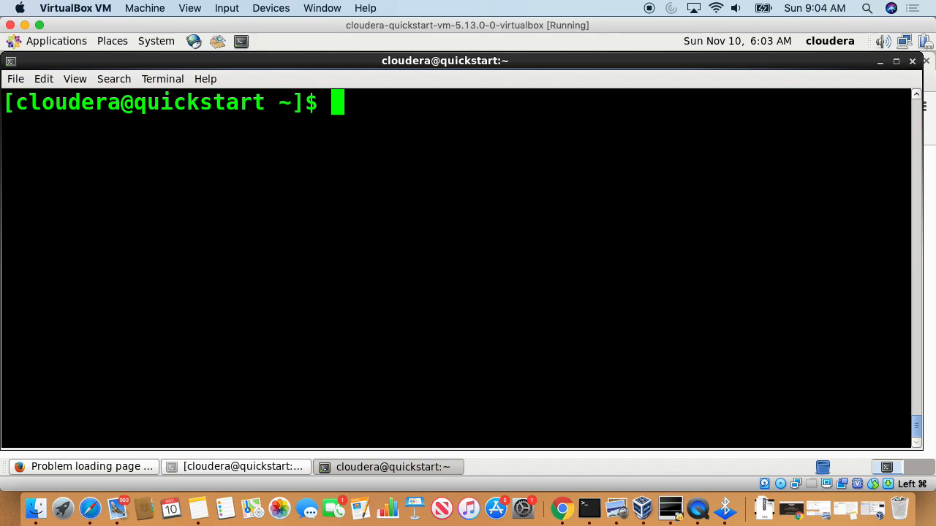
text(mkdir )
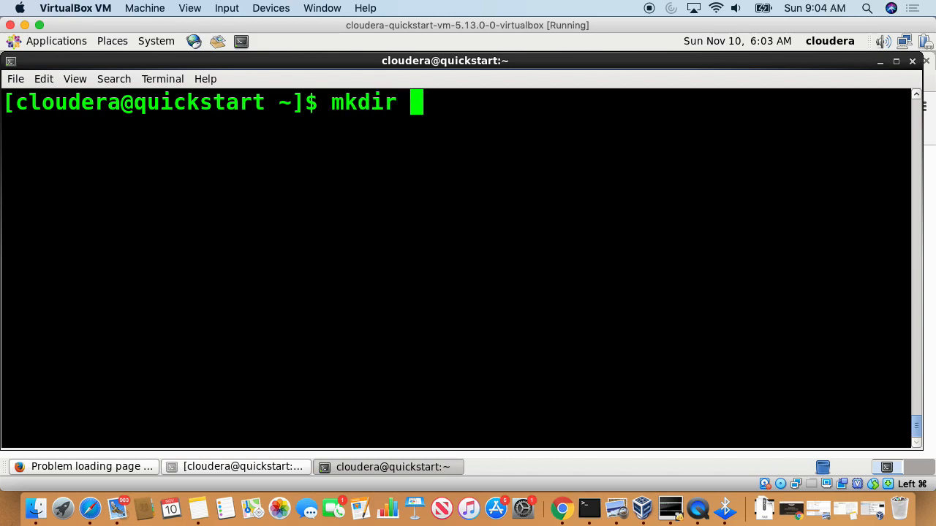
text(mongod)
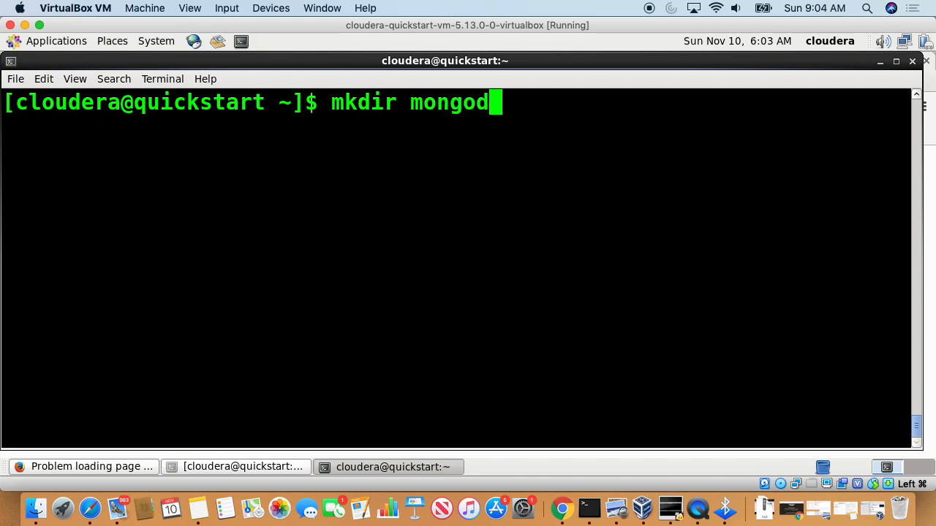
text(breporting)
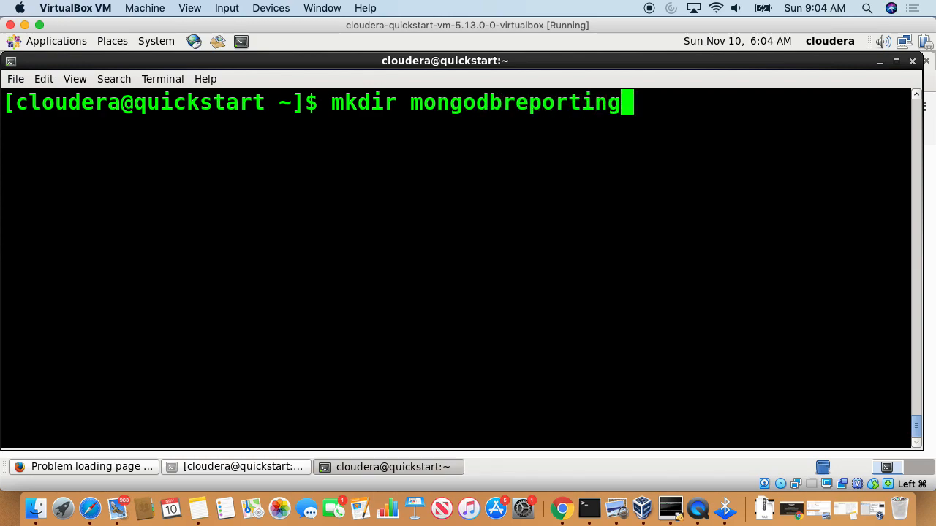
key(Return)
text(cd mongo)
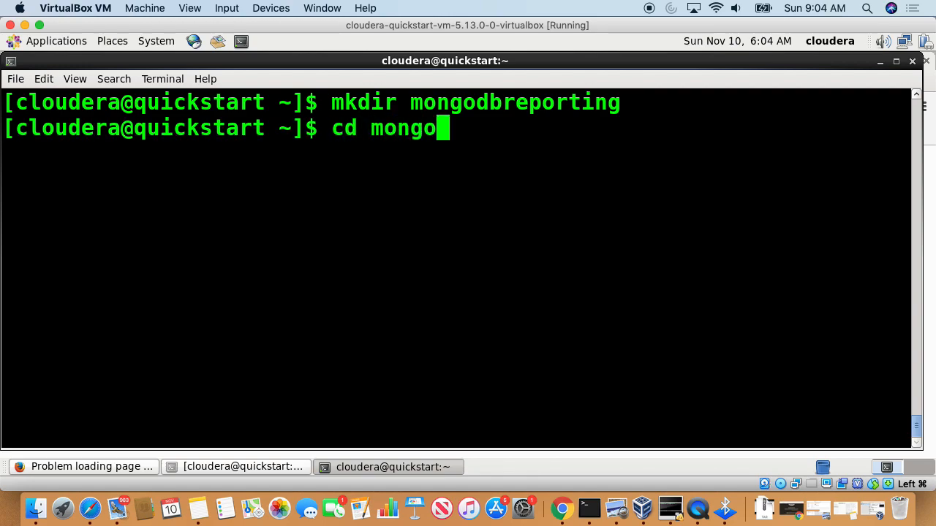
text(dbr)
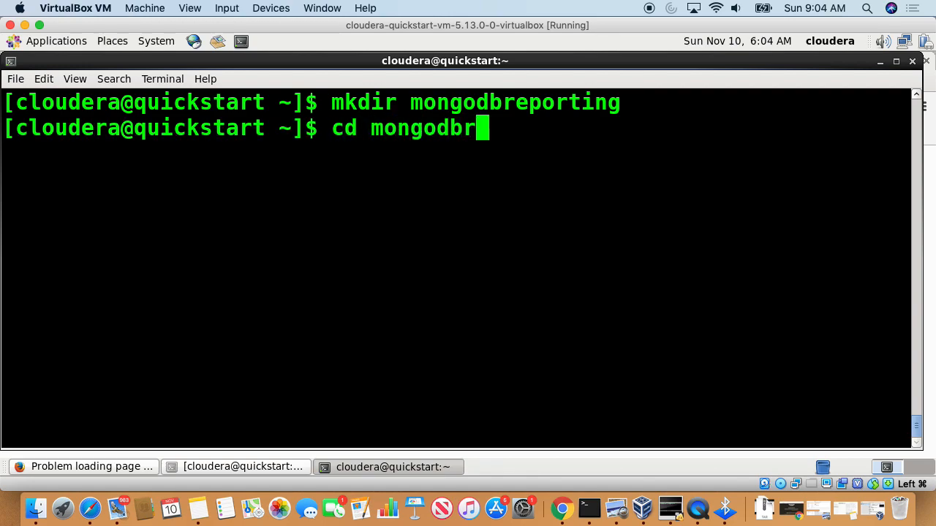
key(Tab)
key(Return)
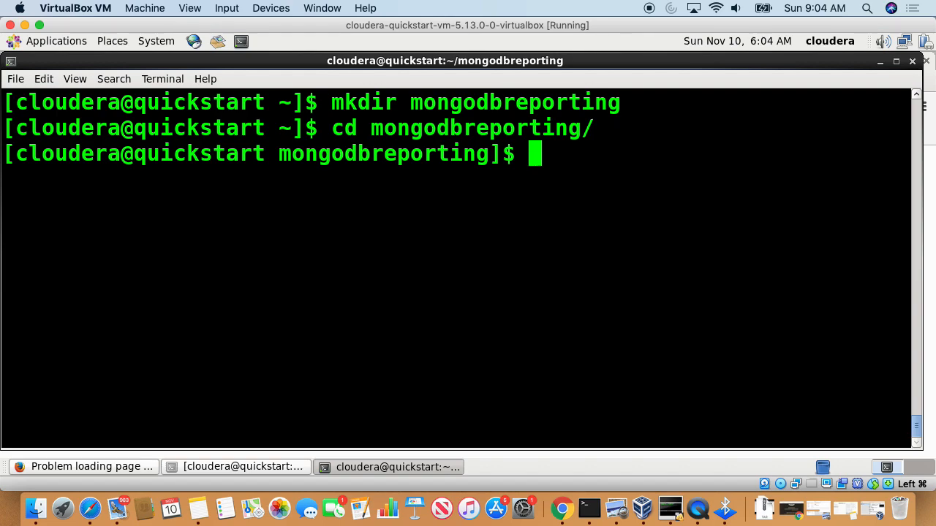
Step: Move eclipse-reporting-neon-R-linux-gtk-x86_64.tar from ~/Downloads here and list the folder
text(mv ~/Dow)
key(Tab)
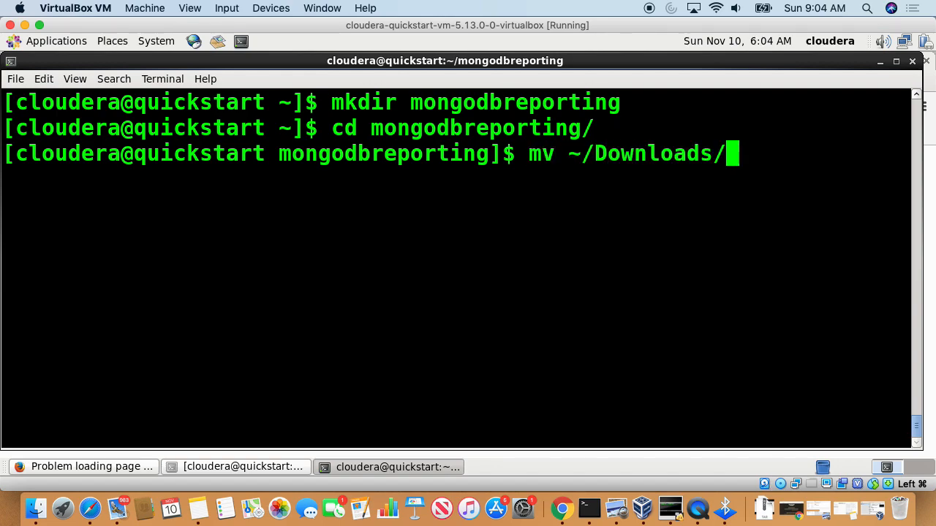
text(ex)
key(BackSpace)
text(c)
key(Tab)
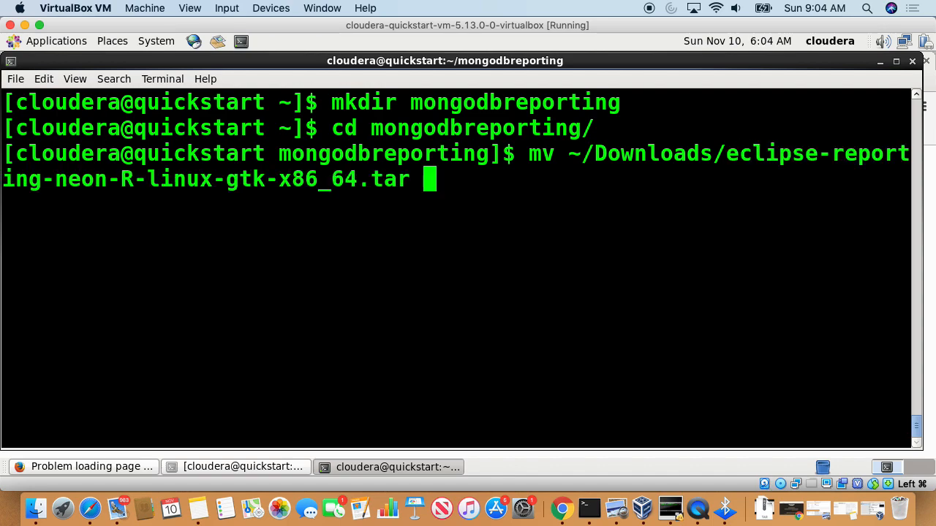
text(.)
key(Return)
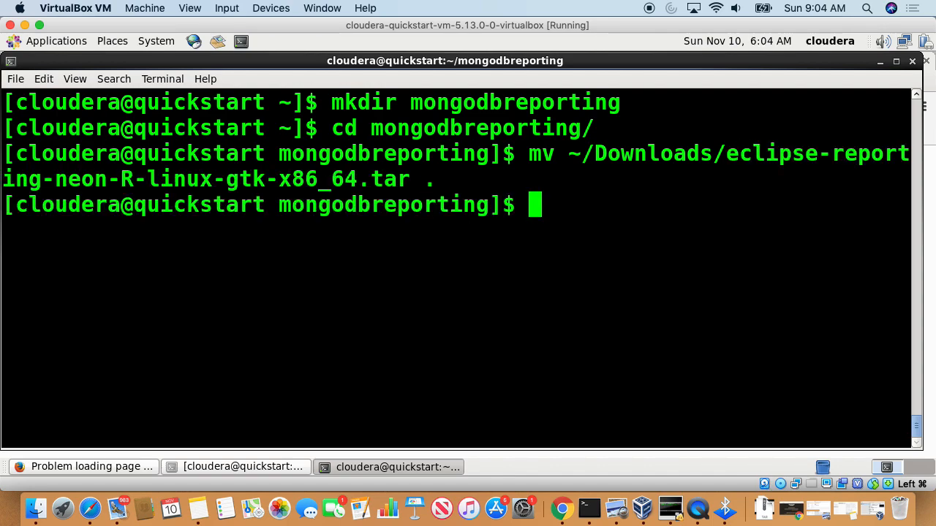
text(clear)
key(Return)
text(ls)
key(Return)
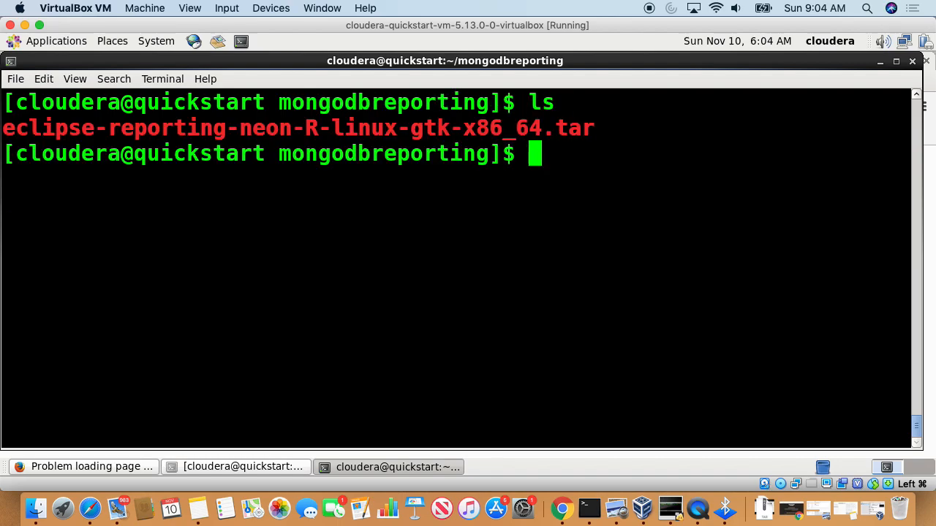
text(tar xvf )
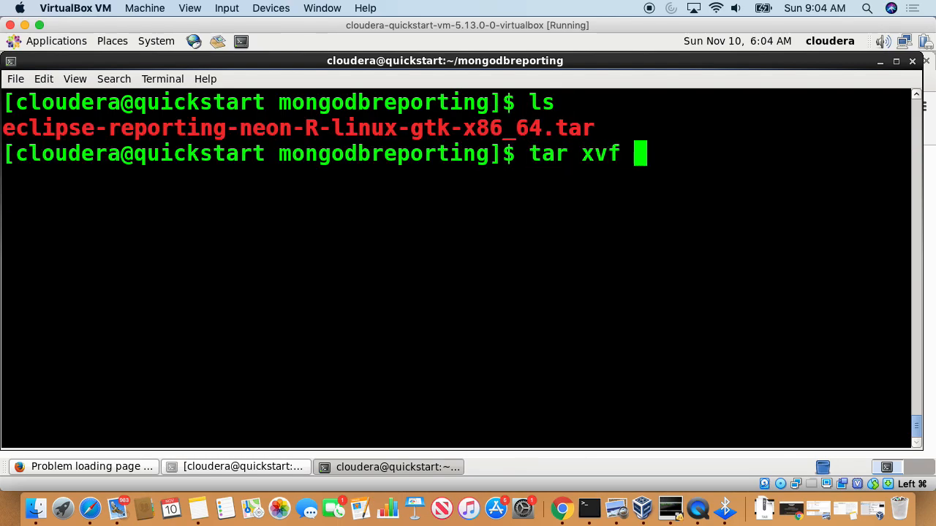
text(ex)
Step: Extract eclipse-reporting-neon-R-linux-gtk-x86_64.tar with tar xvf
key(BackSpace)
text(c)
key(Tab)
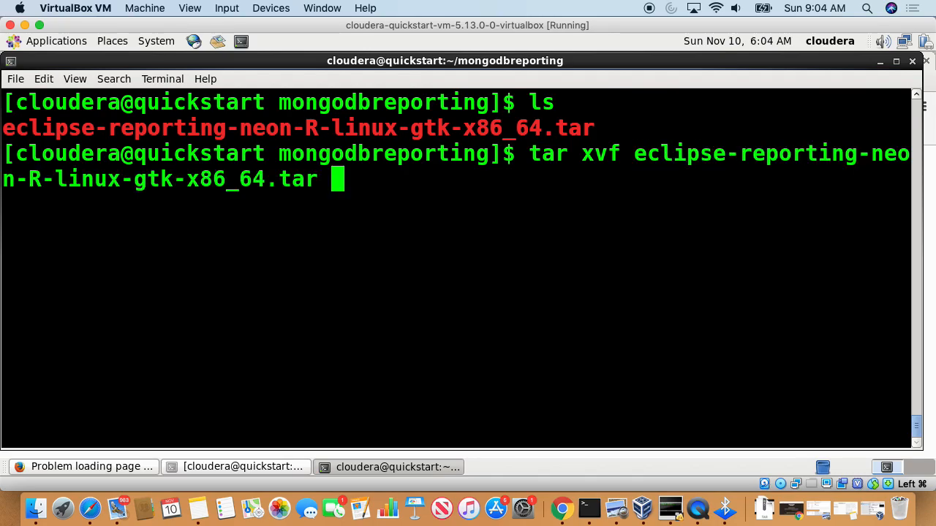
key(Return)
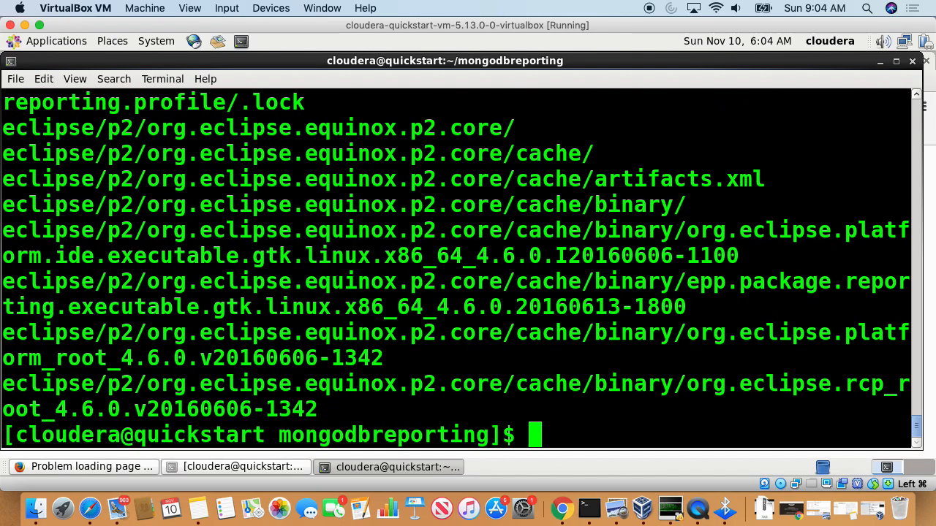
Step: Clear the terminal and list the folder's contents, abandoning a half-typed rm -rf
text(clear)
key(Return)
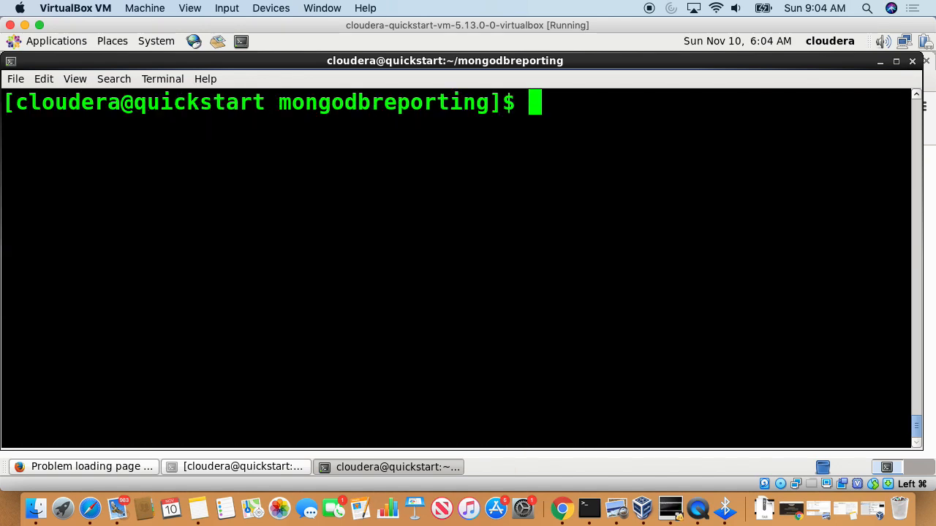
text(ls)
key(Return)
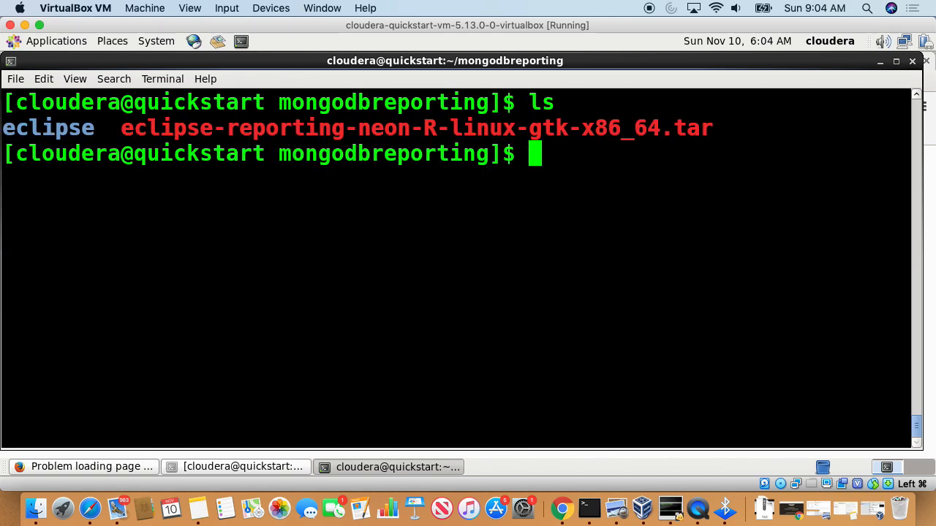
text(rm -rf)
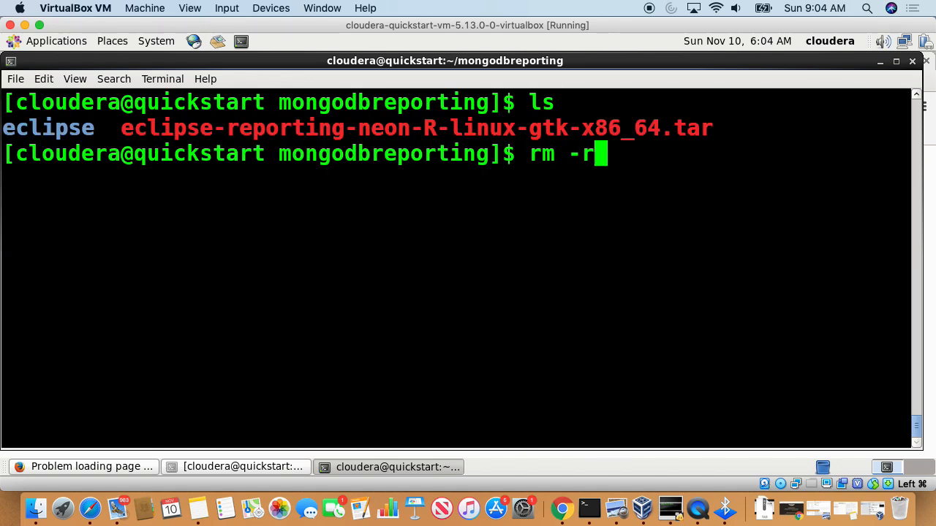
key(BackSpace)
key(BackSpace)
key(BackSpace)
key(BackSpace)
key(BackSpace)
key(BackSpace)
key(BackSpace)
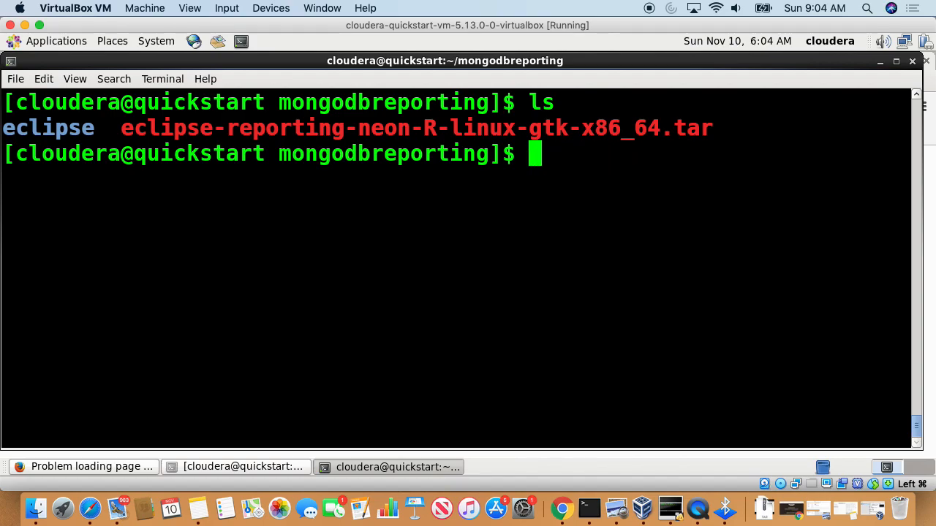
Step: Enter the eclipse folder, list its launcher, plugins and eclipse.ini, and type ./eclipse
text(cd eclipse)
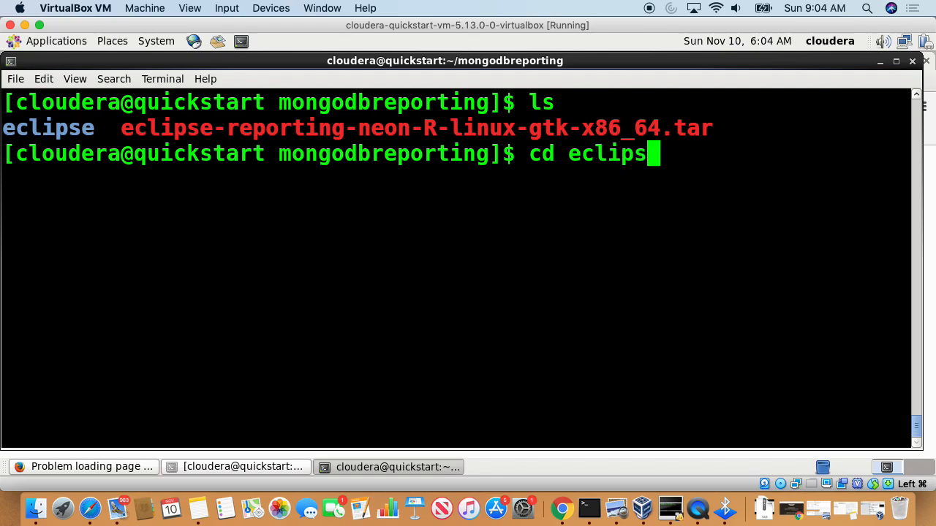
key(Return)
text(ls)
key(Return)
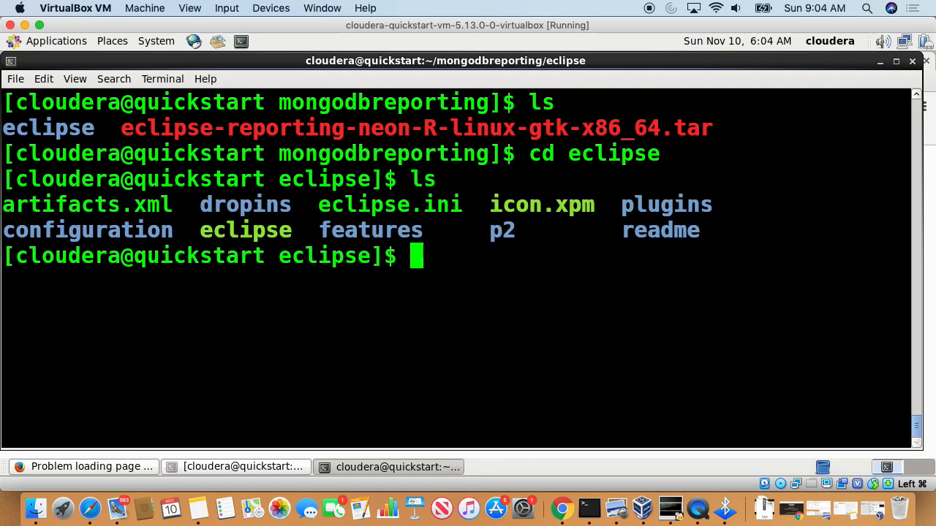
double_click(268, 229)
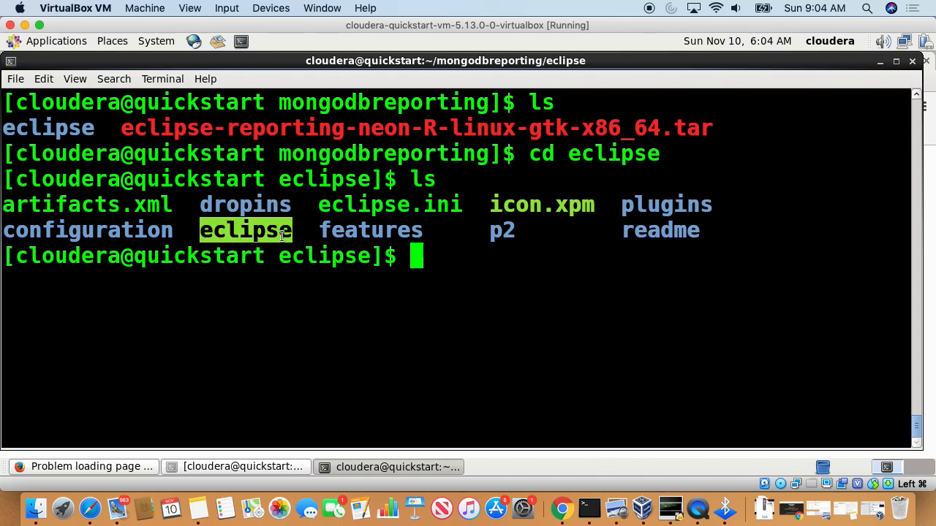
click(497, 247)
text(./e)
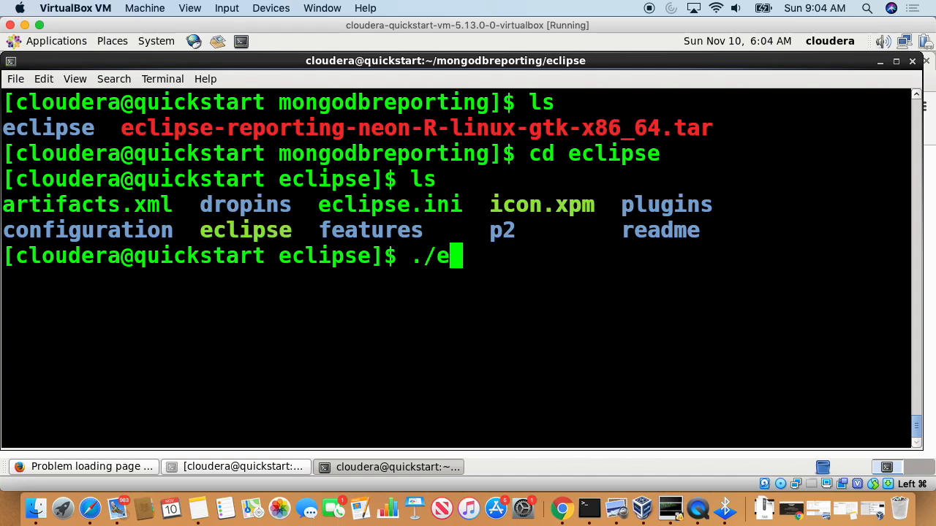
text(clipse)
Step: Launch Eclipse on /home/cloudera/workspace and accept upgrading the older workspace
key(Return)
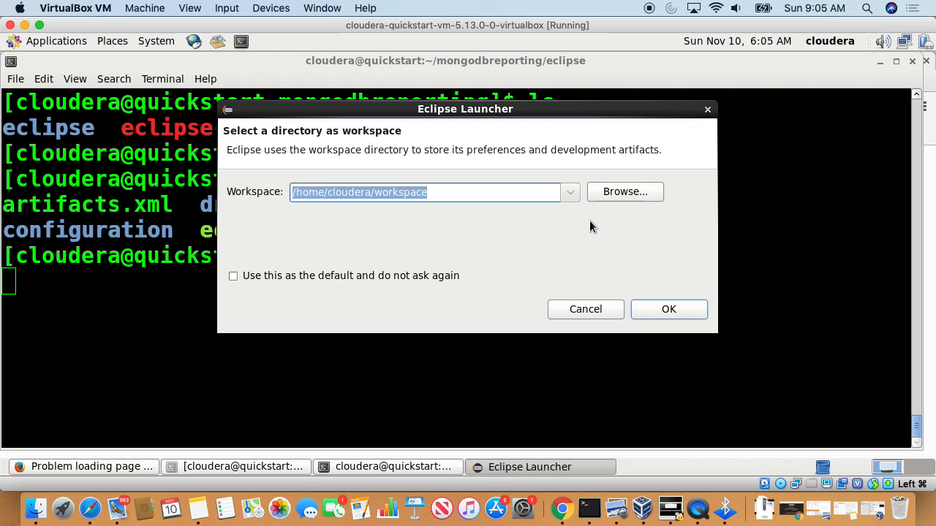
click(680, 312)
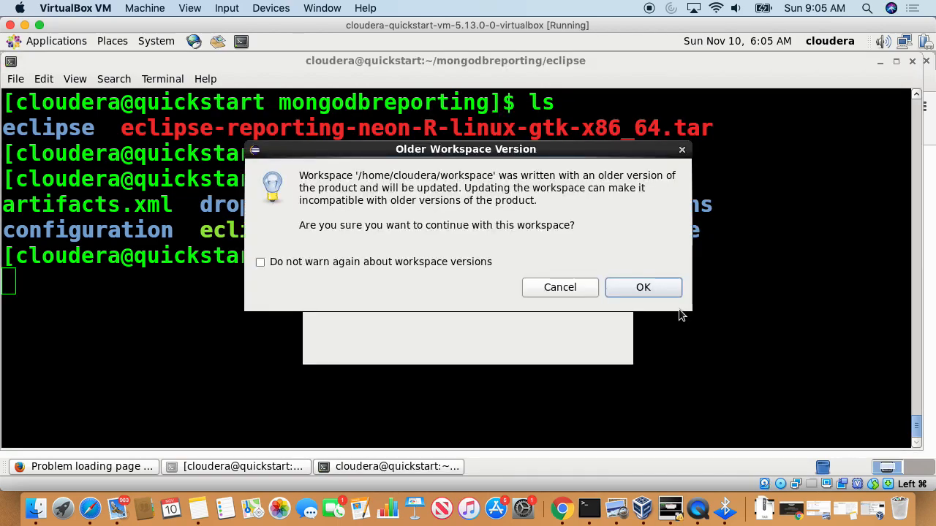
click(643, 288)
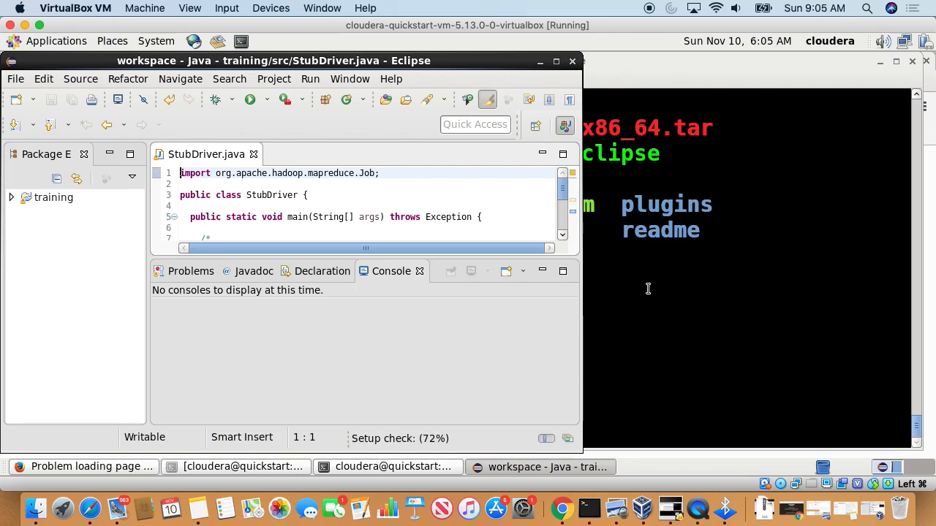
Step: Open Report Design through Window > Perspective > Open Perspective > Other
drag(446, 61, 587, 48)
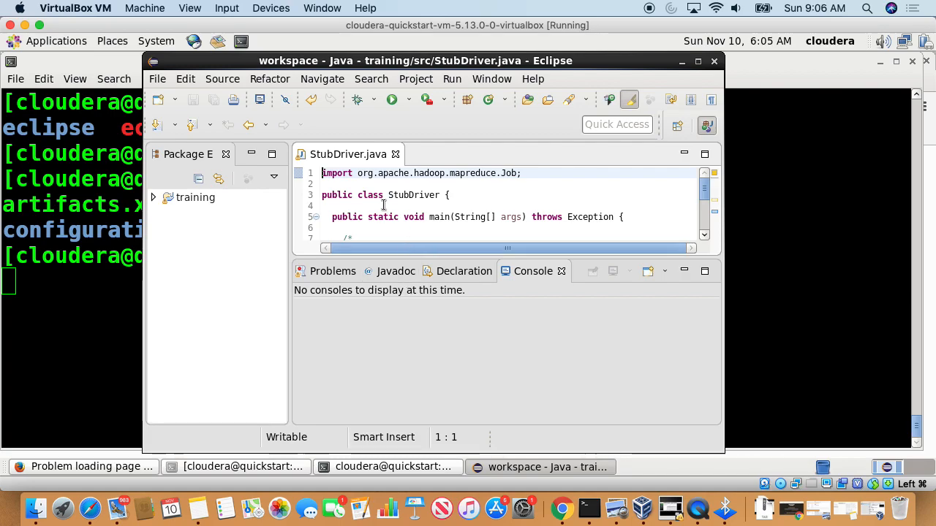
click(488, 80)
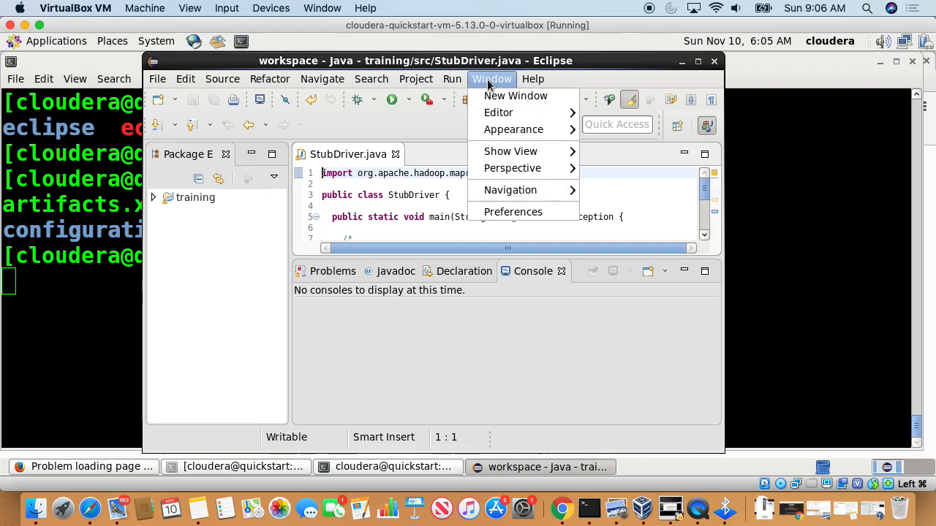
mouse_move(534, 171)
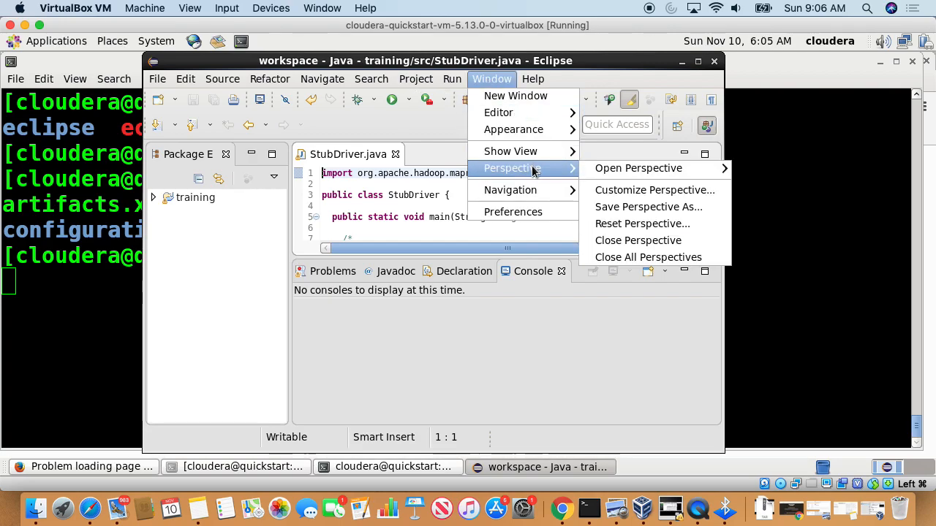
mouse_move(606, 171)
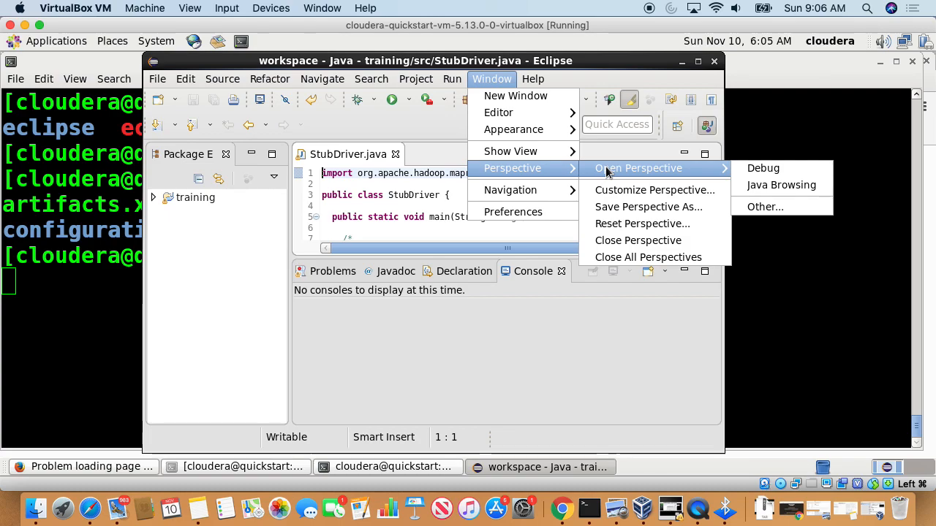
click(758, 206)
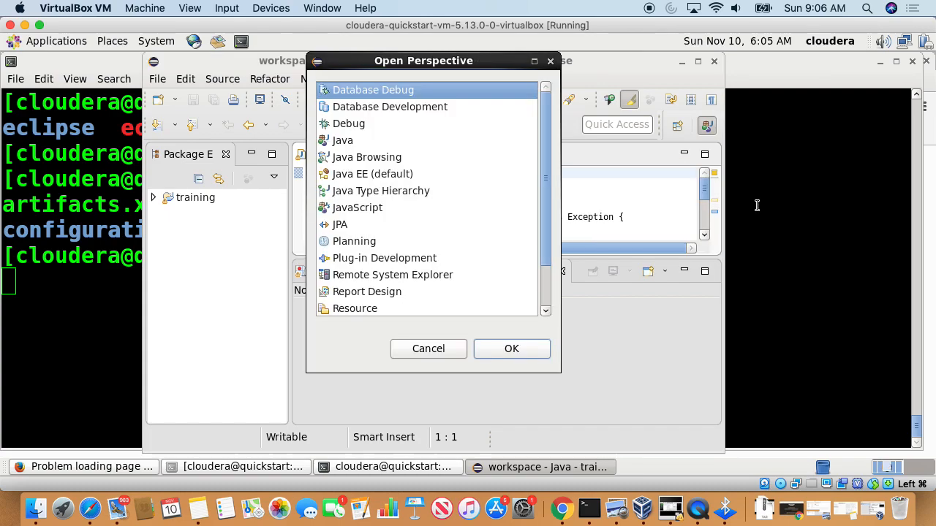
click(385, 291)
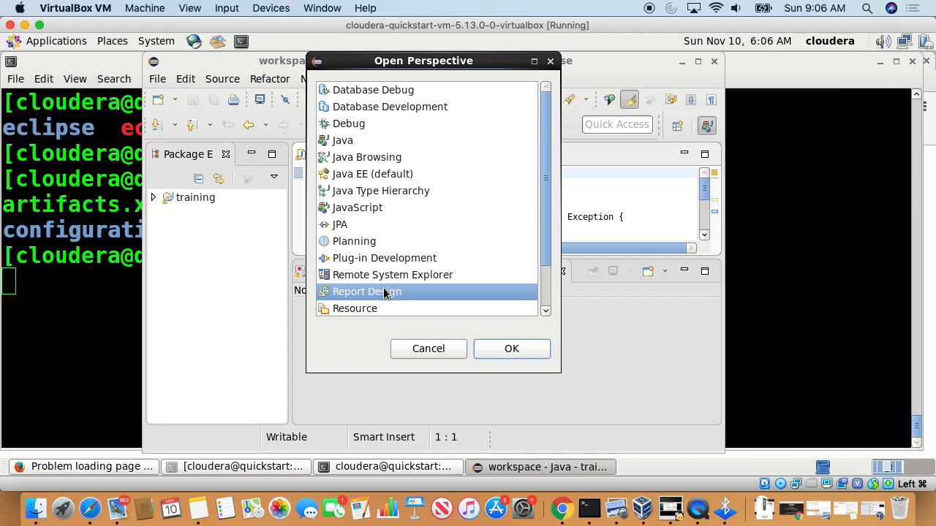
click(532, 354)
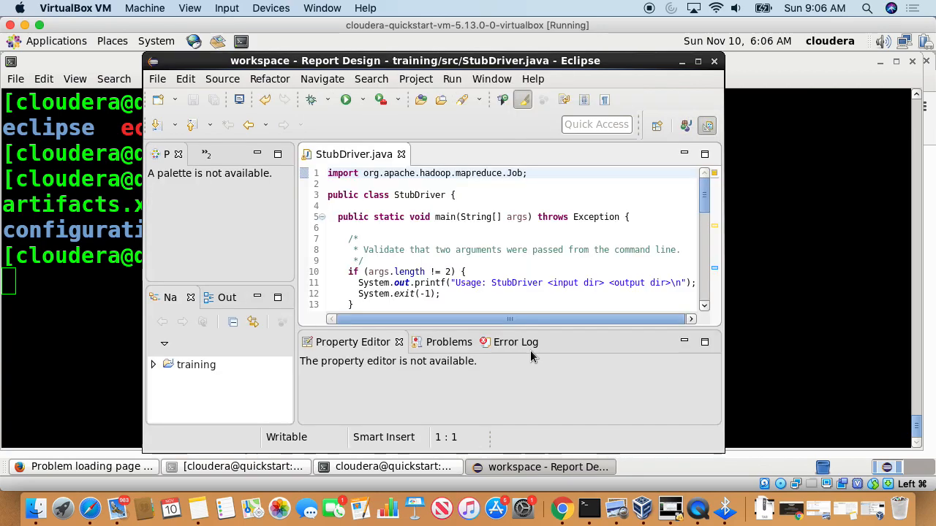
Step: Close StubDriver.java and use the BIRT Report Project wizard to create project Sample
click(401, 154)
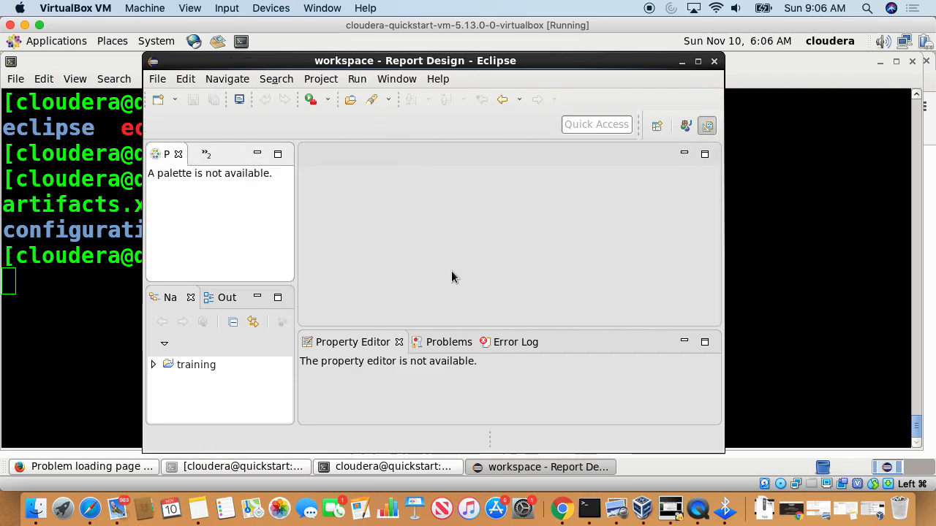
drag(503, 61, 505, 60)
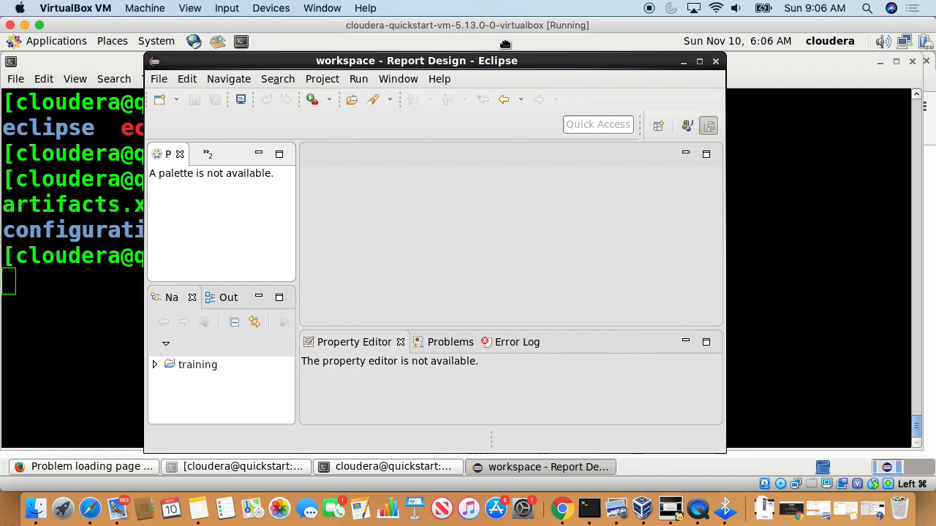
click(159, 79)
mouse_move(194, 114)
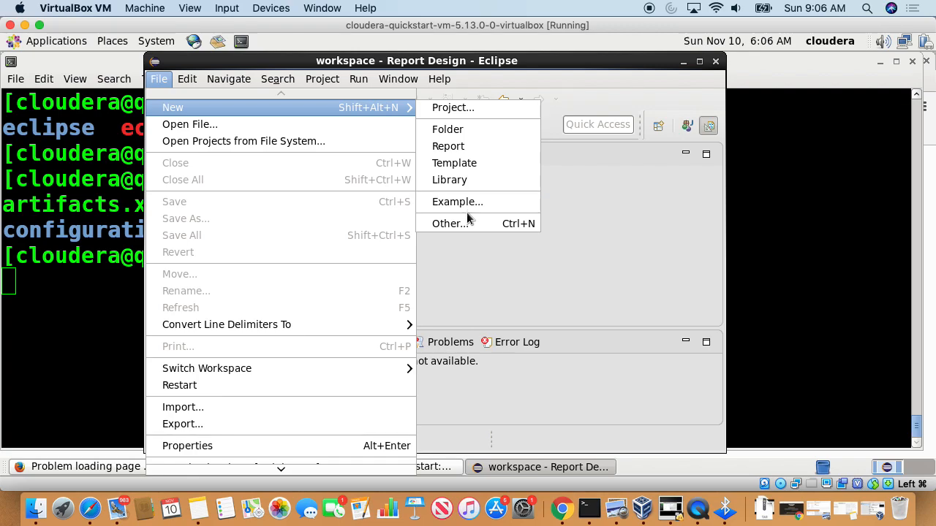
click(479, 111)
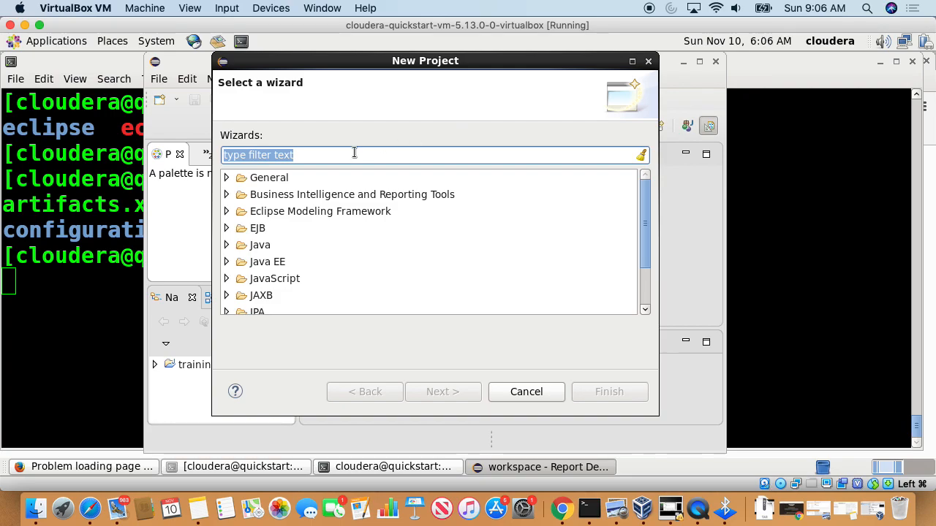
click(327, 198)
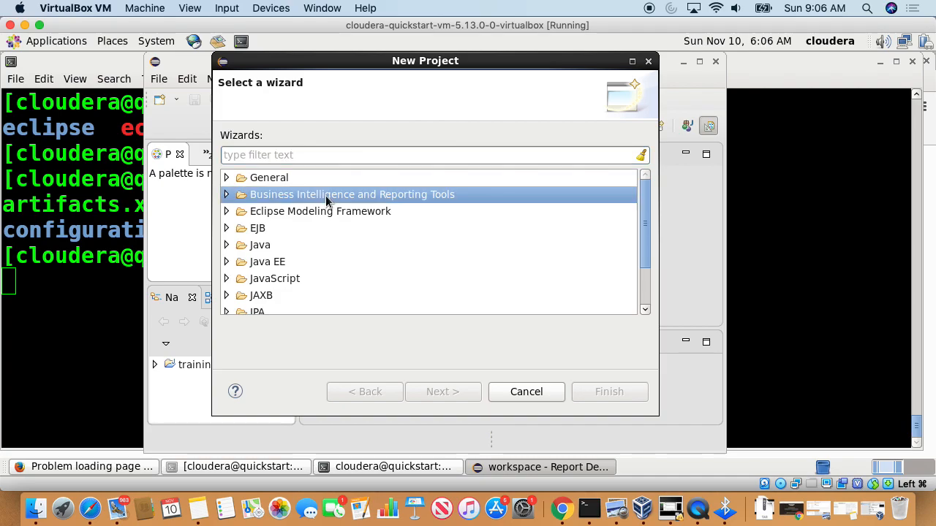
click(227, 195)
click(305, 247)
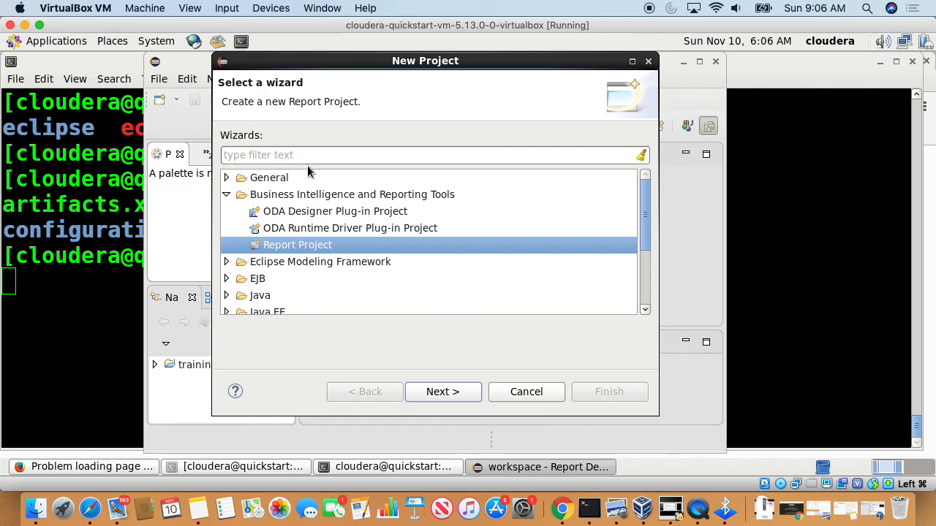
click(450, 395)
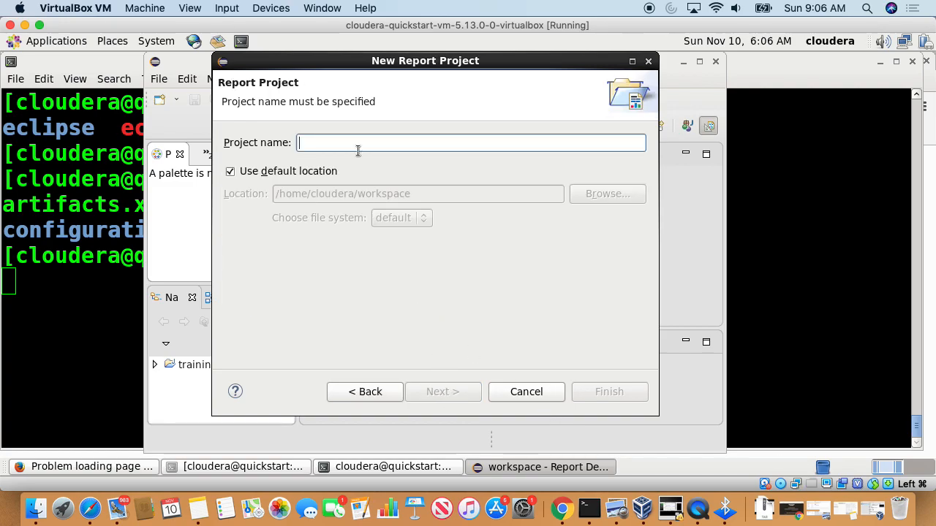
text(Sample)
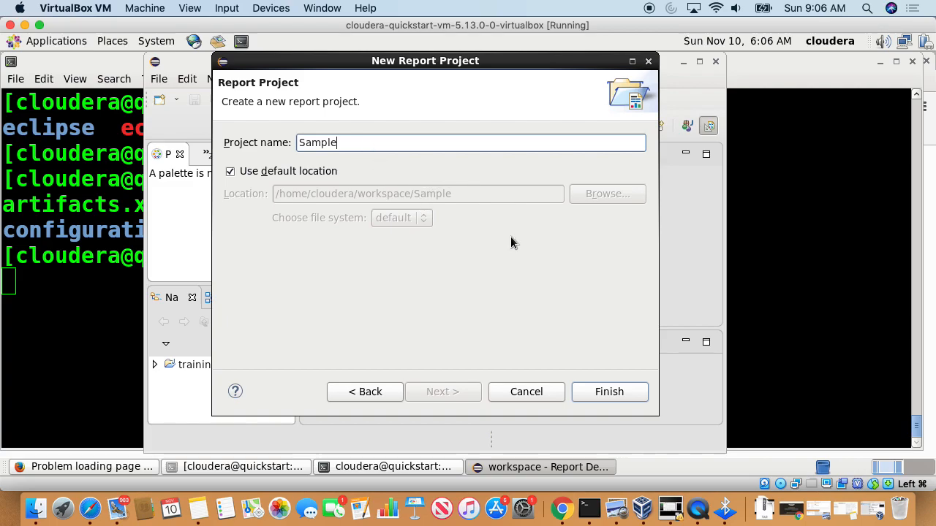
click(609, 392)
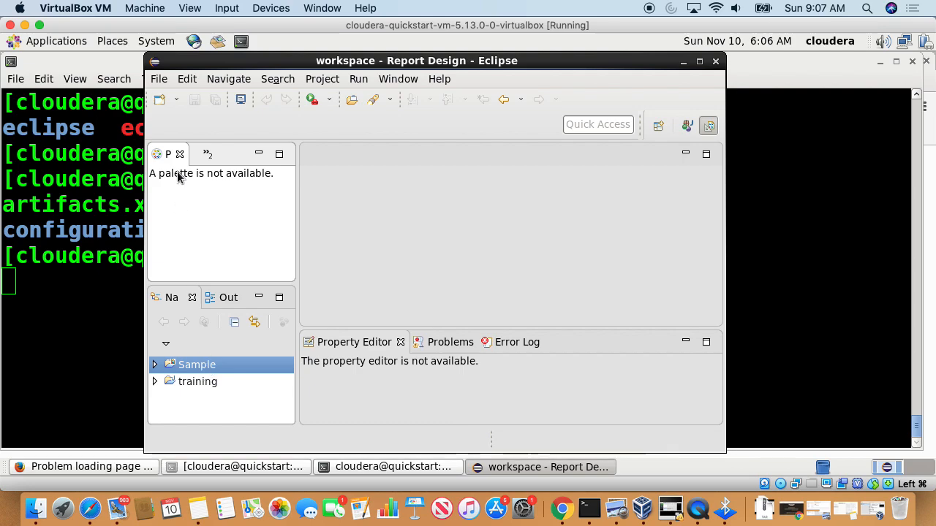
Step: Start a new report in the Sample folder named Demo1.rptdesign
click(175, 100)
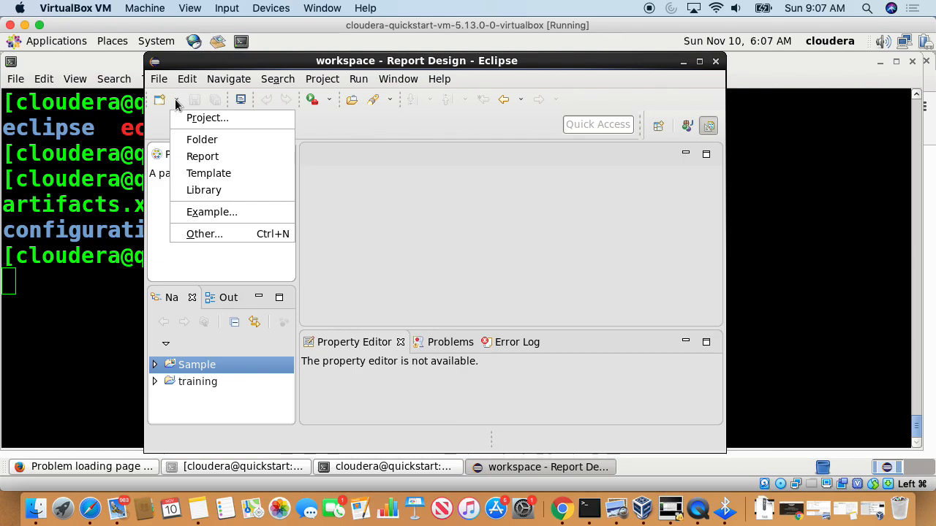
click(214, 157)
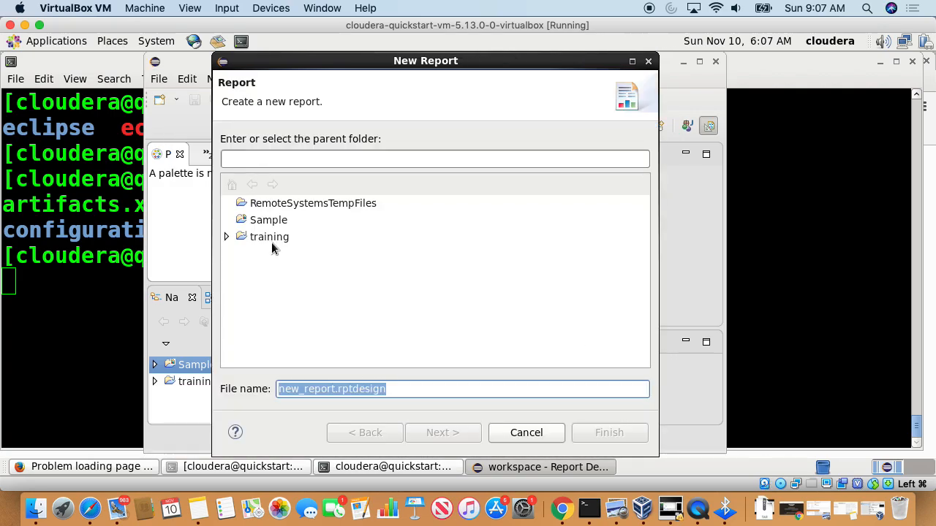
click(272, 221)
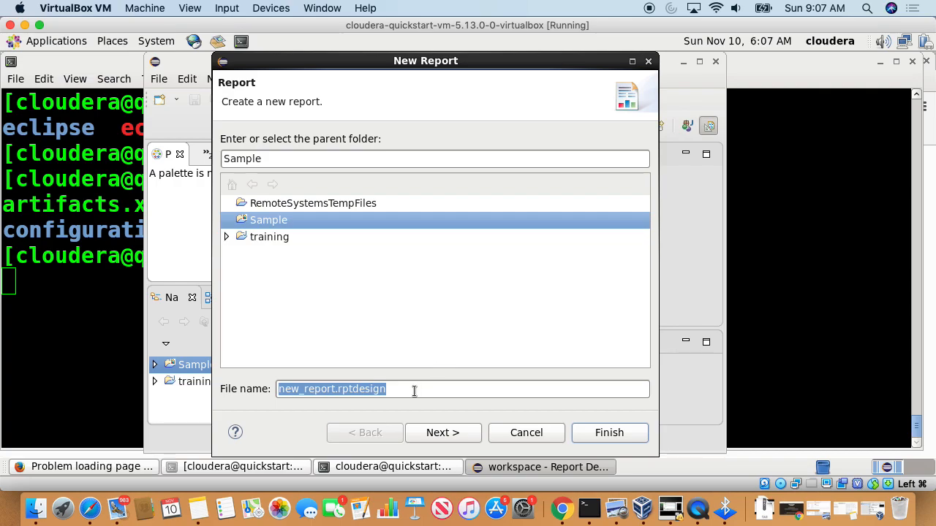
text(Demo)
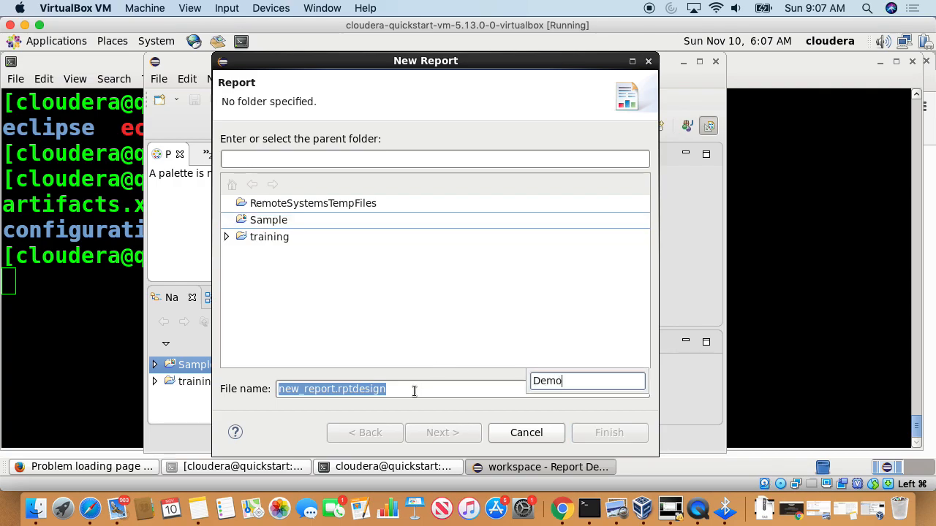
click(412, 395)
drag(411, 395, 215, 385)
text(Demo1)
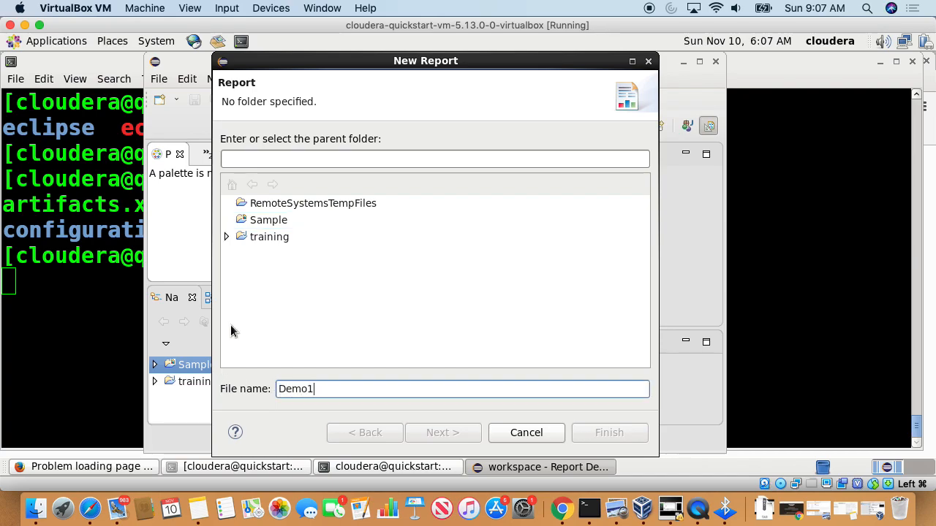
click(277, 221)
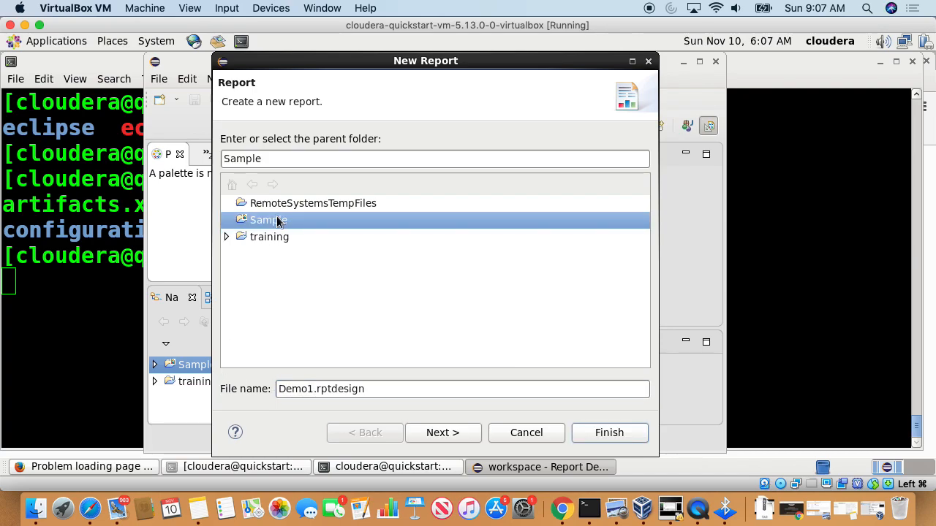
click(386, 388)
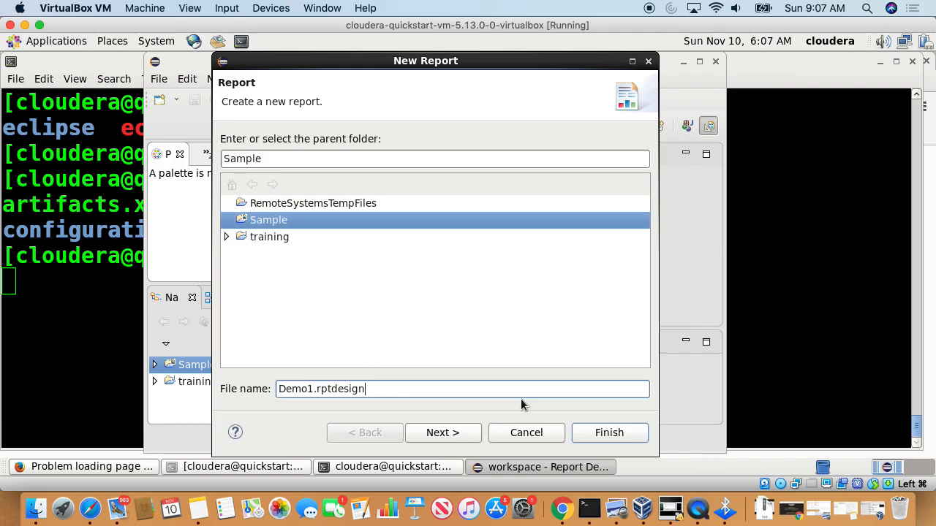
Step: Compare the listing templates, then build Demo1 from Simple Listing
click(467, 434)
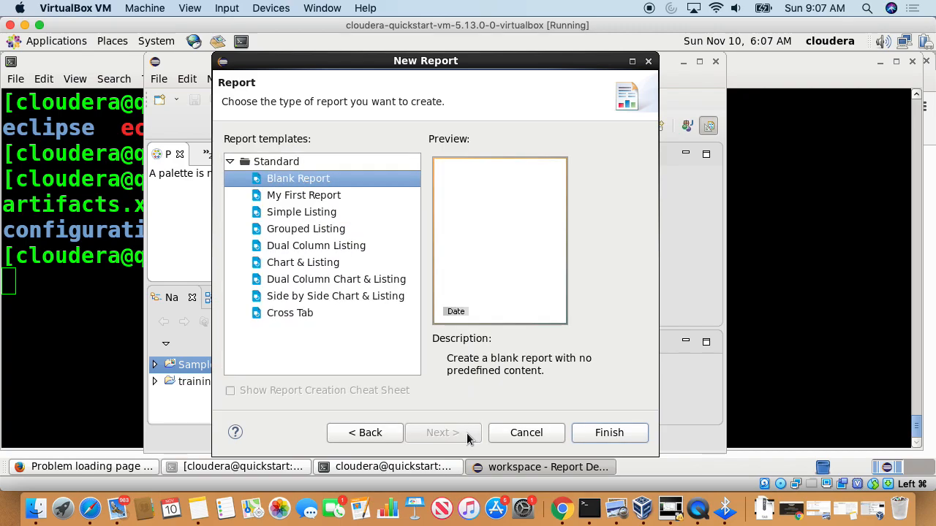
click(329, 212)
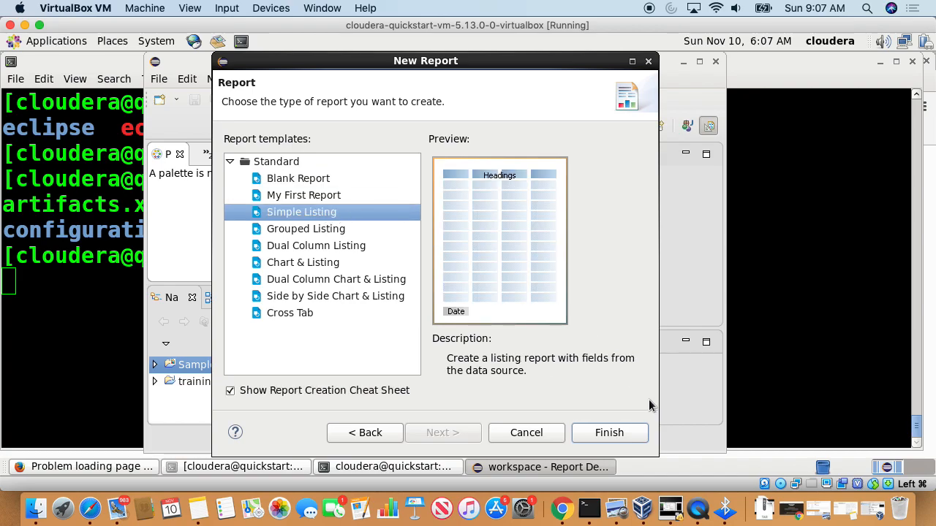
click(334, 229)
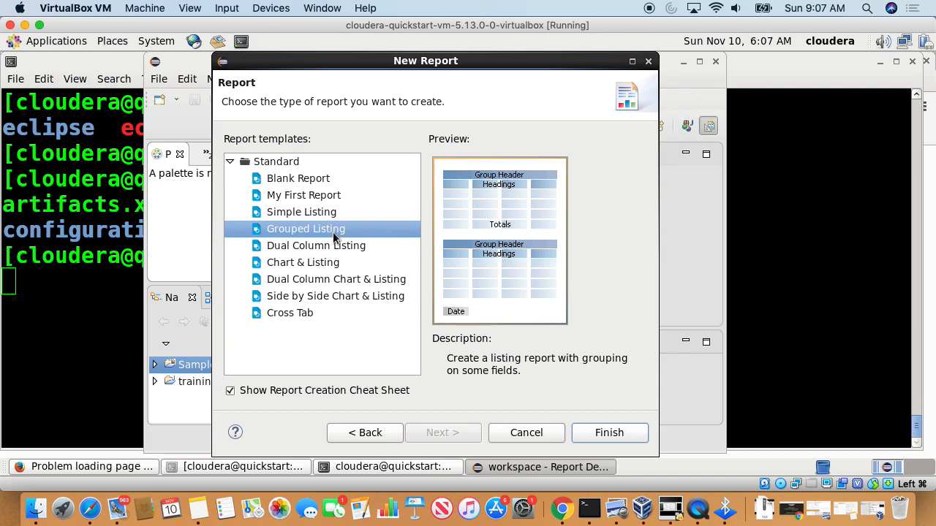
click(333, 247)
click(320, 265)
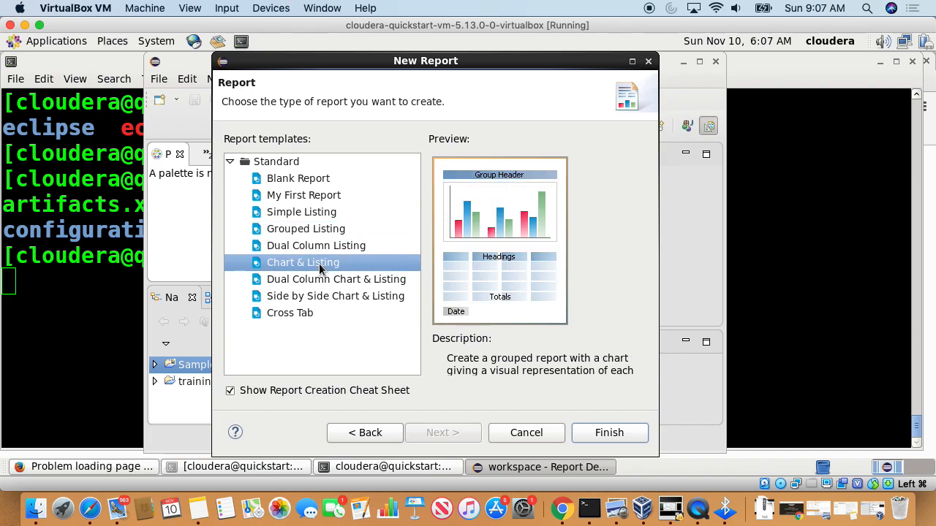
click(306, 213)
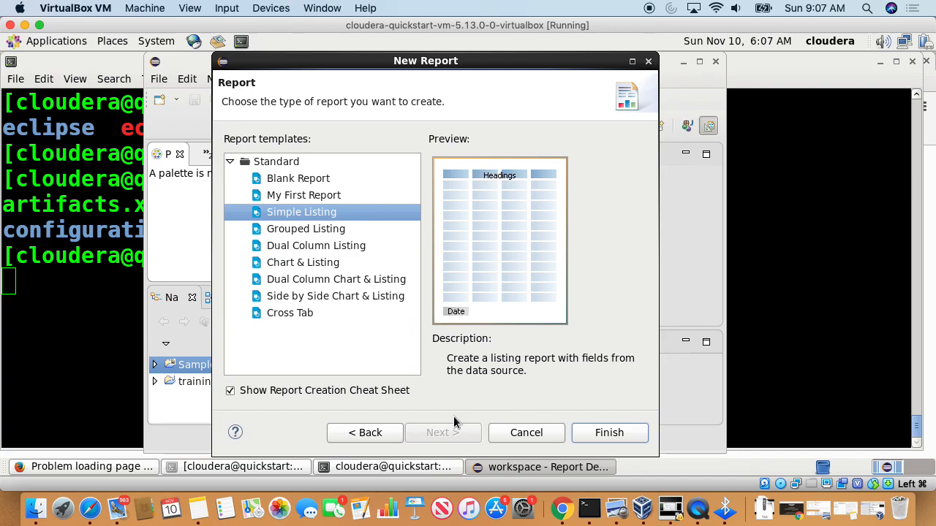
click(623, 434)
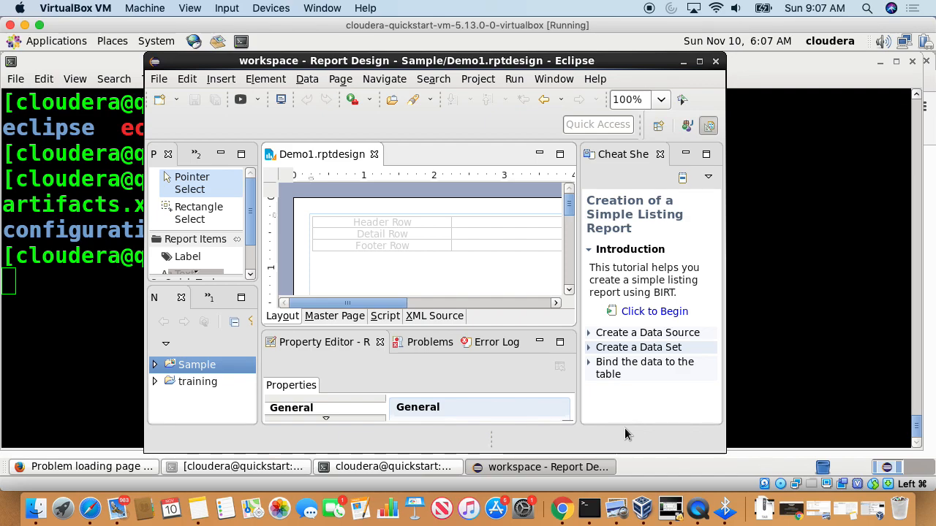
Step: In Data Explorer, start a new MongoDB data source named mymongo
click(196, 155)
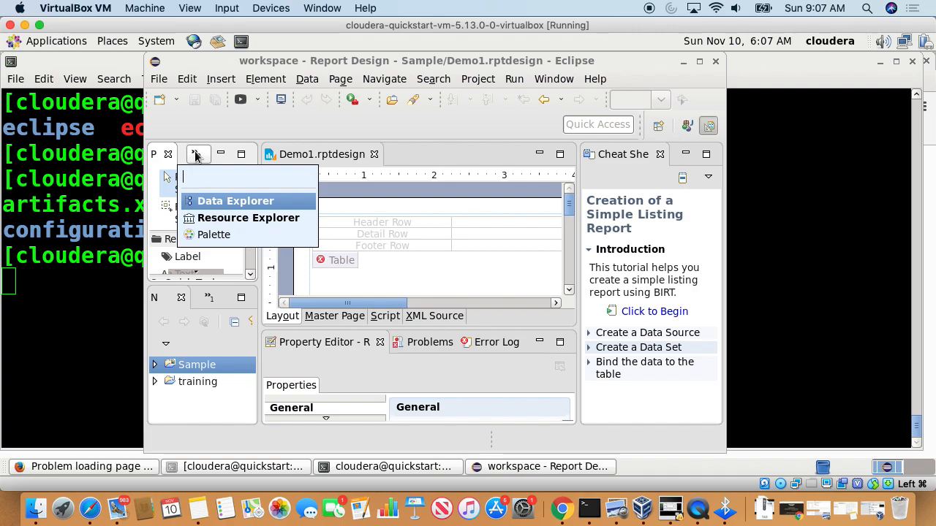
click(232, 202)
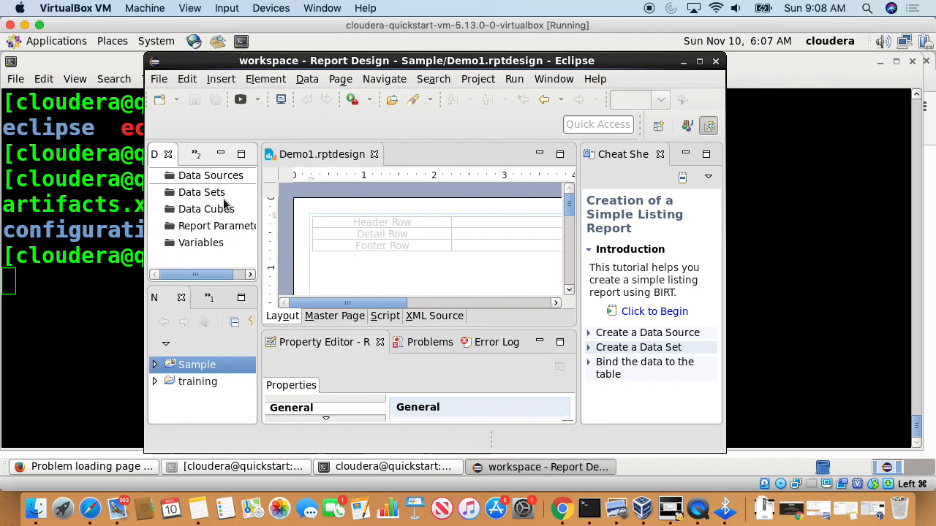
click(212, 179)
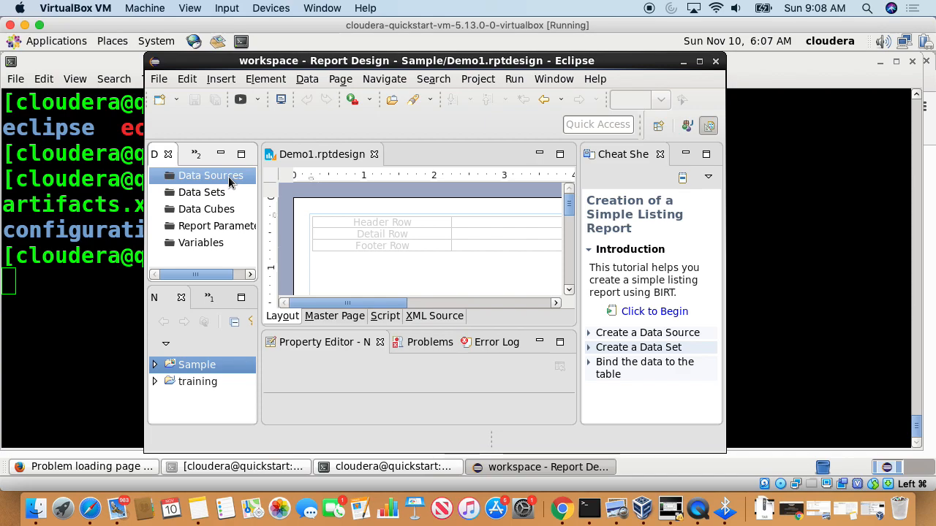
right_click(228, 177)
click(246, 187)
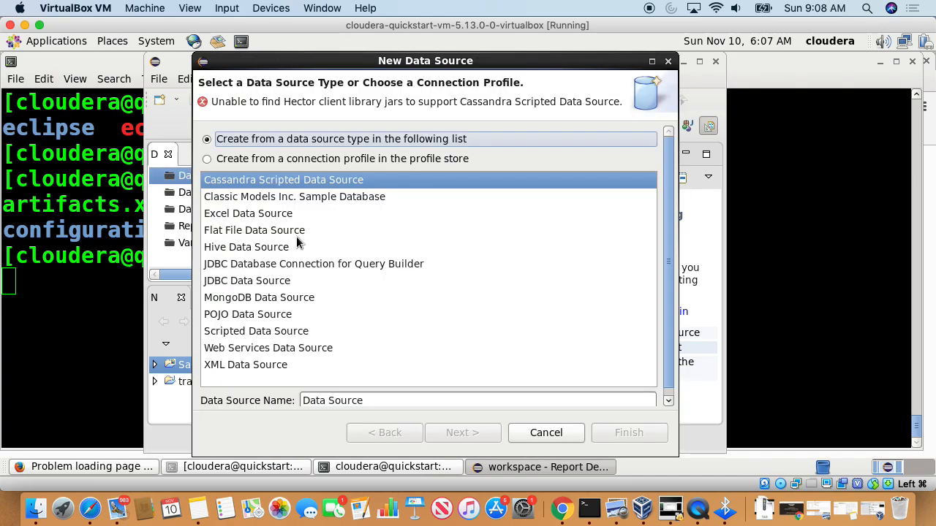
click(268, 301)
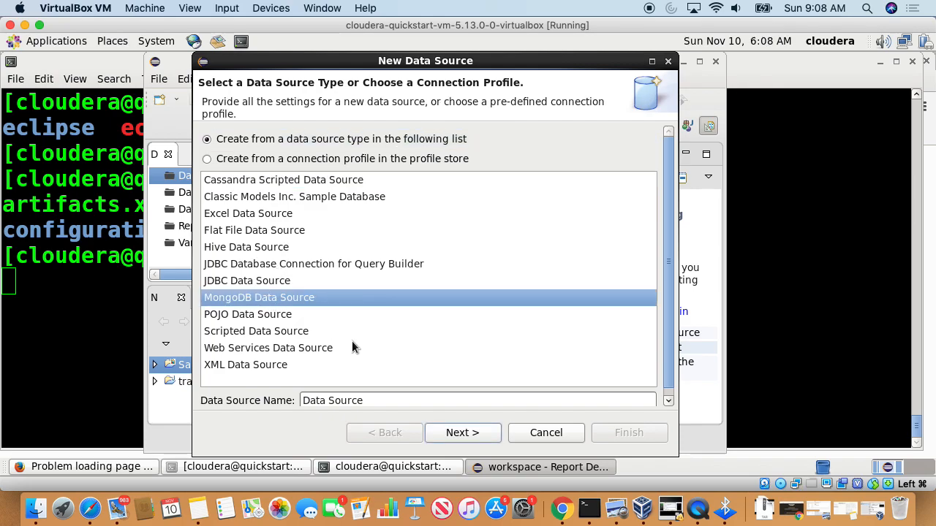
drag(367, 401, 233, 402)
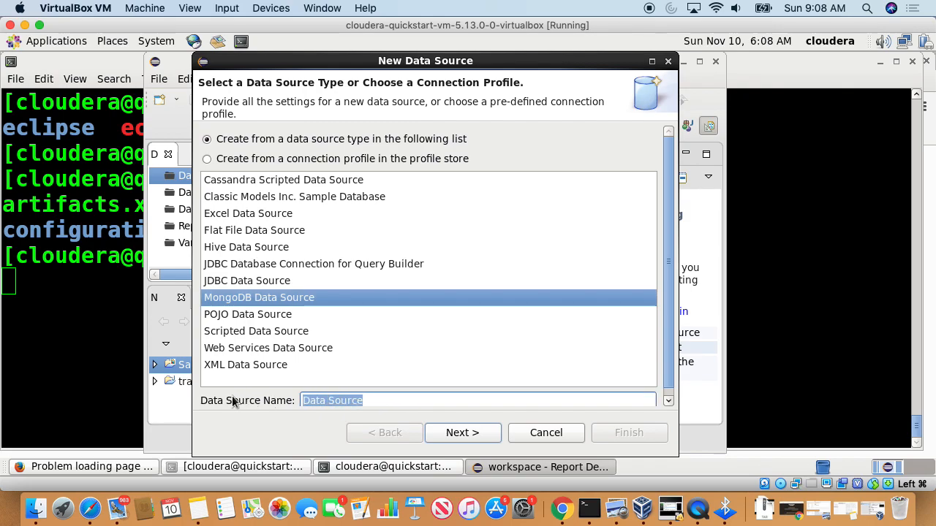
text(mymongo)
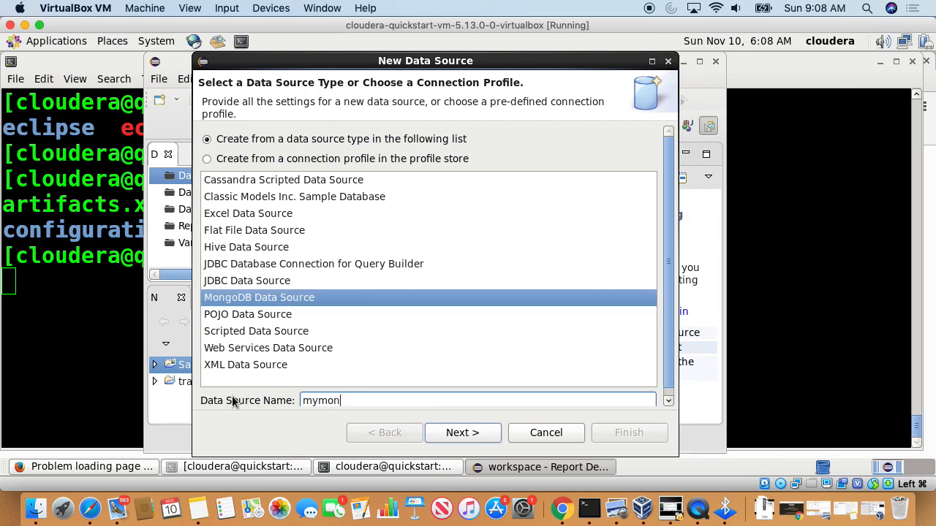
Step: Set host localhost and database twitter, ping the connection successfully, and finish
click(464, 434)
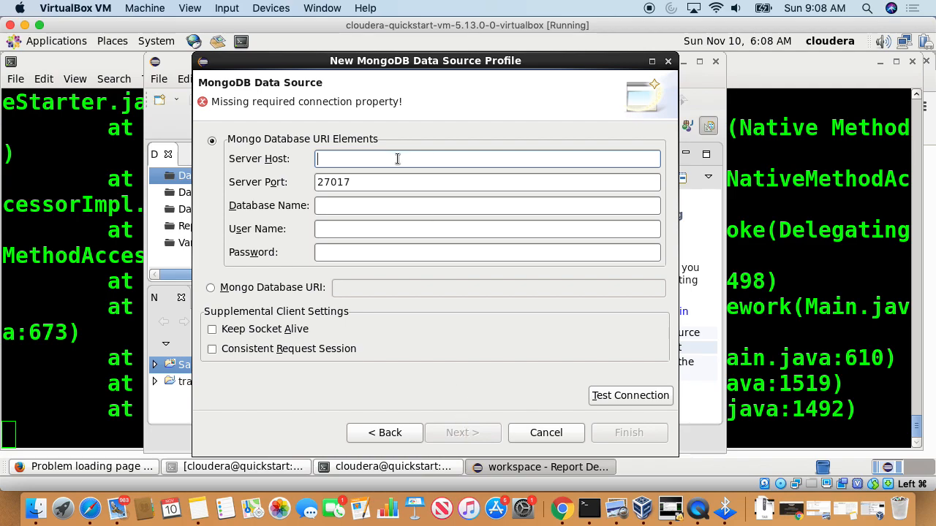
text(localhost)
click(380, 206)
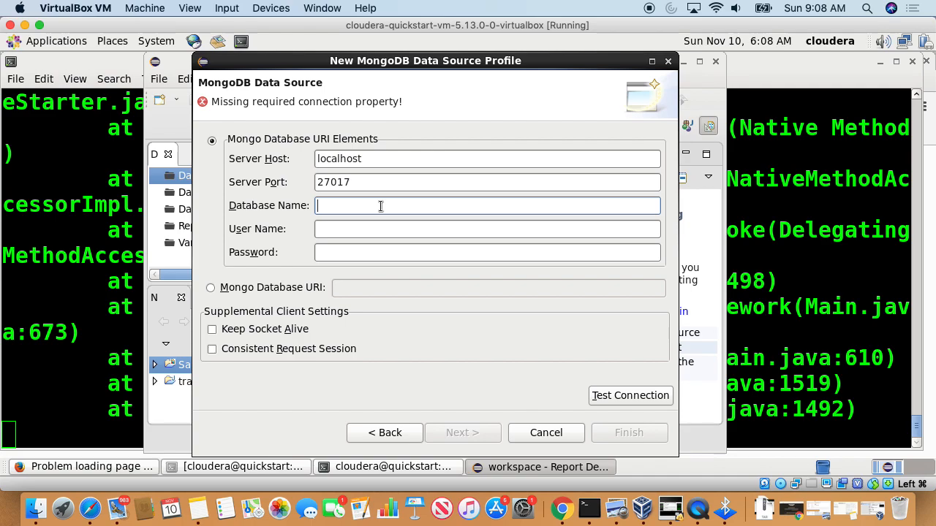
text(twitter)
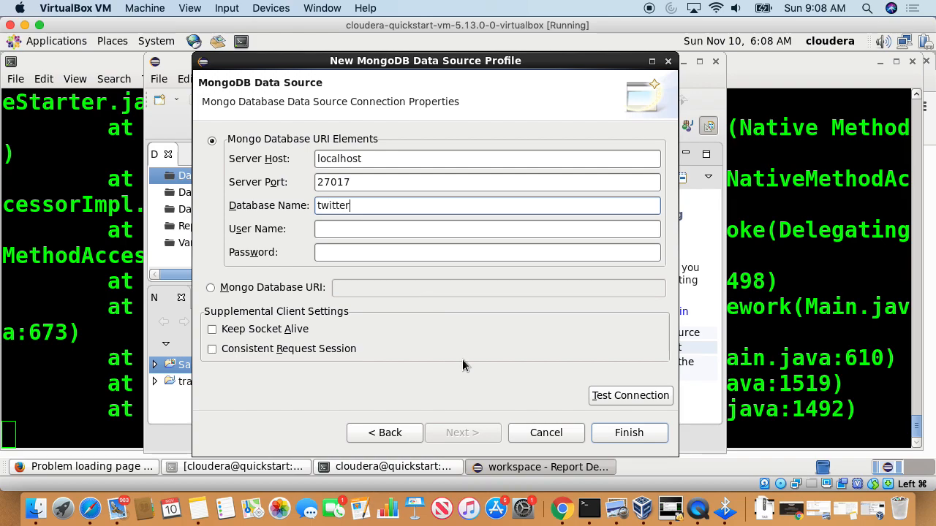
click(603, 395)
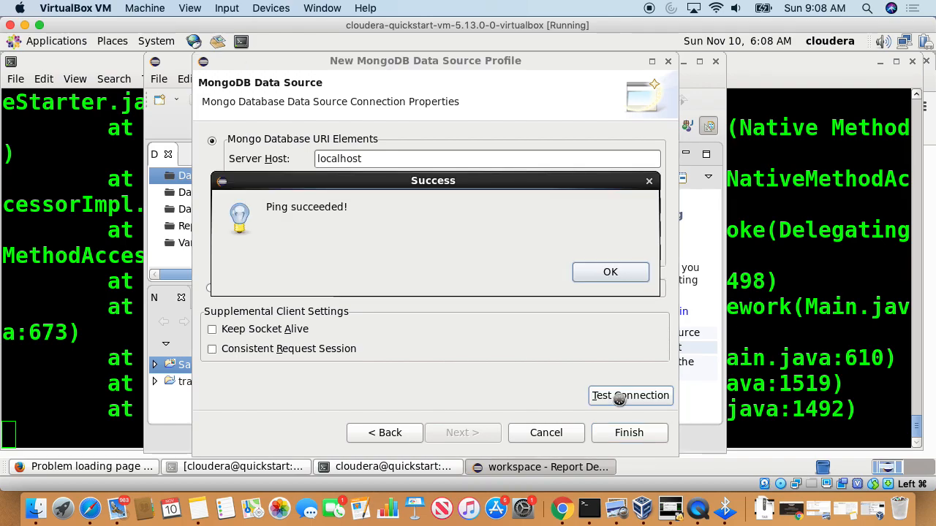
click(634, 269)
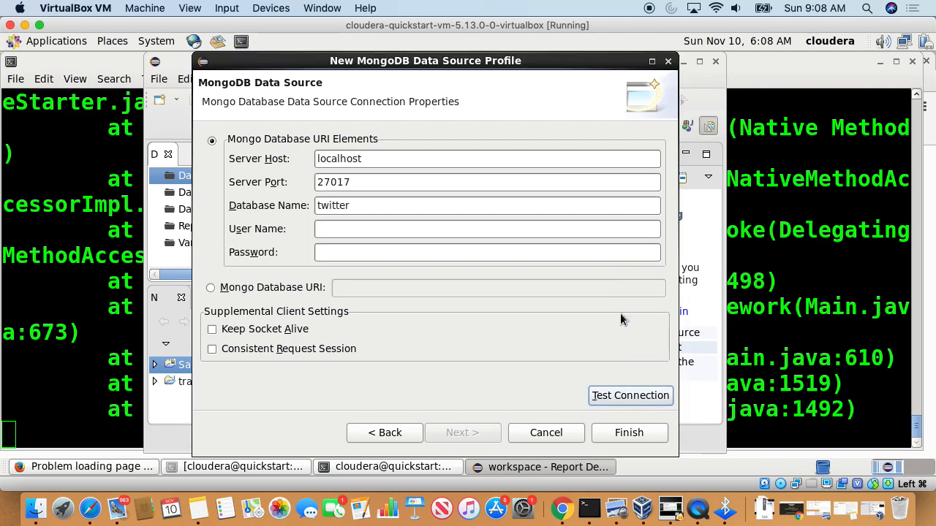
click(627, 434)
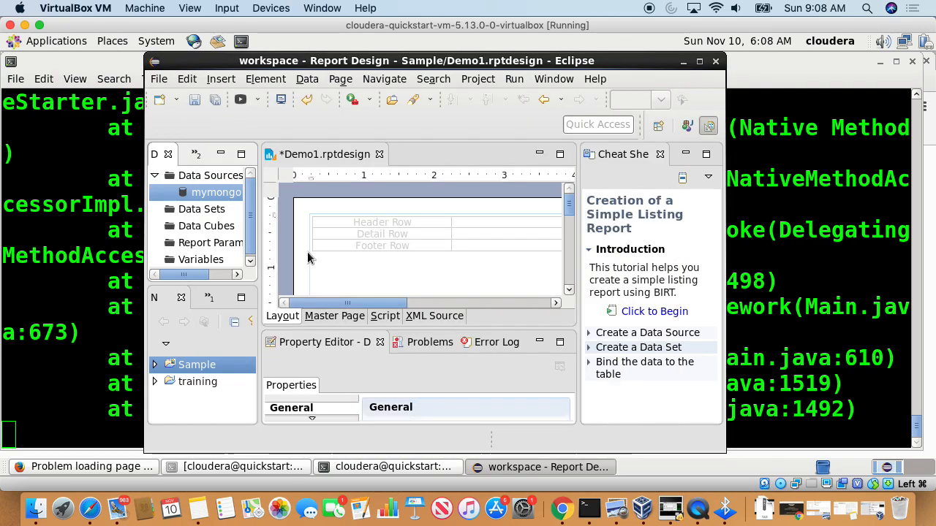
Step: Create a mymongo data set on the tweets collection with Name and Message selected
click(214, 212)
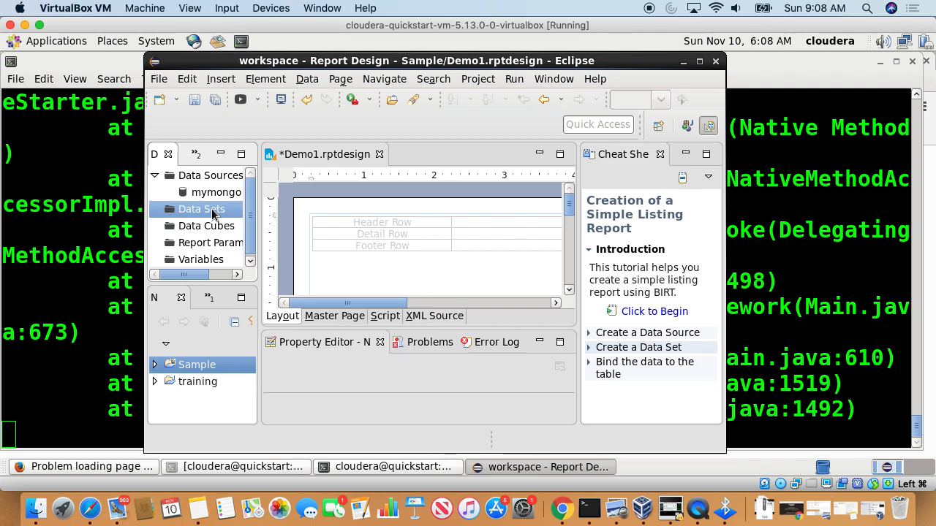
right_click(214, 212)
click(241, 217)
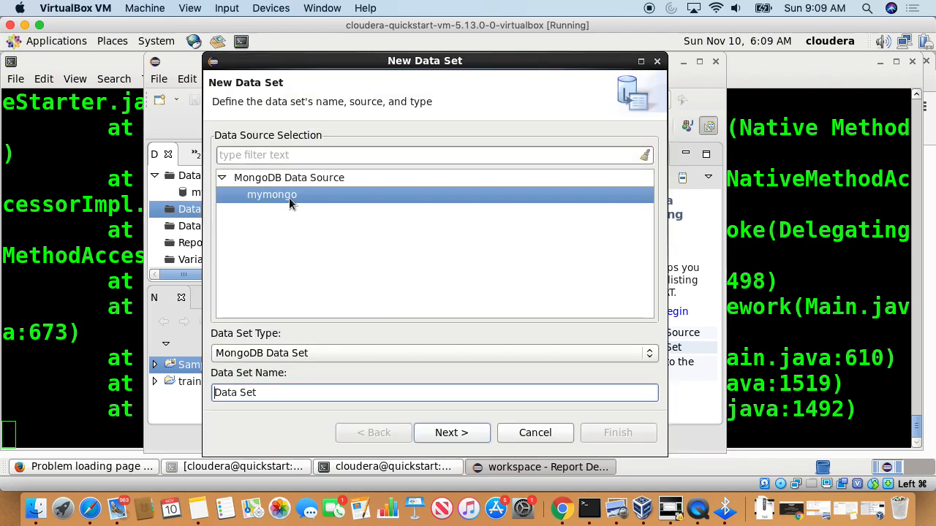
click(468, 437)
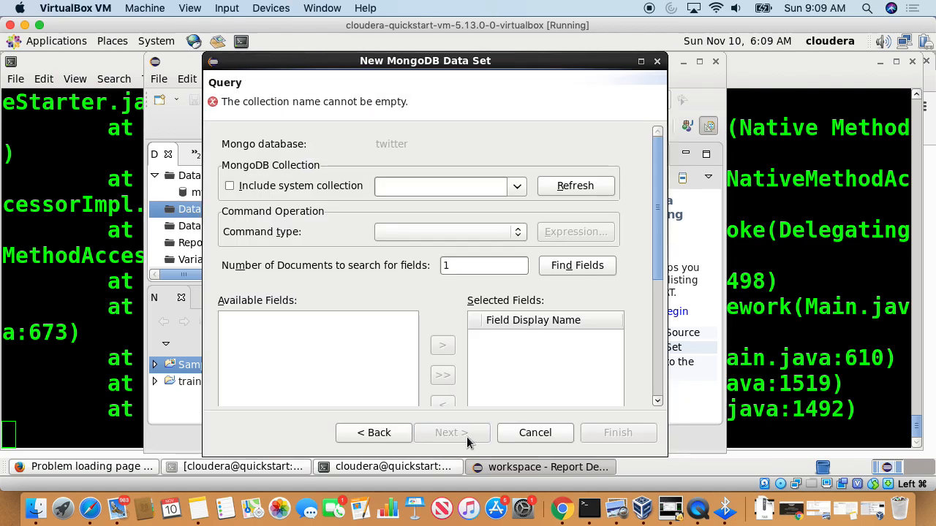
click(521, 188)
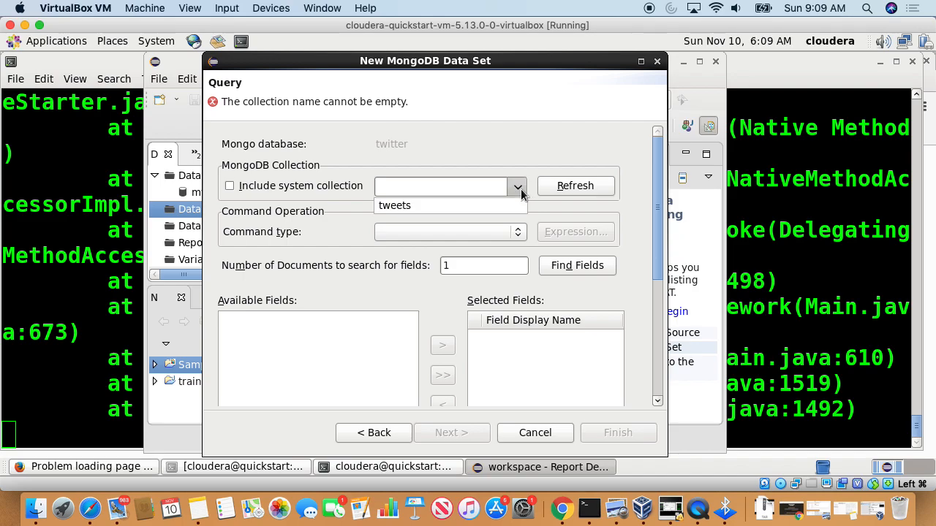
click(428, 198)
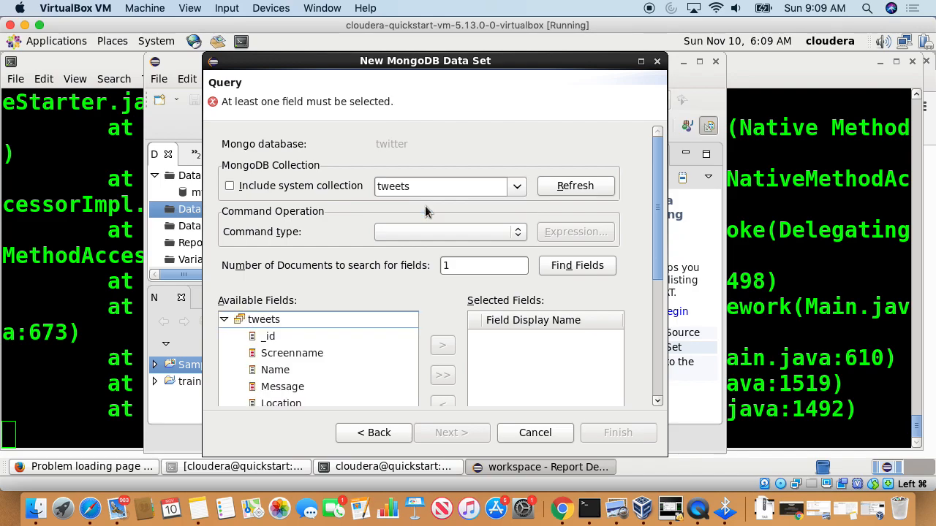
click(285, 372)
ctrl+click(287, 386)
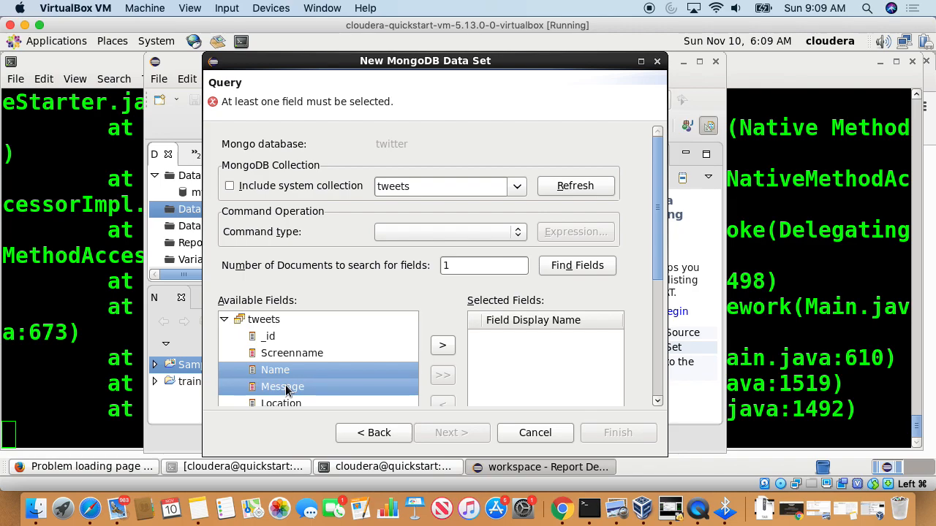
click(445, 348)
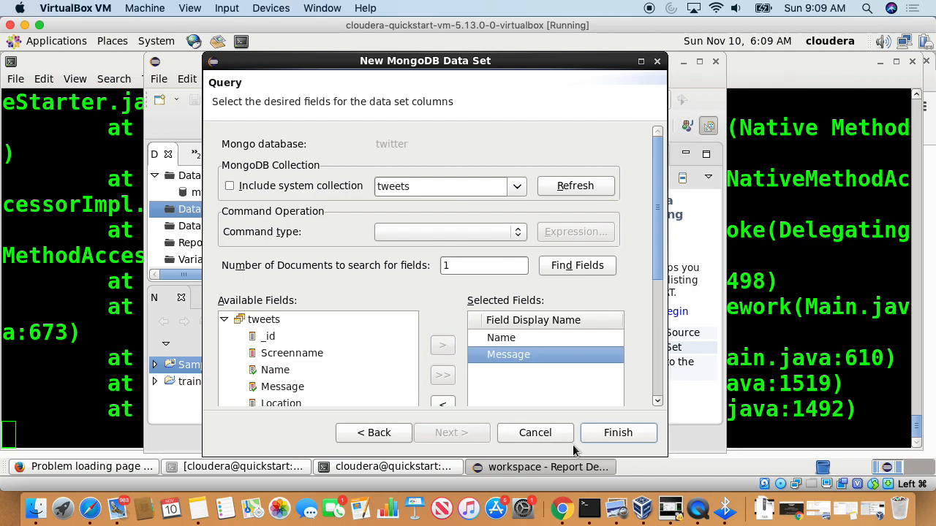
click(602, 433)
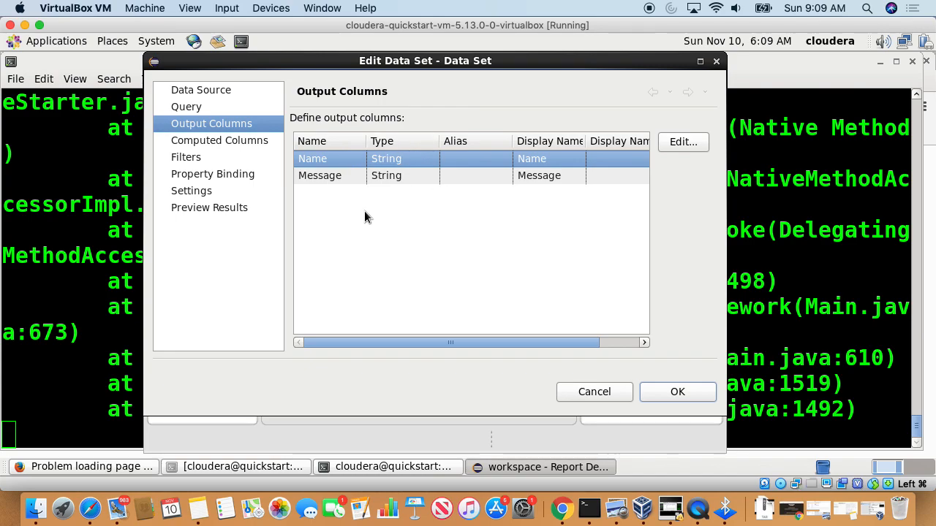
Step: Drag Name and Message from the data set into the table's first and second columns
click(663, 389)
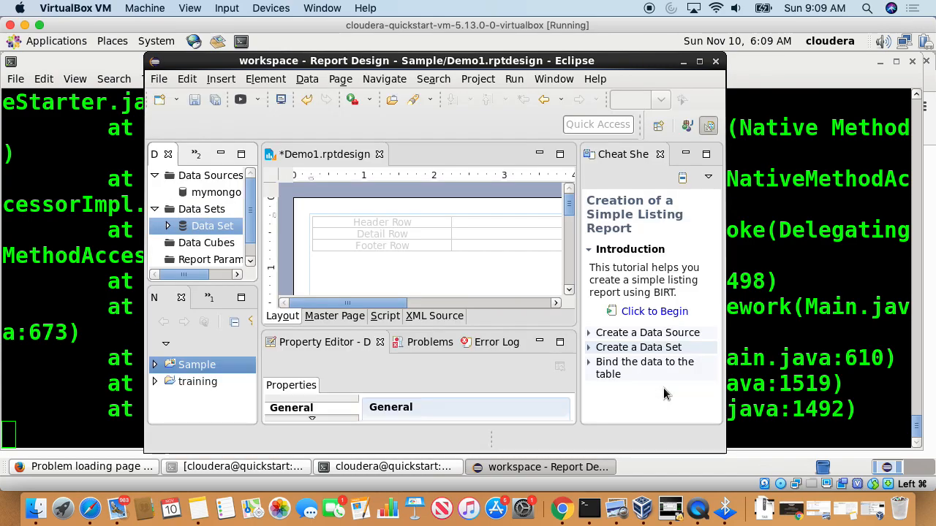
click(167, 225)
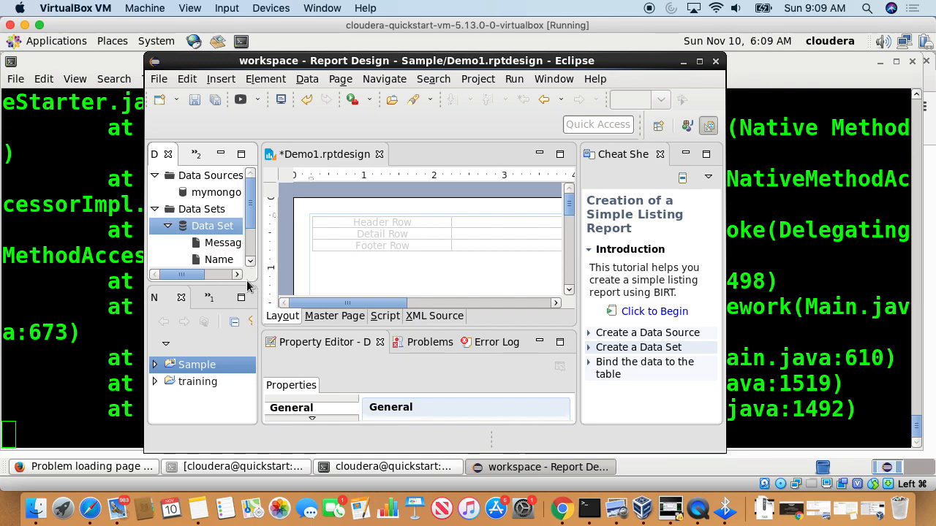
drag(223, 261, 391, 235)
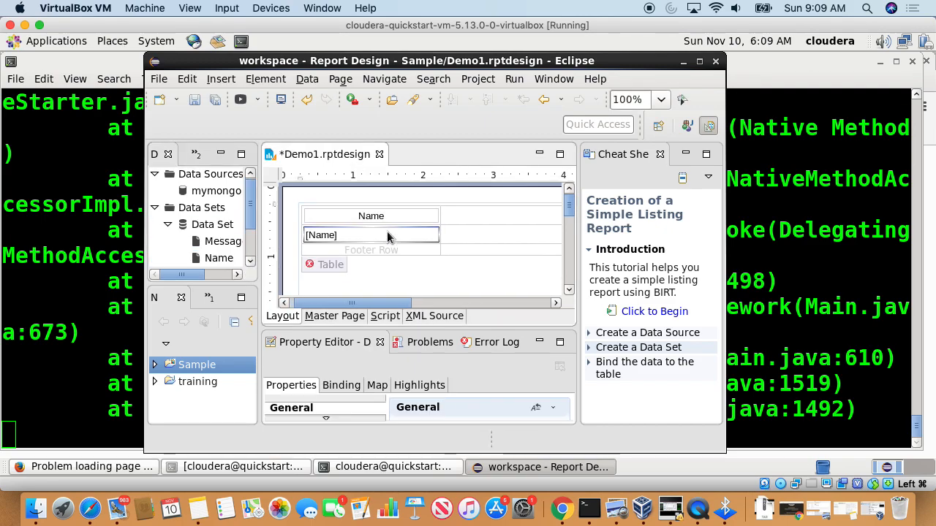
click(219, 242)
drag(219, 242, 472, 242)
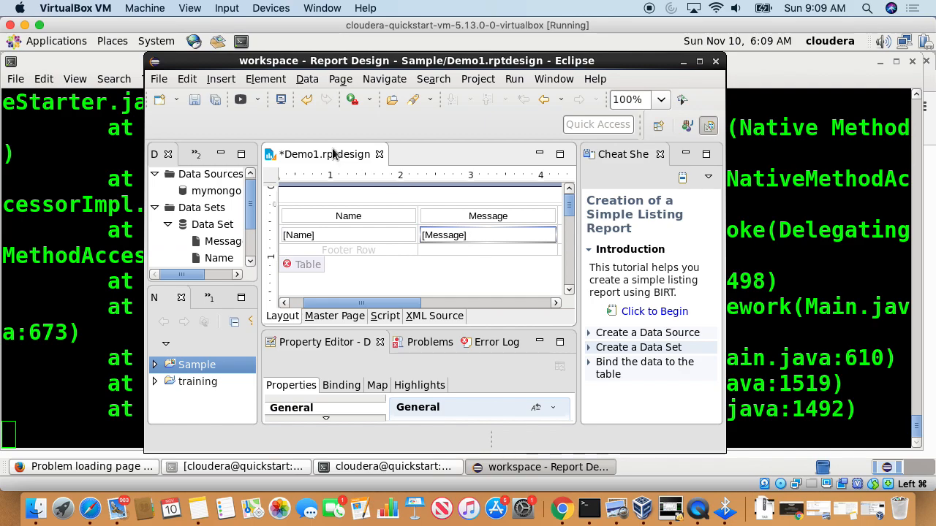
click(258, 100)
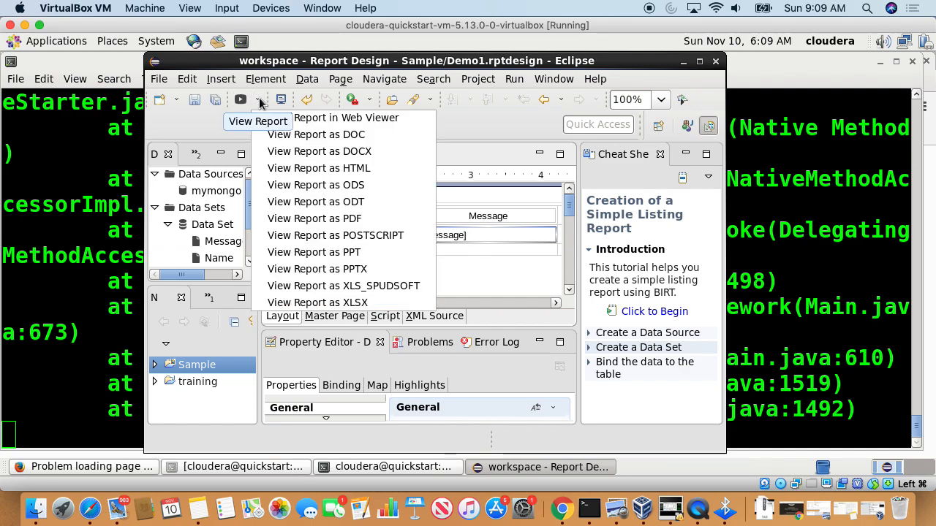
Step: Preview the report as PDF, then in the Web Viewer, closing each gedit window
click(362, 219)
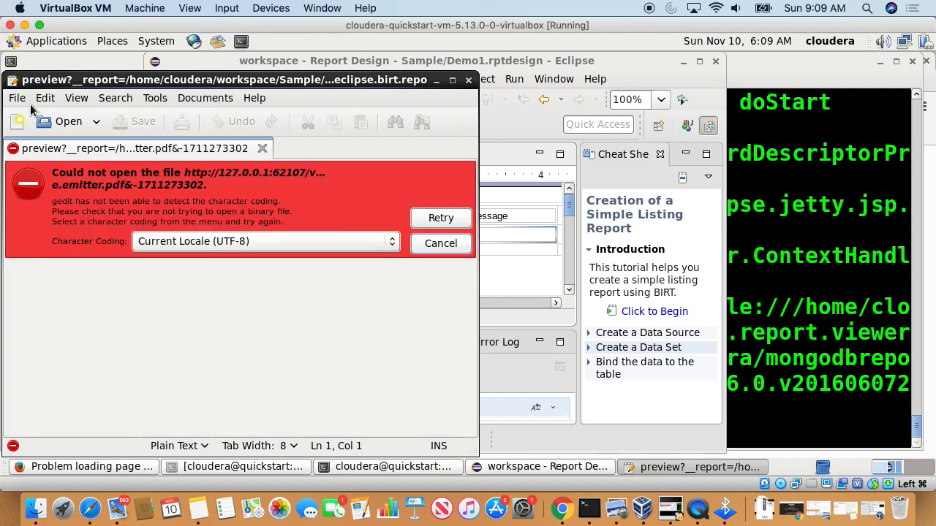
click(469, 80)
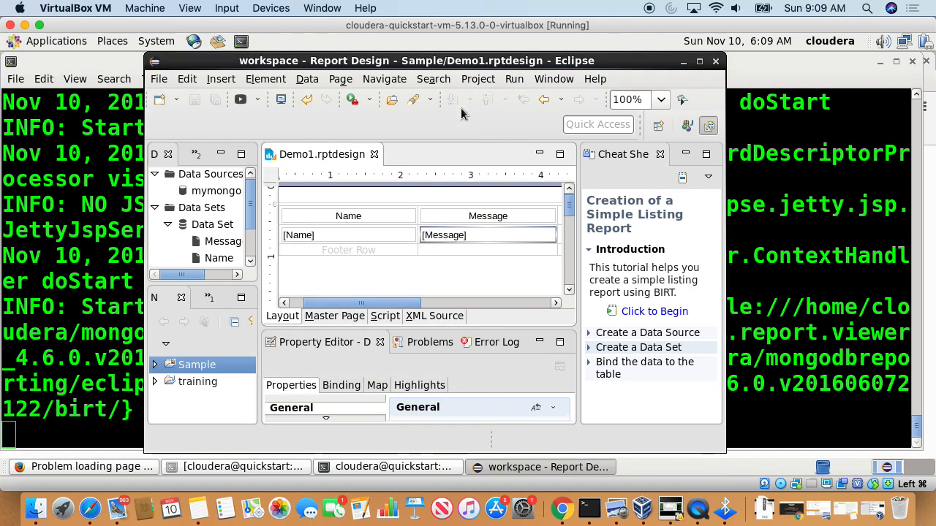
click(256, 101)
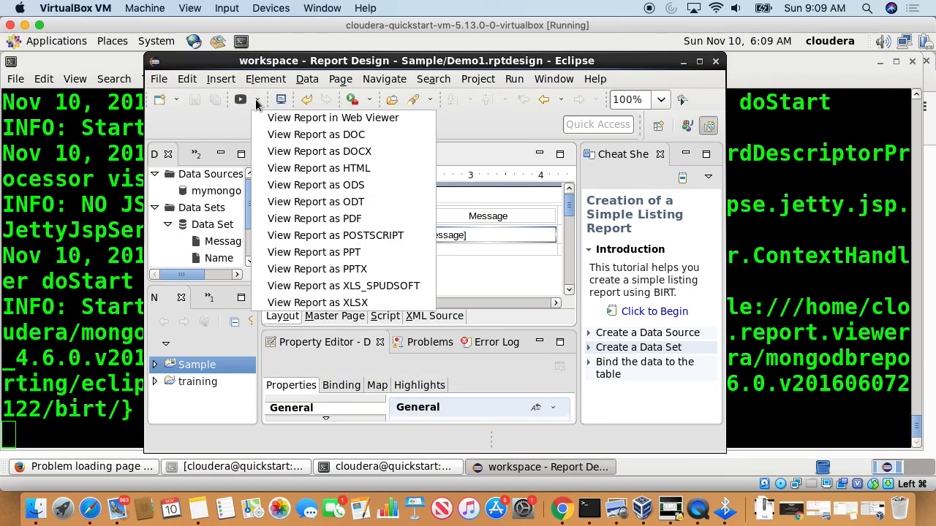
click(298, 119)
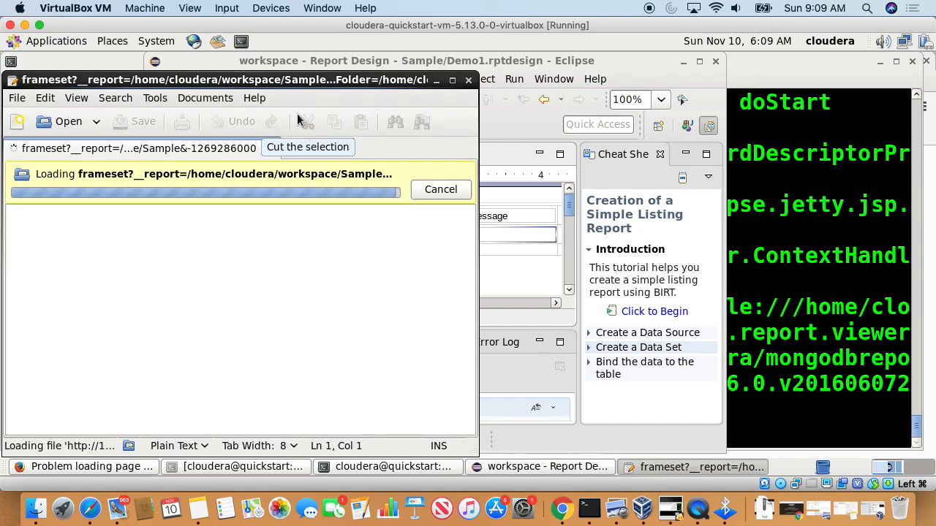
drag(317, 80, 542, 10)
scroll(521, 247, down, 5)
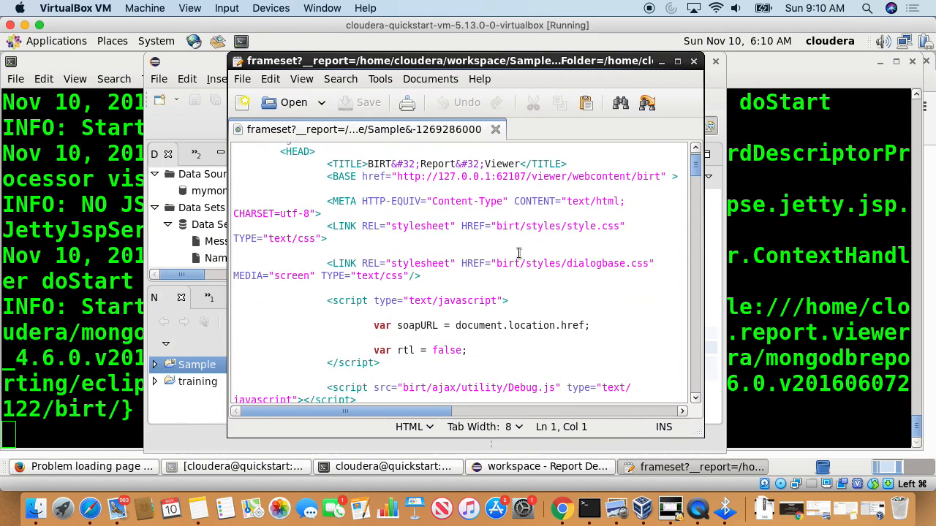
scroll(518, 253, down, 4)
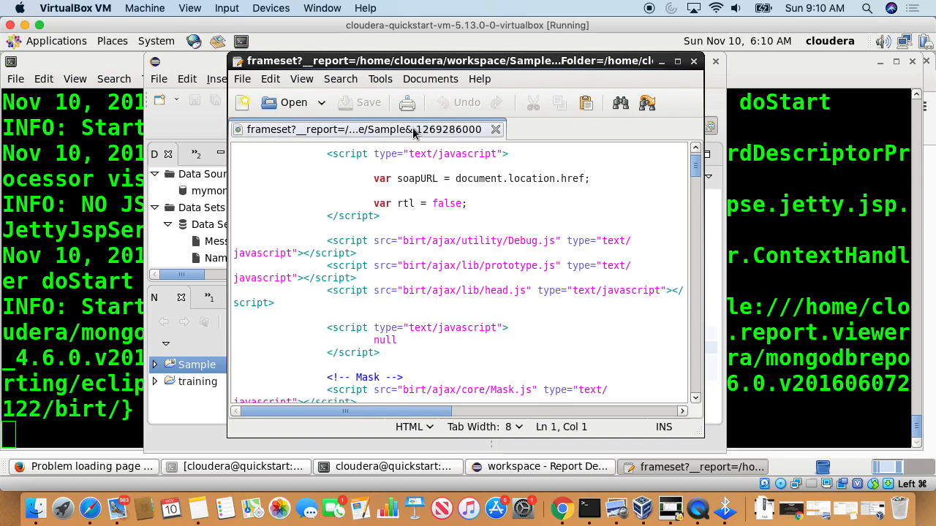
click(693, 61)
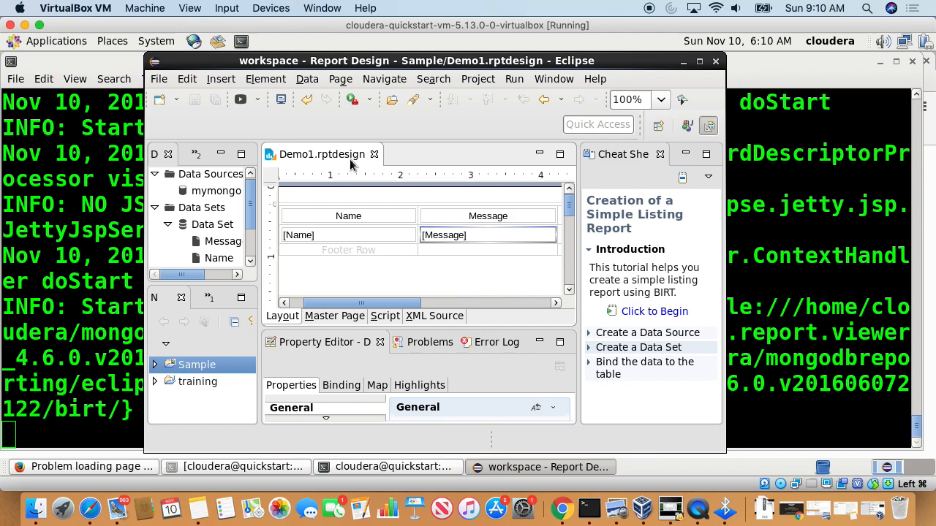
Step: Preview the report as DOCX, scroll through its Word XML, and close it
click(258, 100)
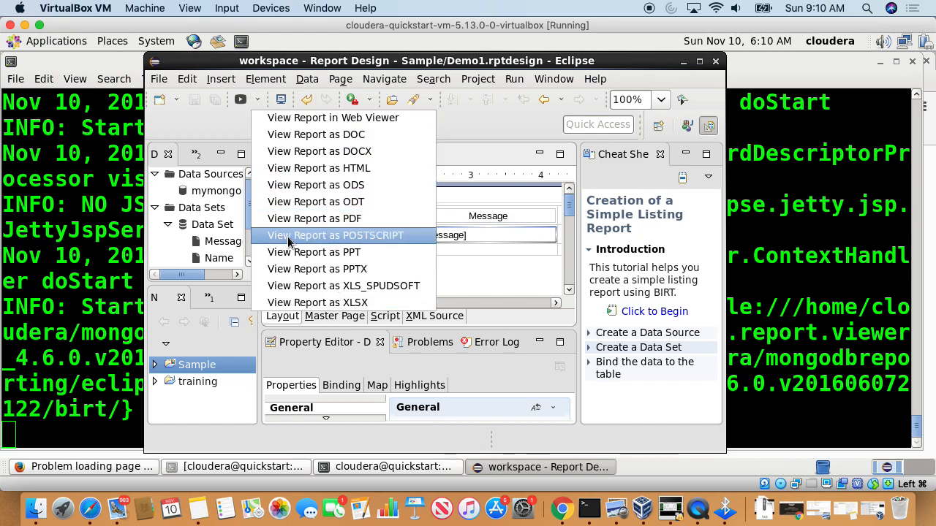
click(337, 157)
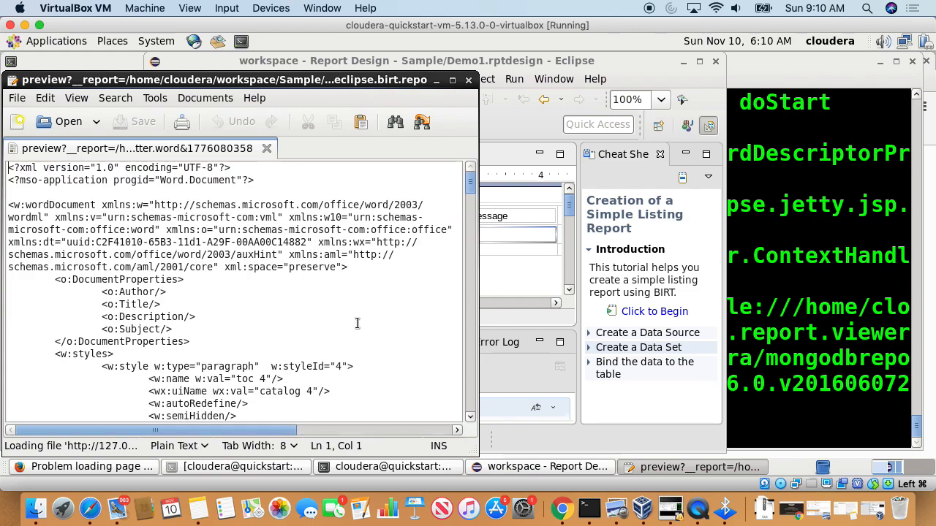
scroll(356, 324, down, 10)
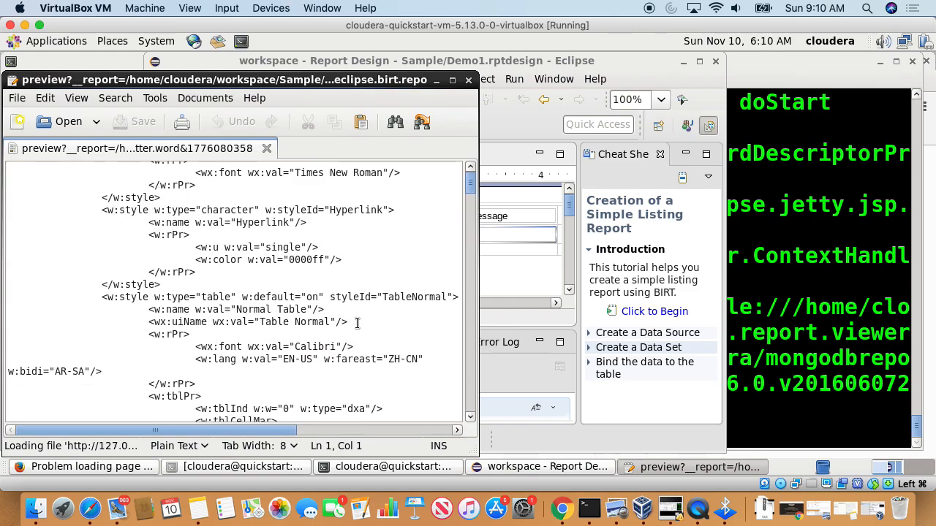
click(468, 80)
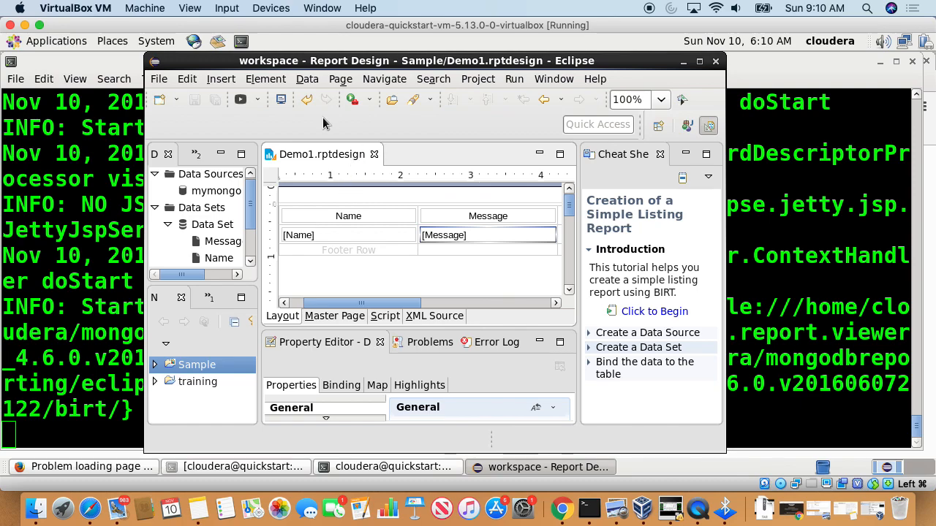
click(260, 100)
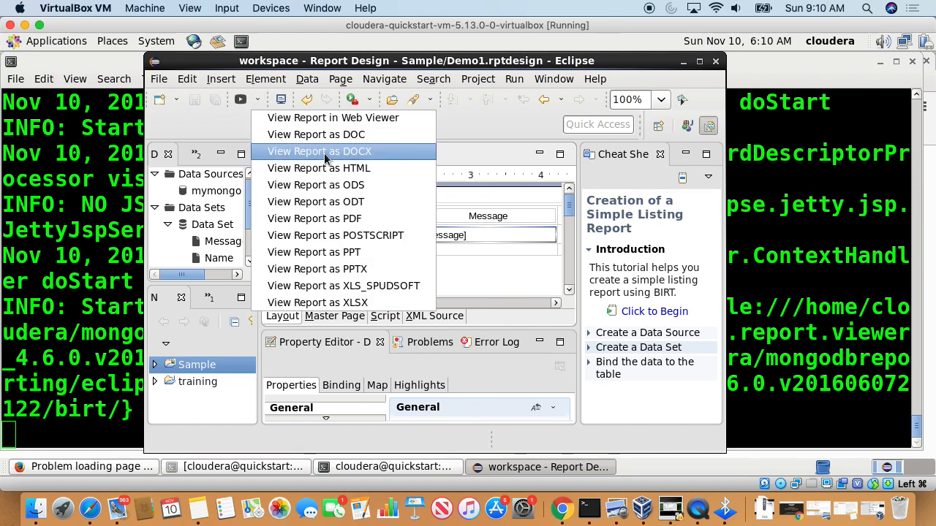